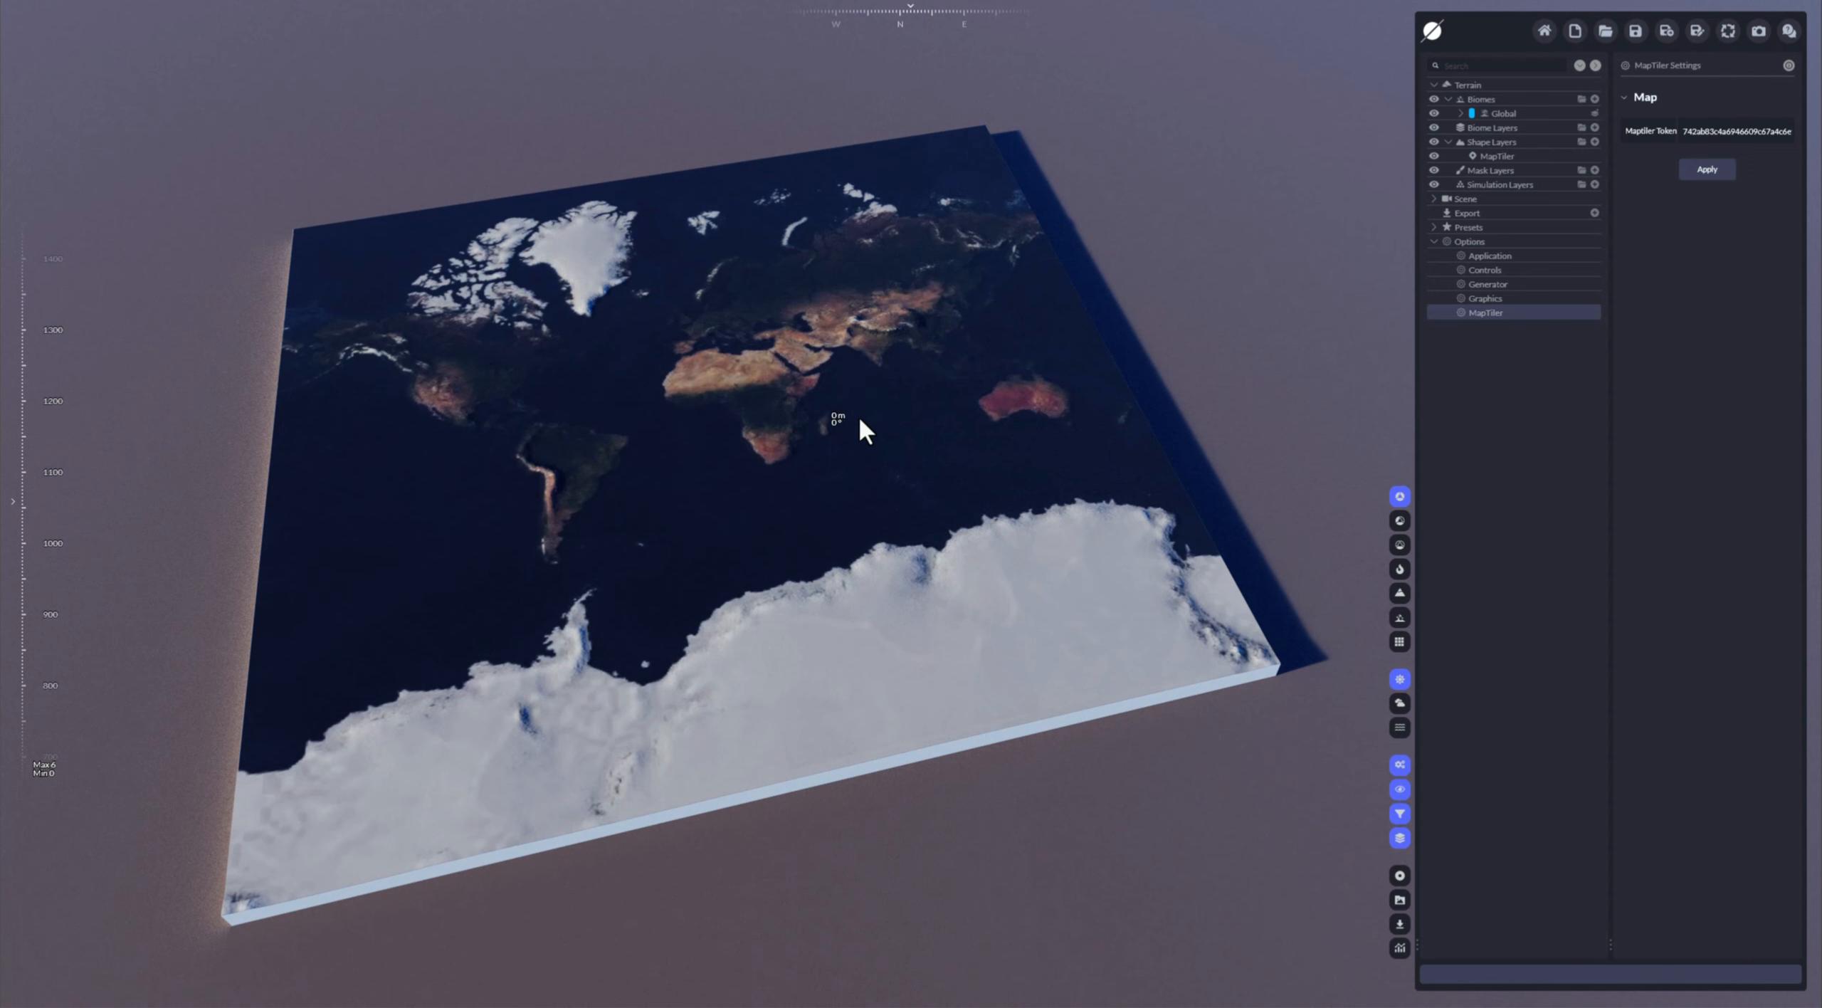
Step: Select the MapTiler shape layer and move its world map to the Central Asian mountains at zoom 7
click(1520, 156)
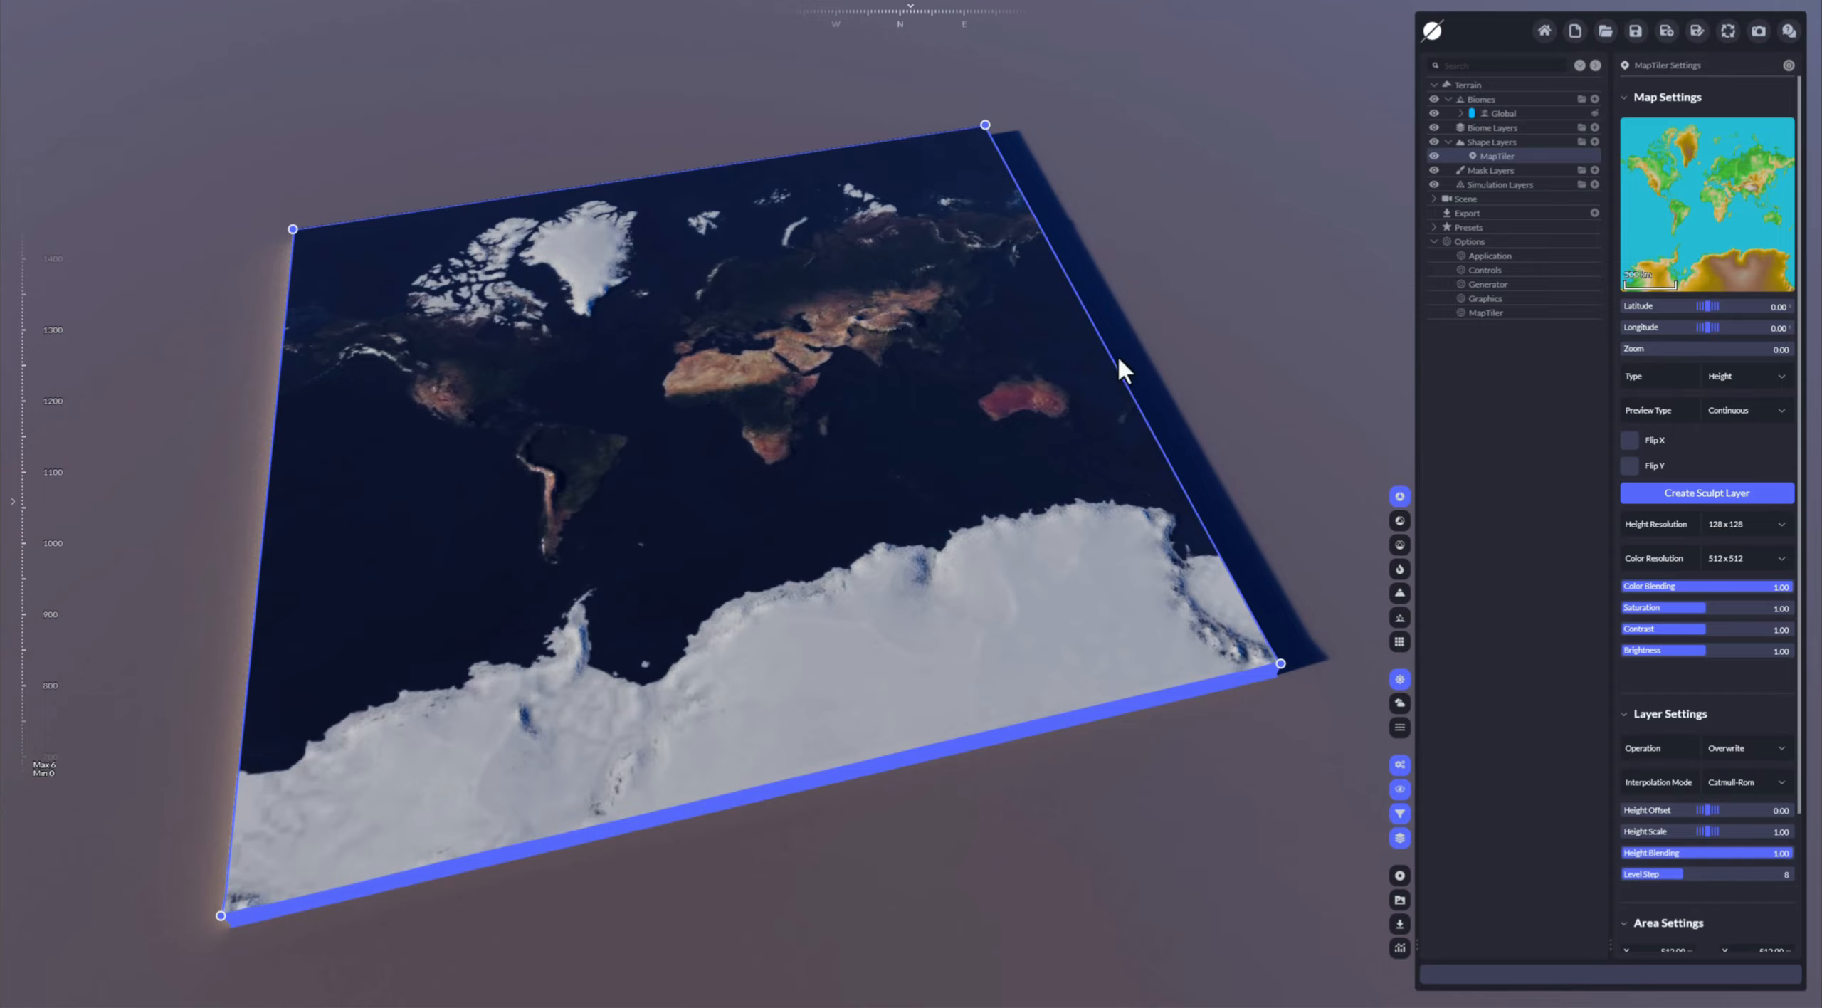
scroll(690, 406, down, 2)
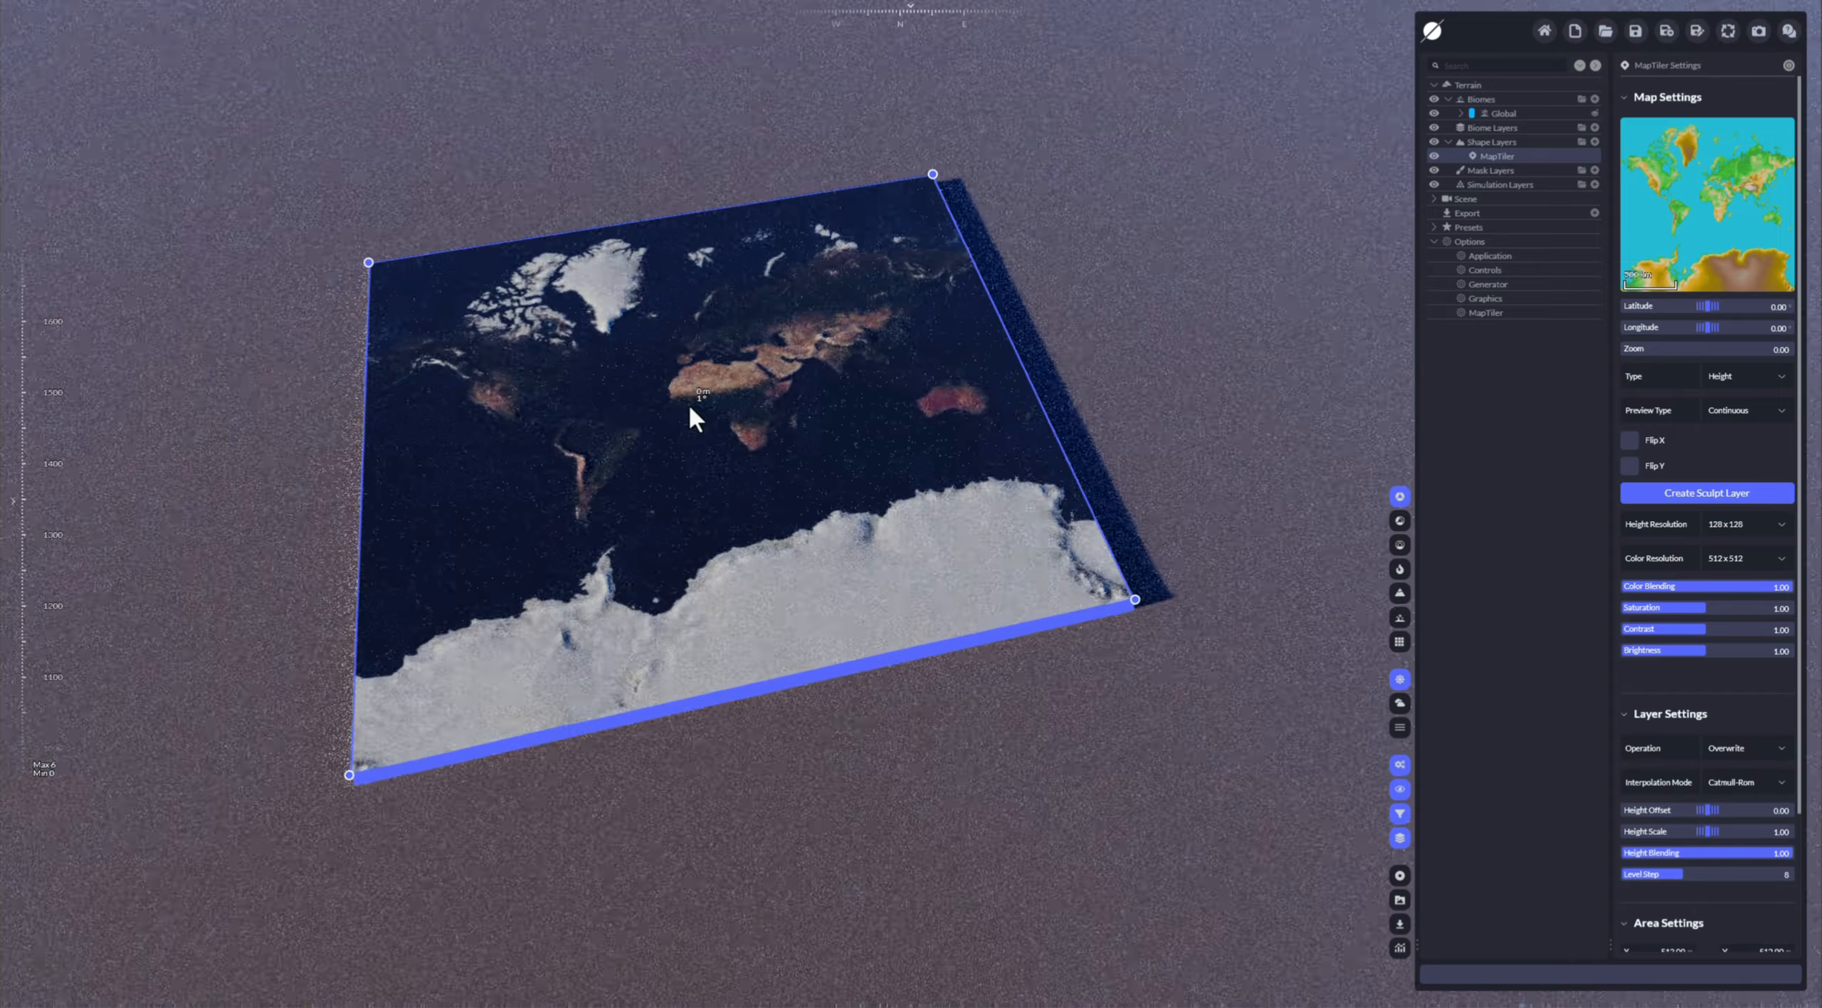
scroll(690, 407, up, 2)
scroll(691, 407, down, 1)
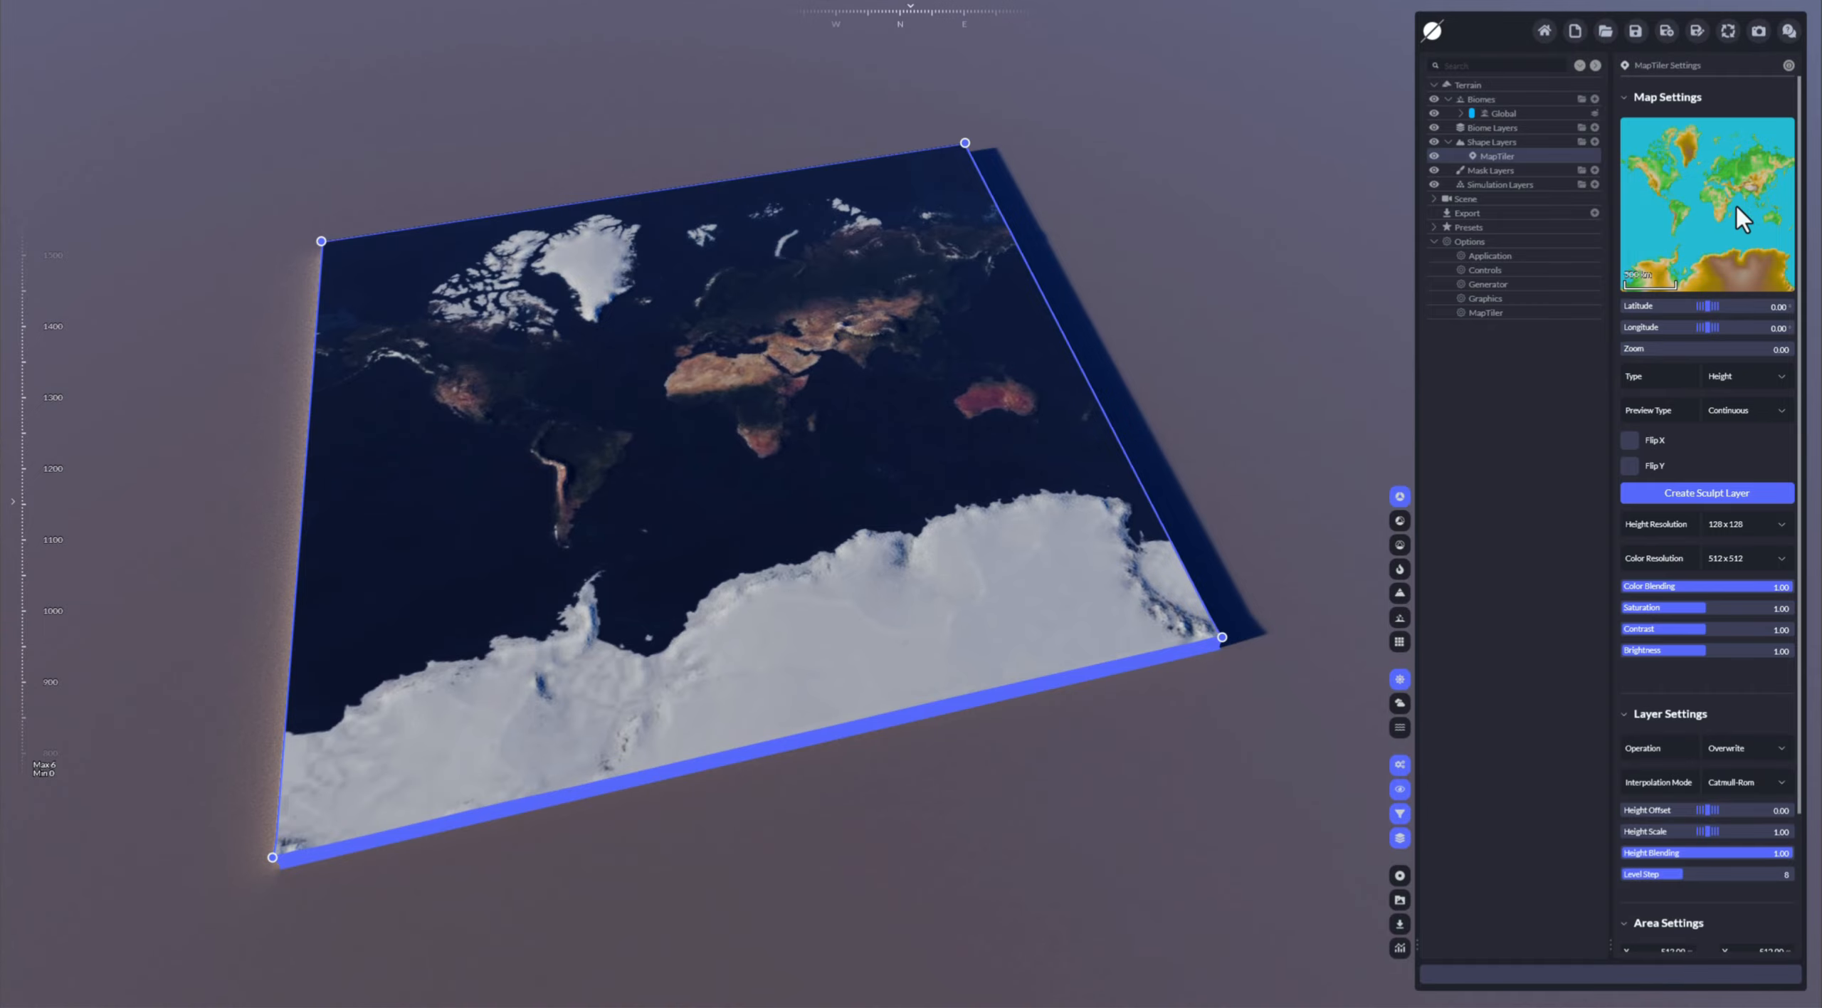
mouse_move(1732, 207)
mouse_down()
mouse_move(1704, 207)
mouse_move(1721, 202)
mouse_up()
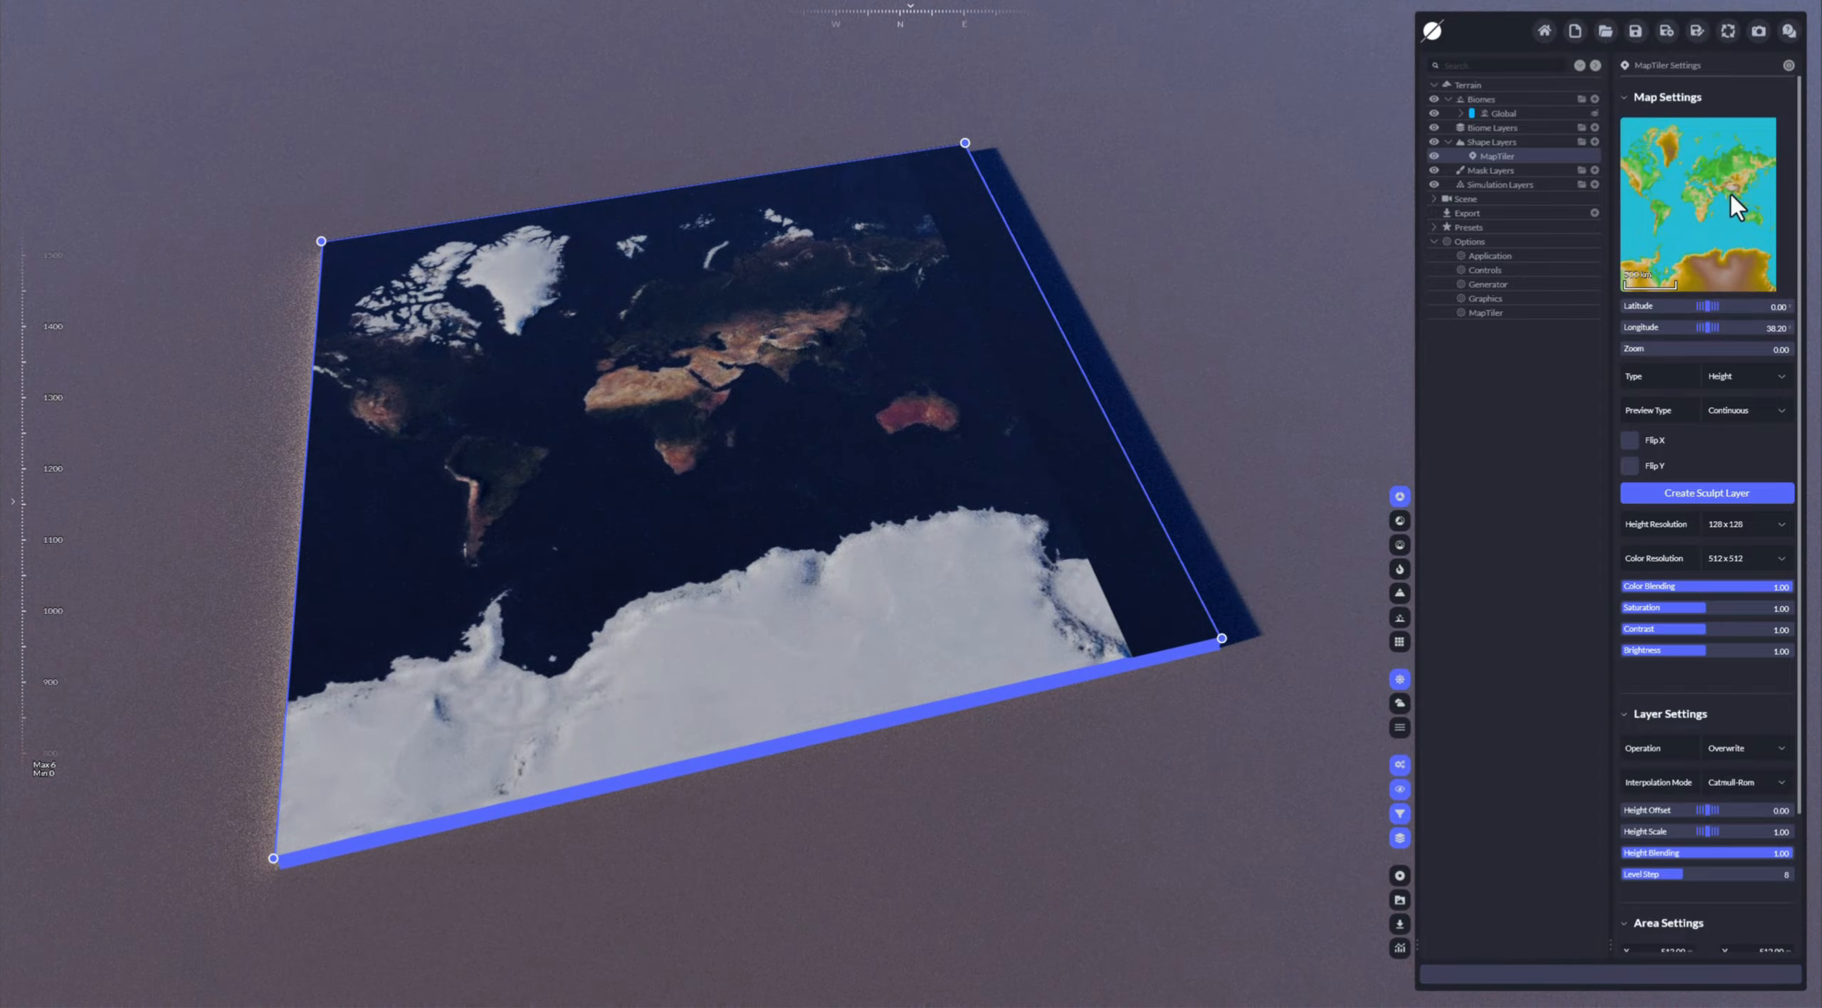
scroll(1734, 190, up, 1)
scroll(1734, 188, up, 6)
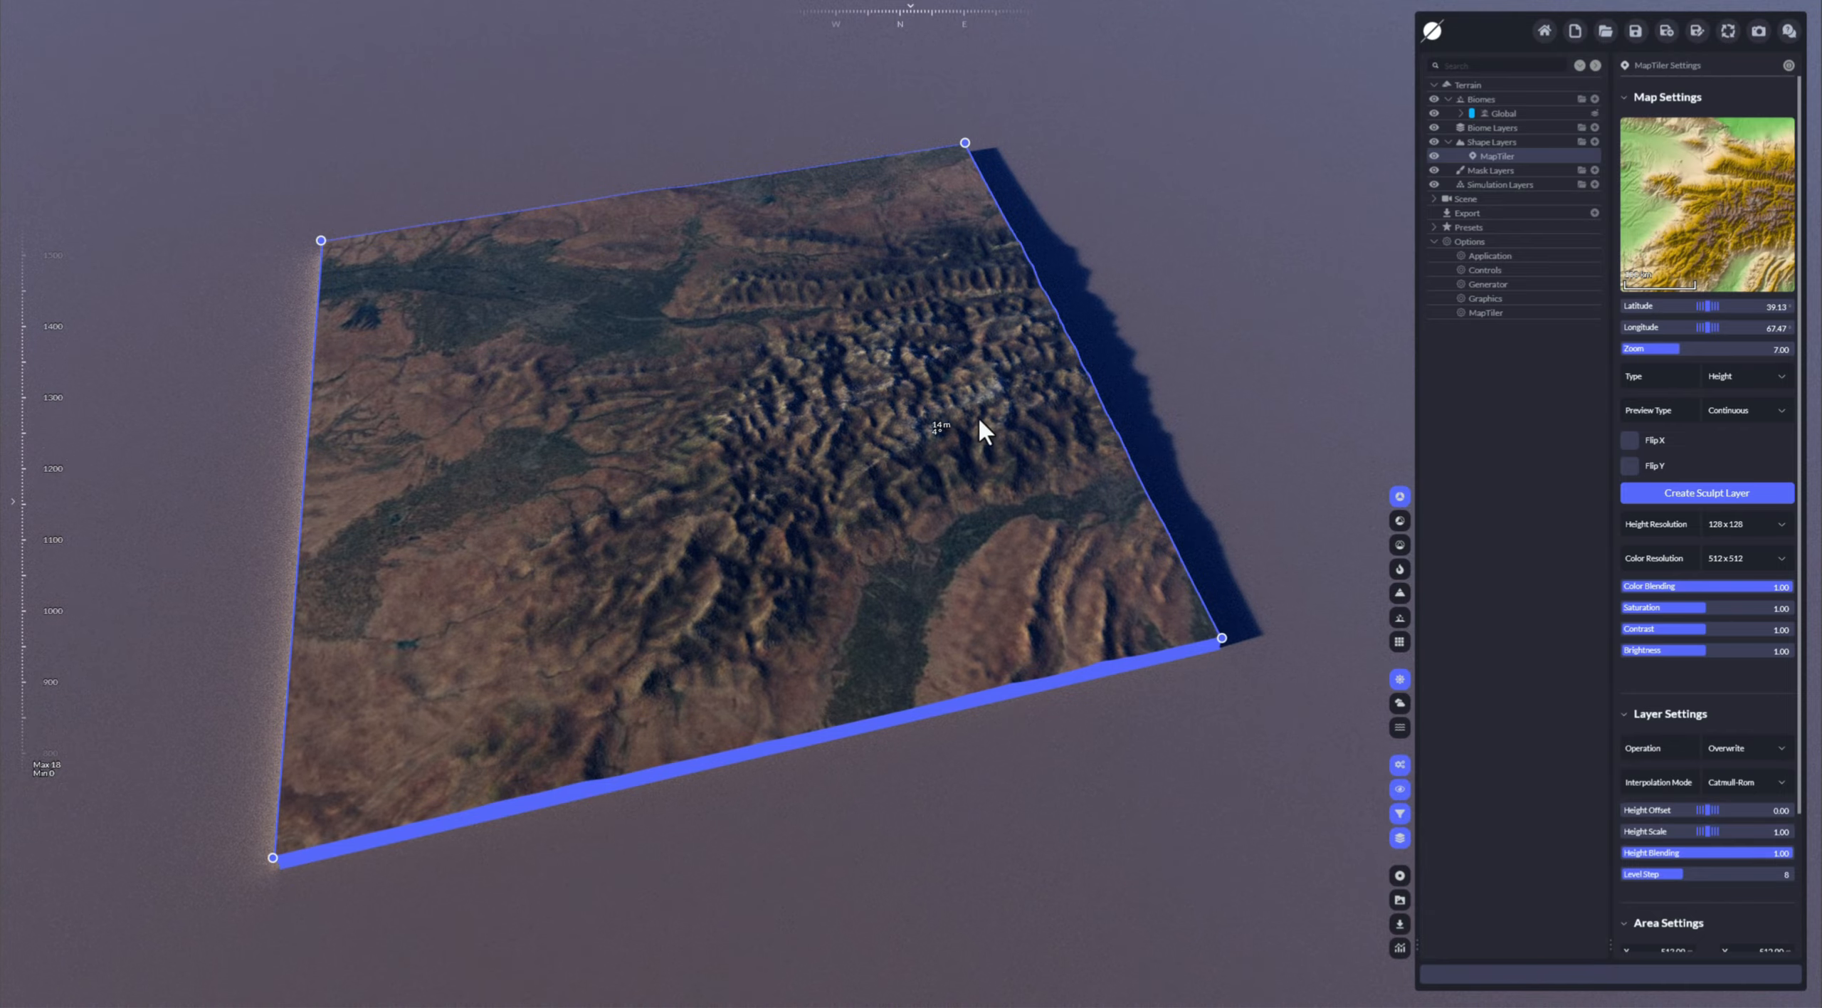
Step: Narrow the map down to the ridged mountain area near longitude 66.14 at zoom 11
scroll(1674, 205, up, 3)
scroll(1685, 222, up, 4)
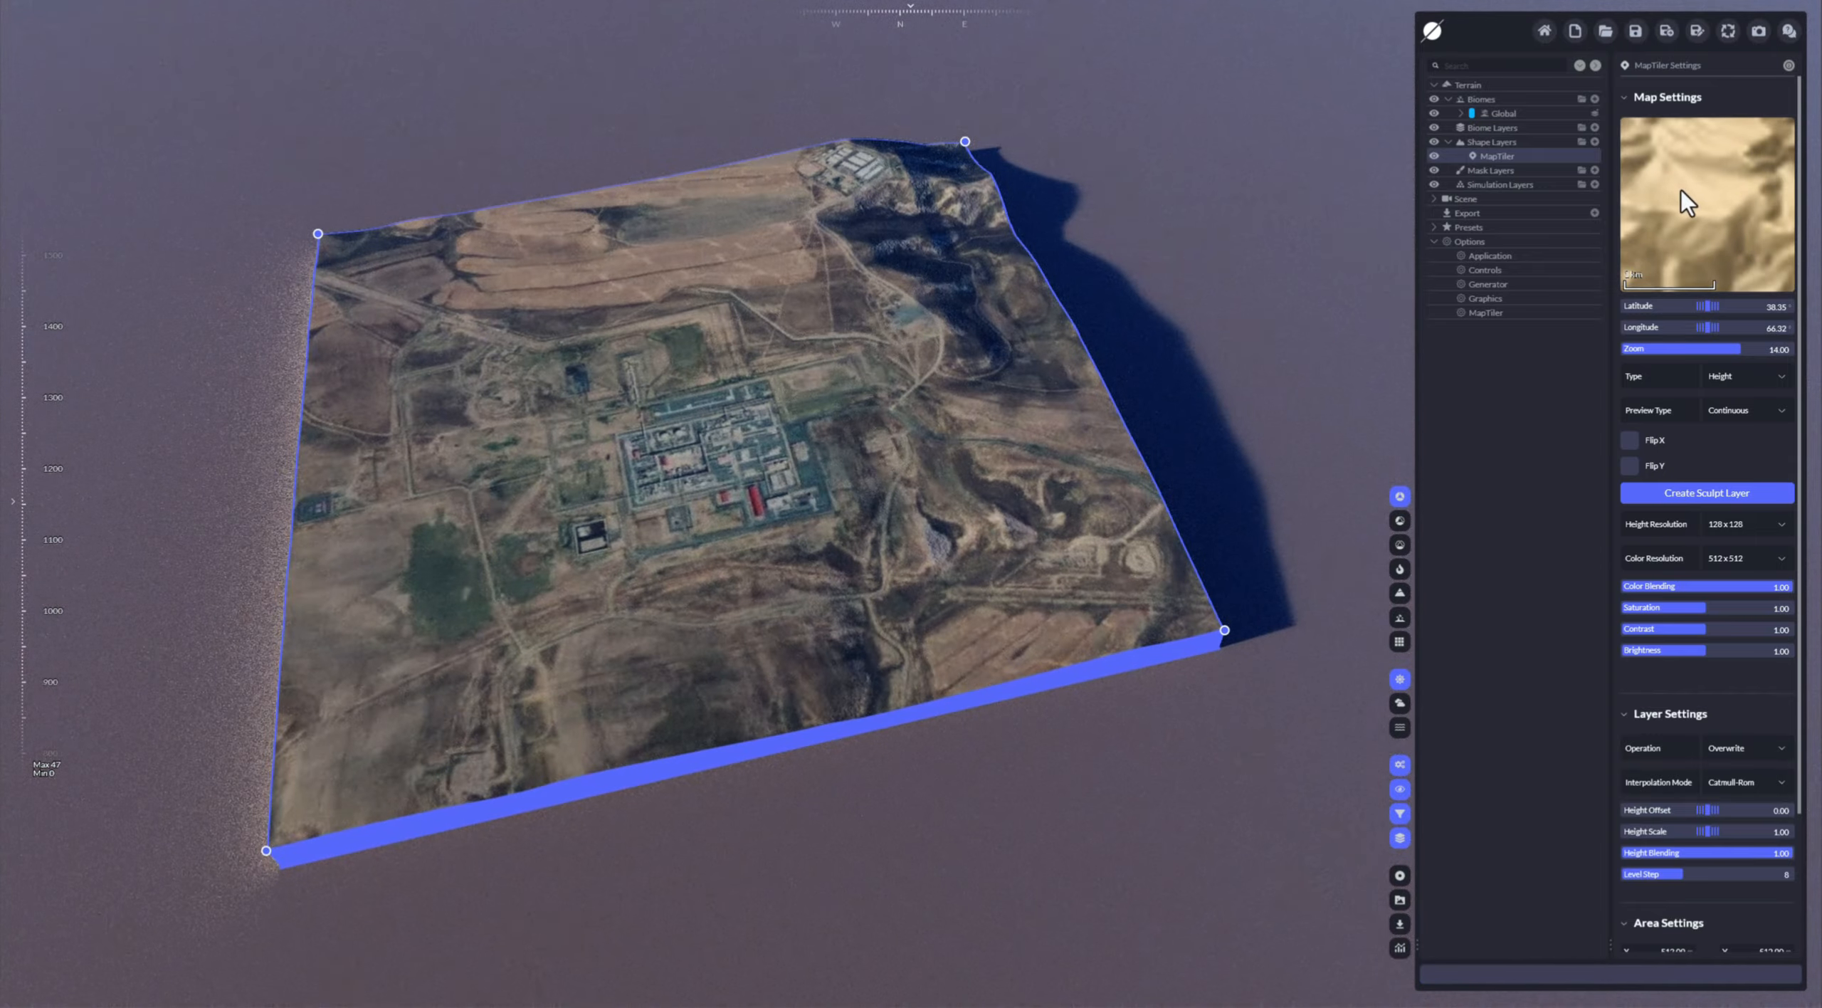
scroll(1681, 176, down, 4)
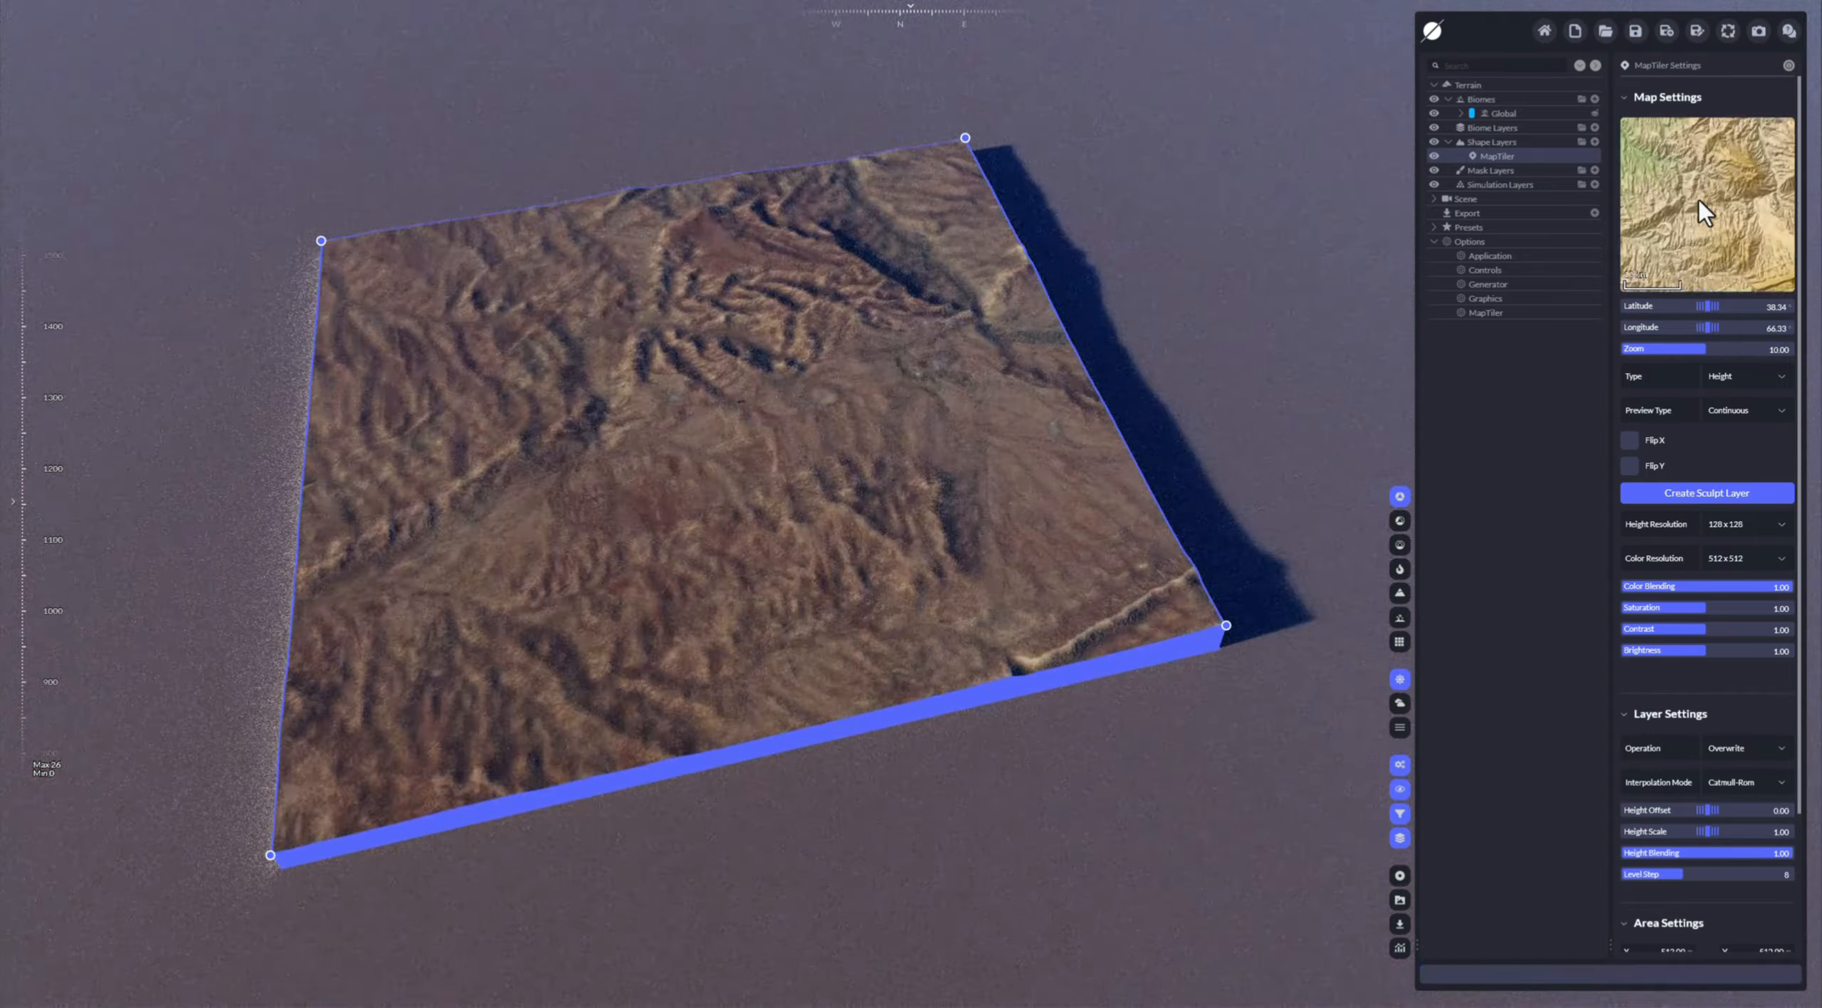
drag(1671, 201, 1717, 136)
scroll(1705, 190, up, 1)
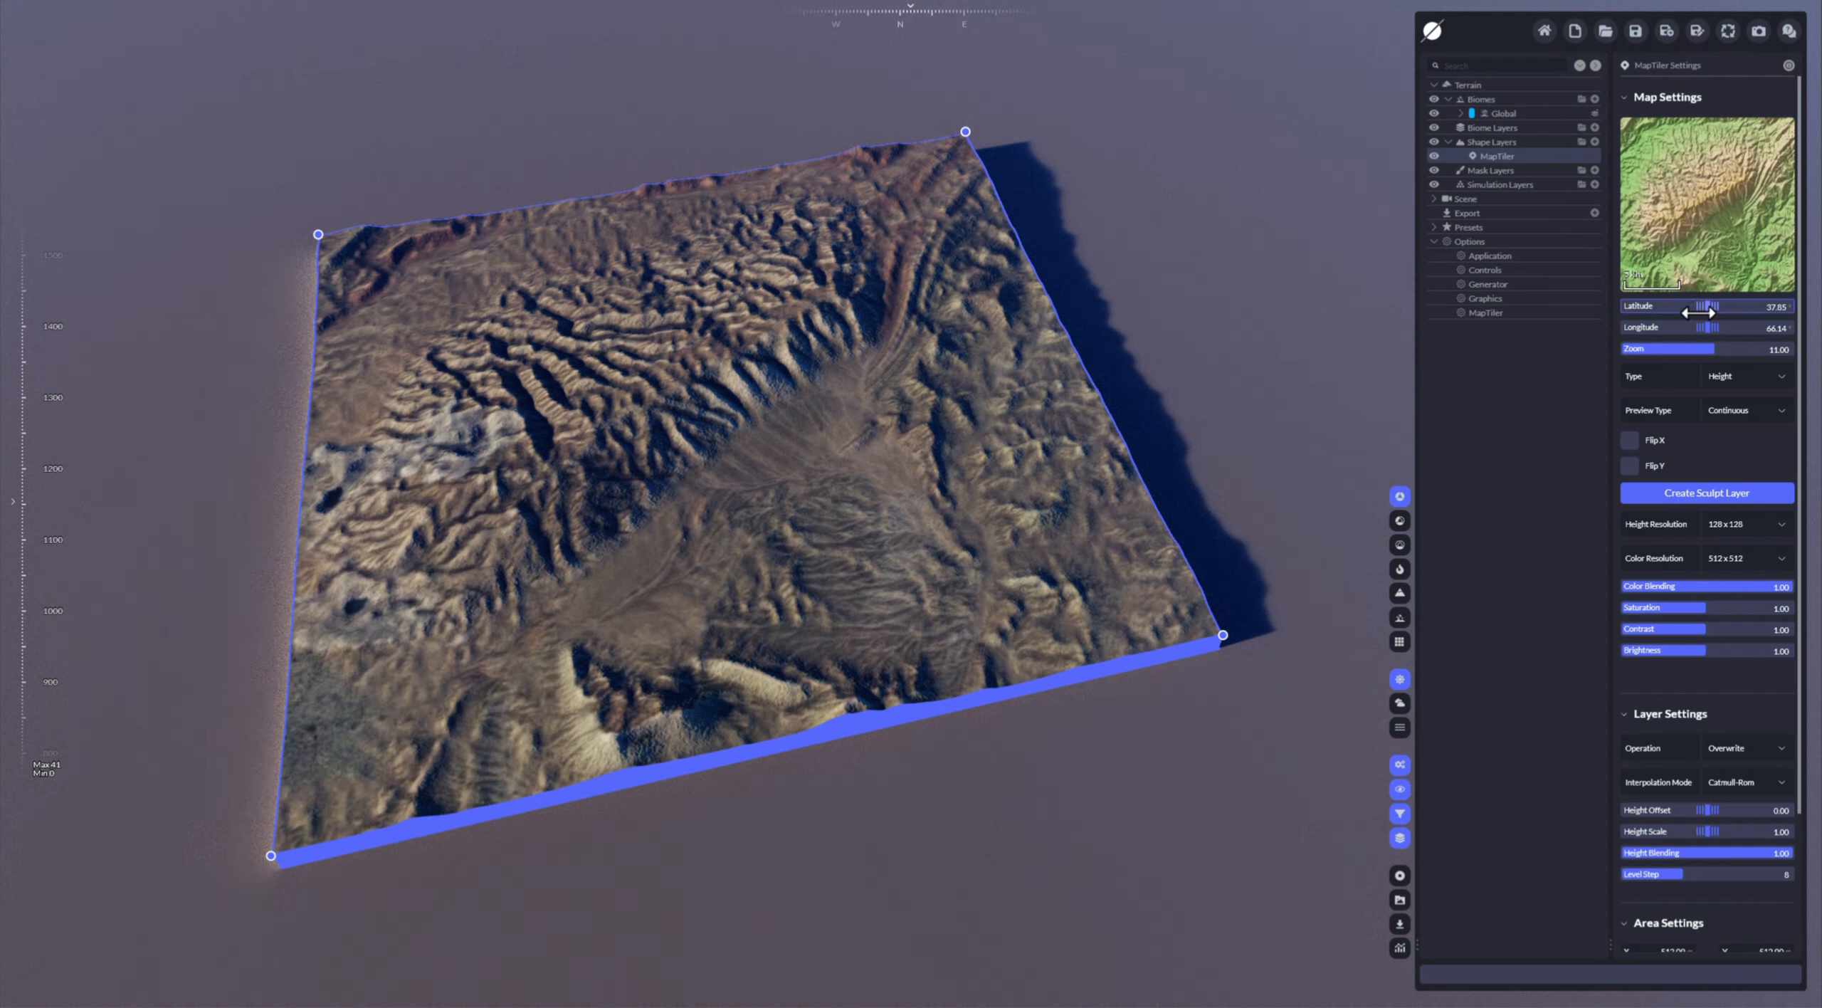
click(1771, 327)
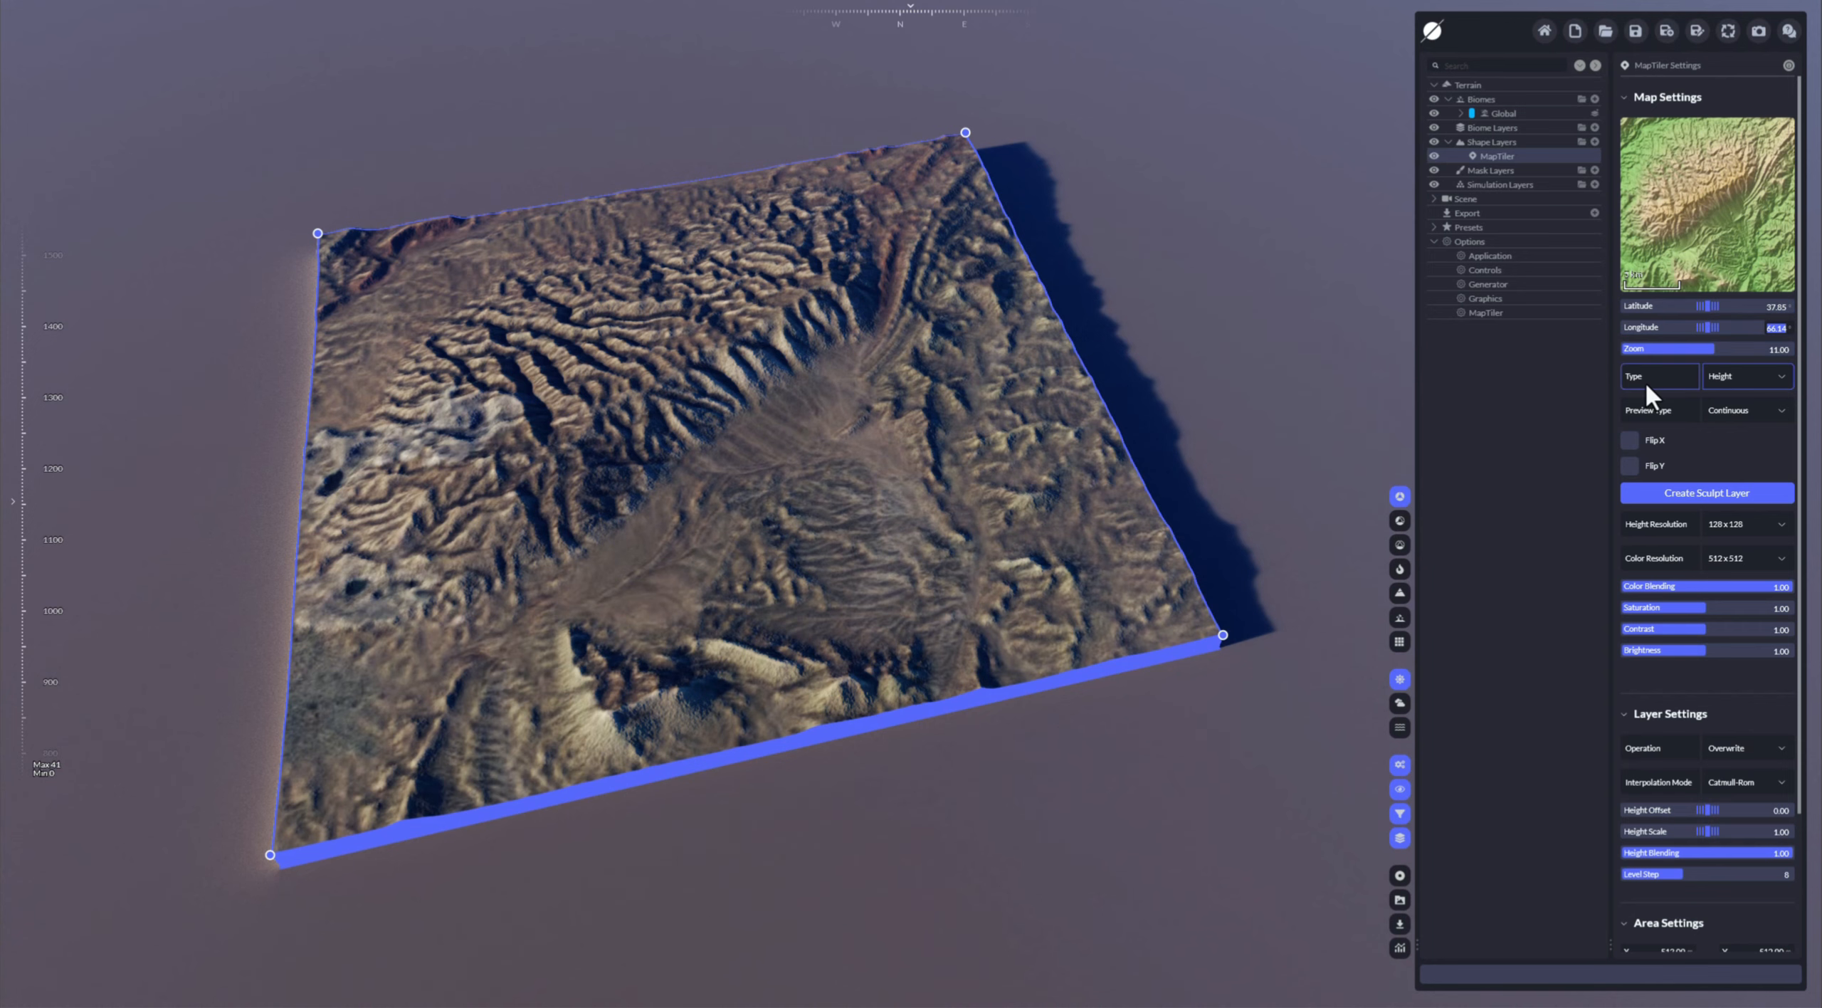
click(1779, 377)
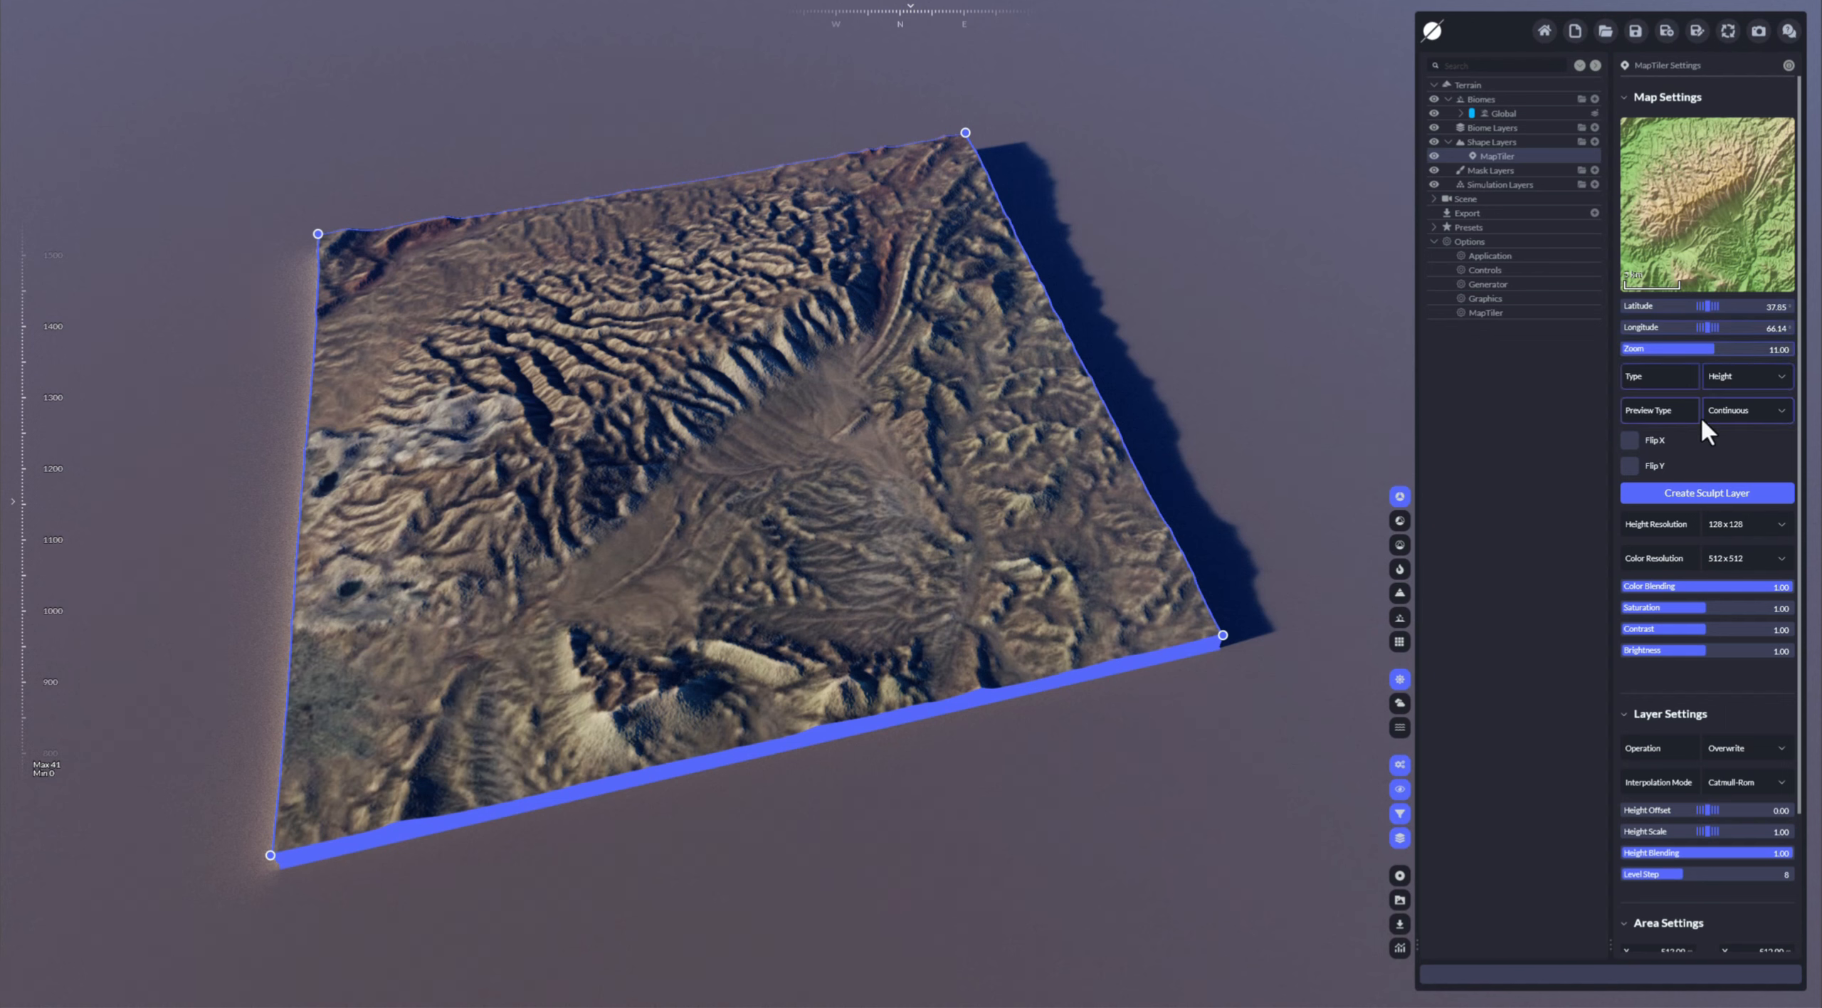
click(1748, 412)
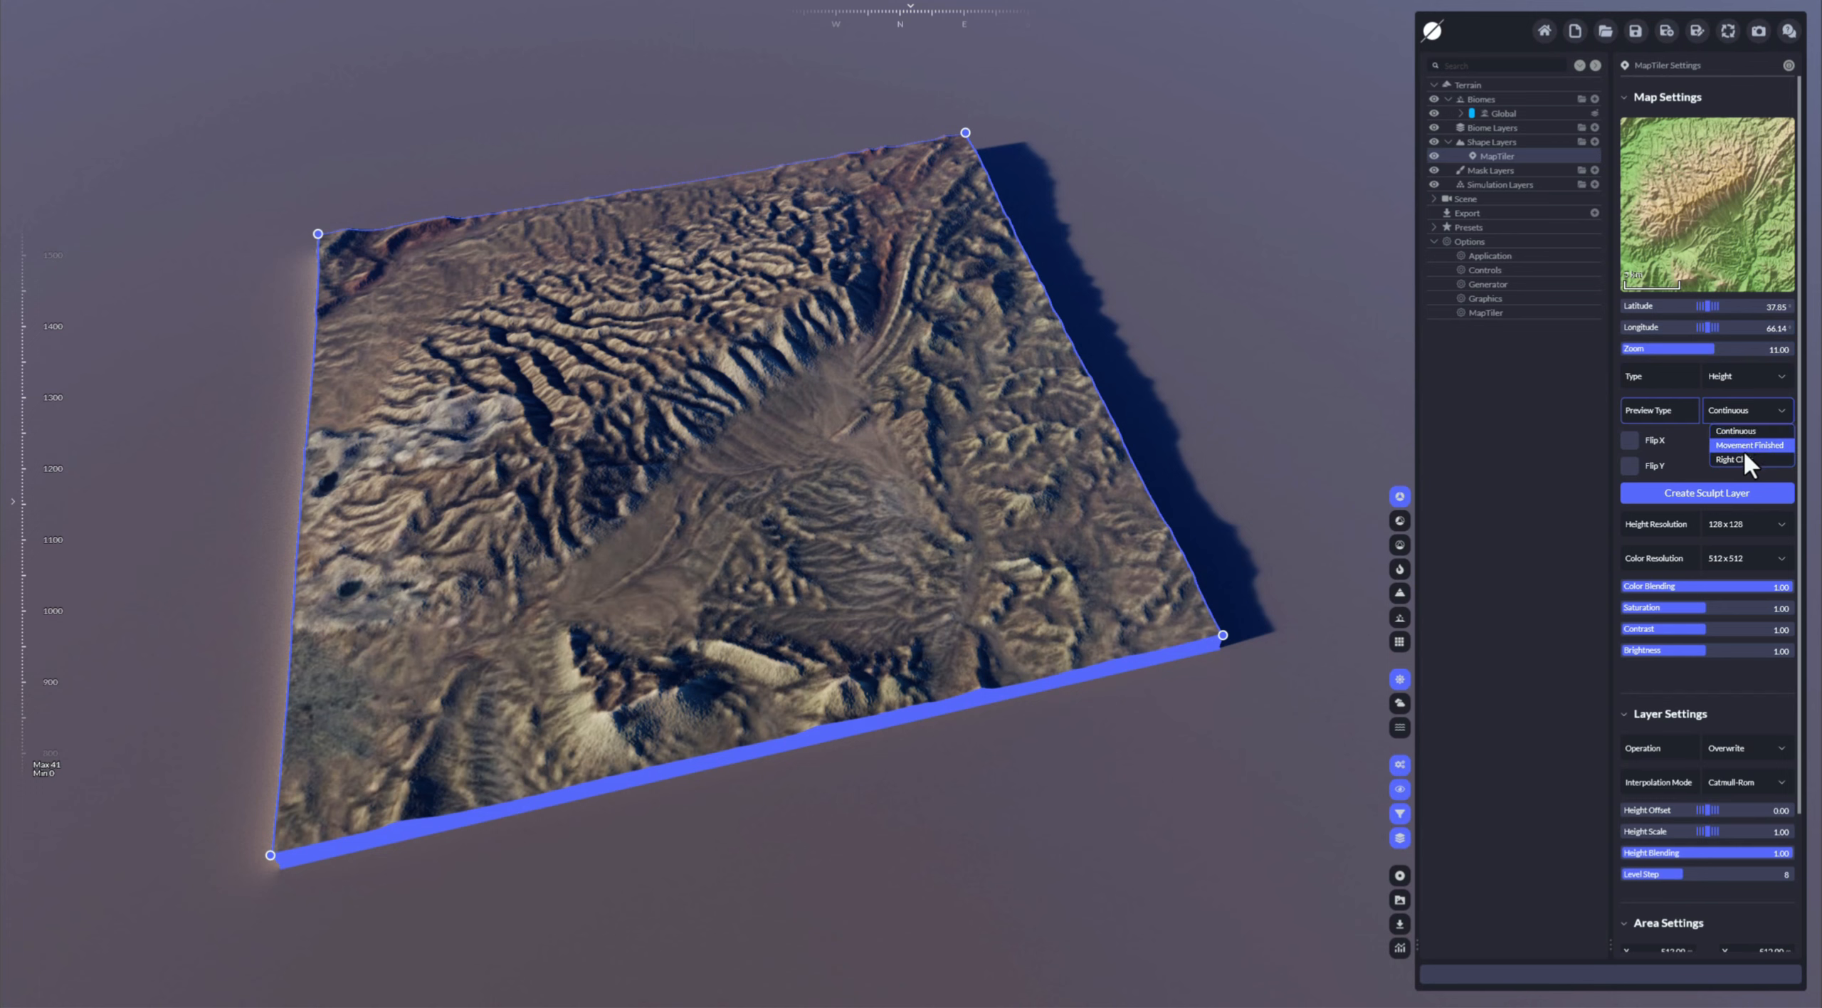
click(1664, 395)
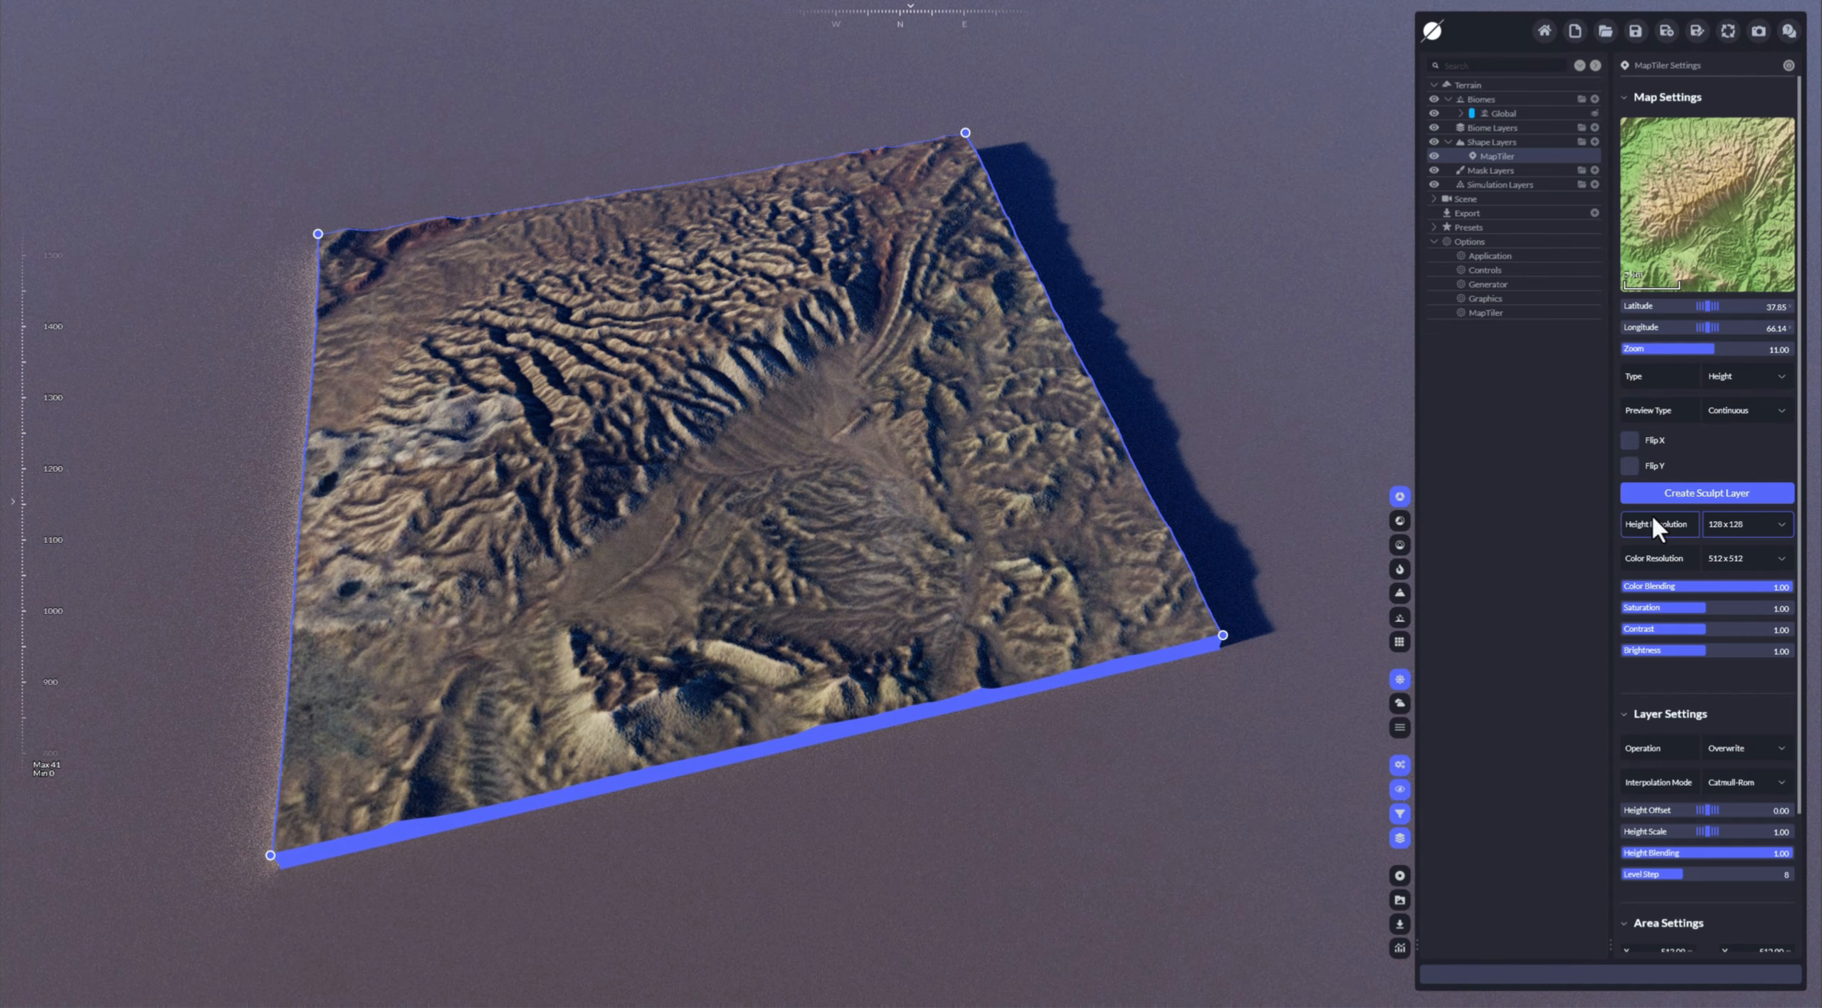
Step: Raise the MapTiler layer's height resolution, trying 512 x 512 before settling on 1024 x 1024
scroll(1736, 531, down, 2)
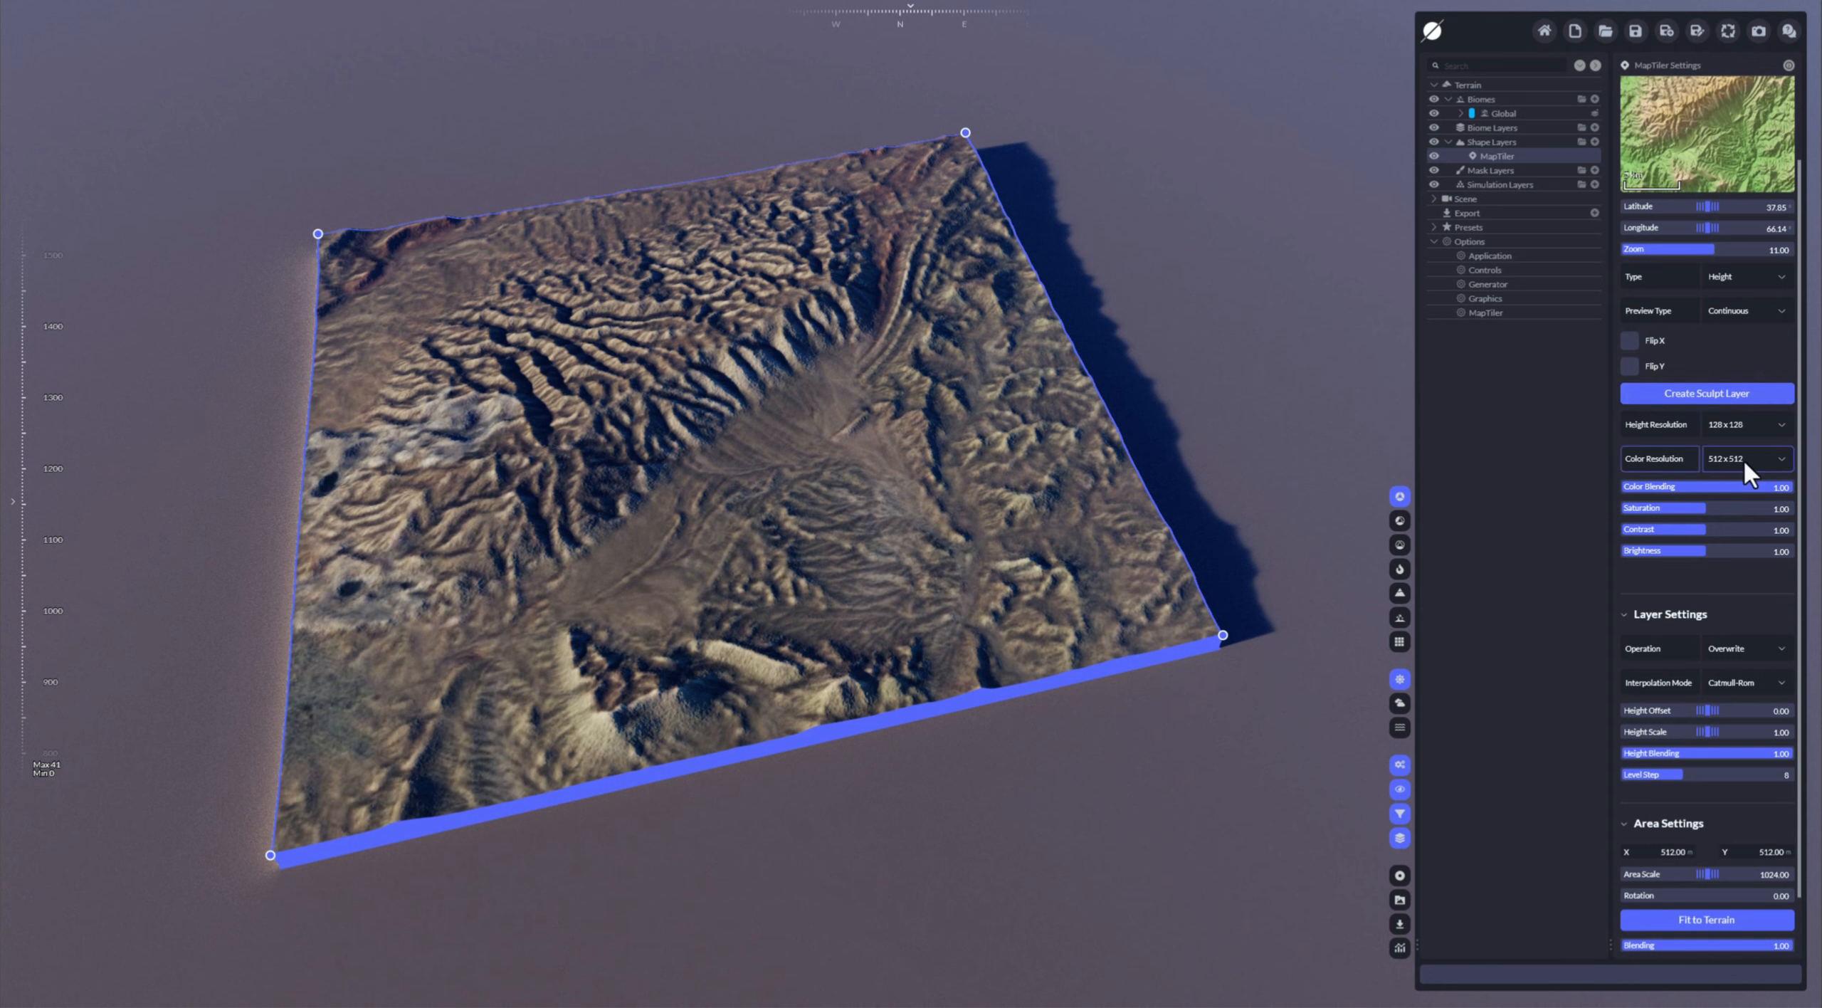
scroll(1677, 427, down, 1)
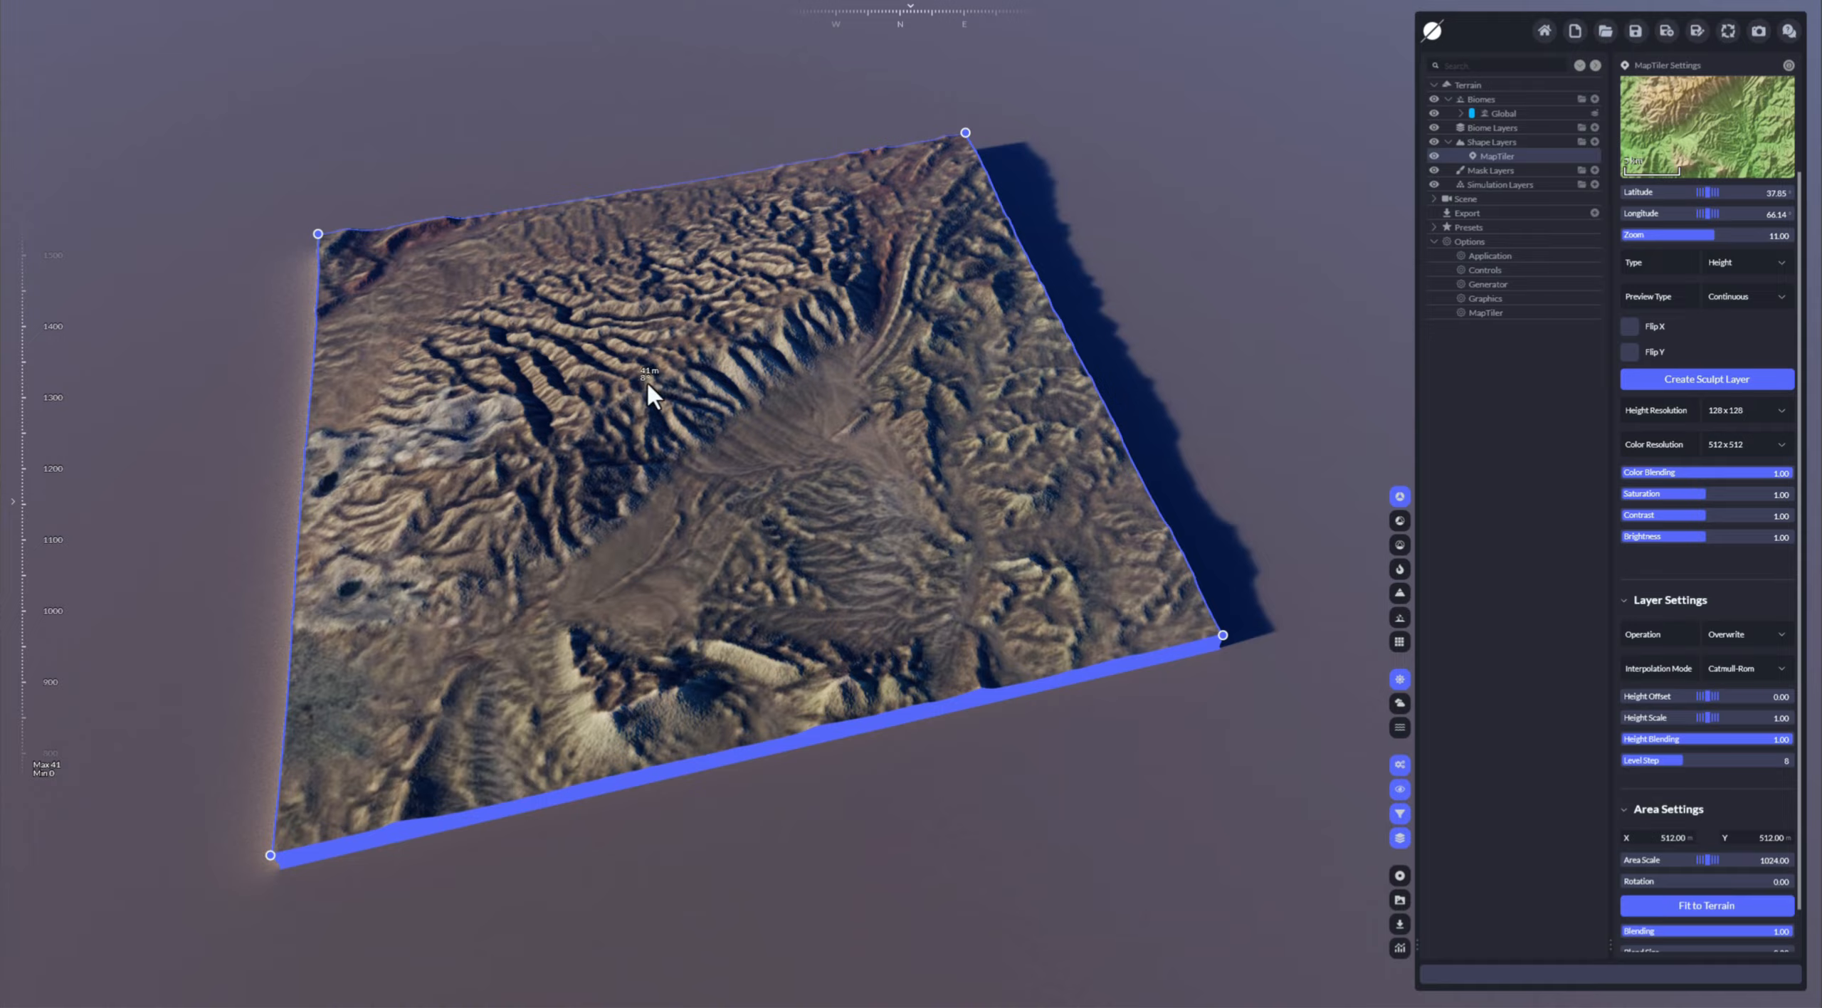
scroll(646, 380, up, 10)
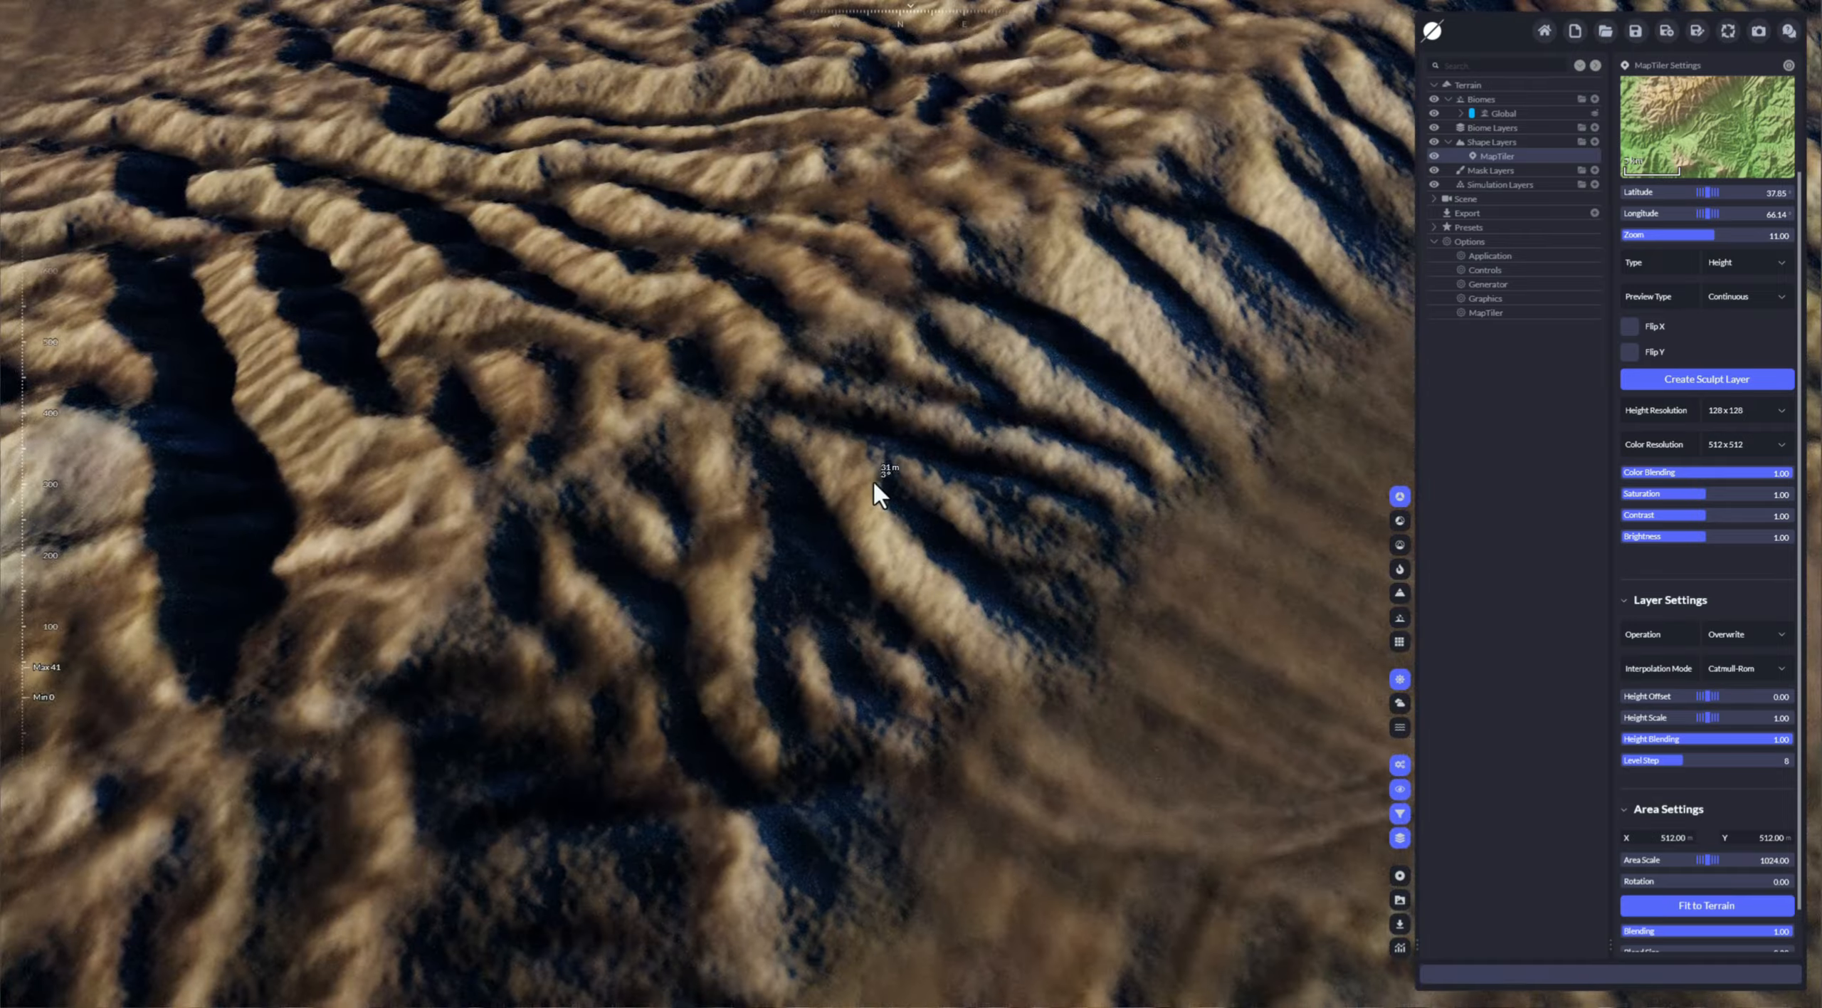
right_drag(872, 484, 885, 391)
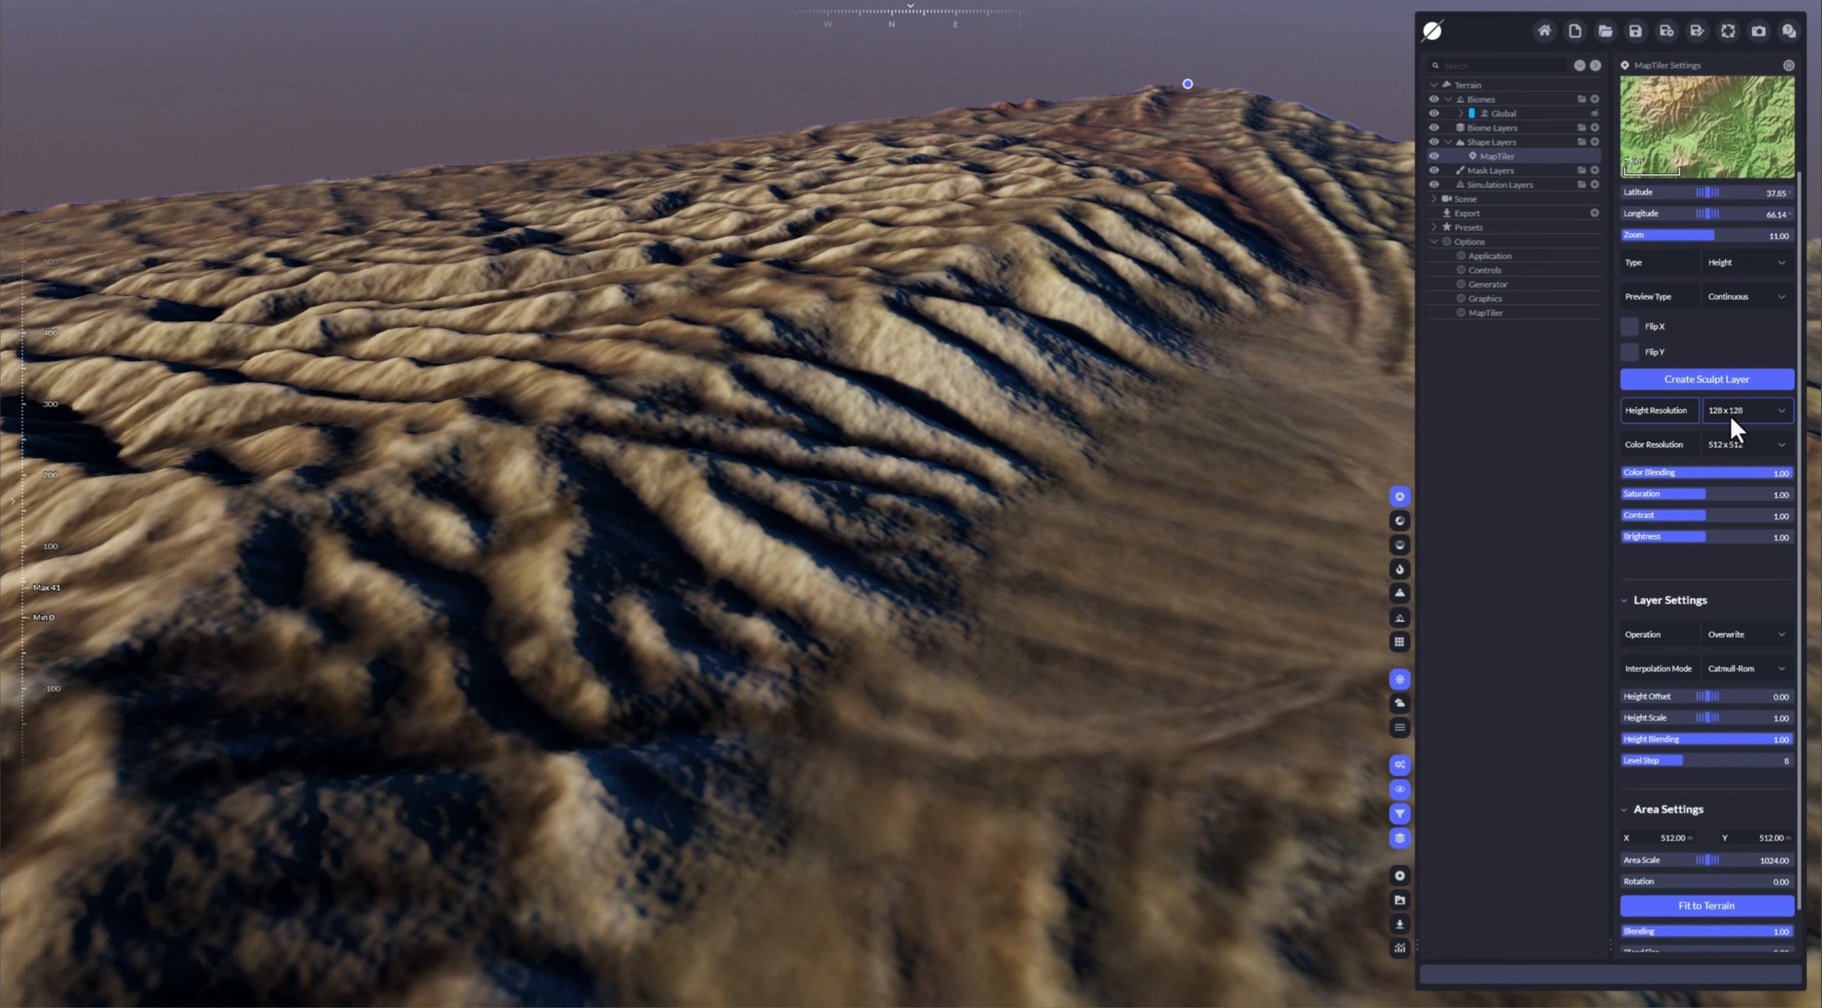
click(1752, 417)
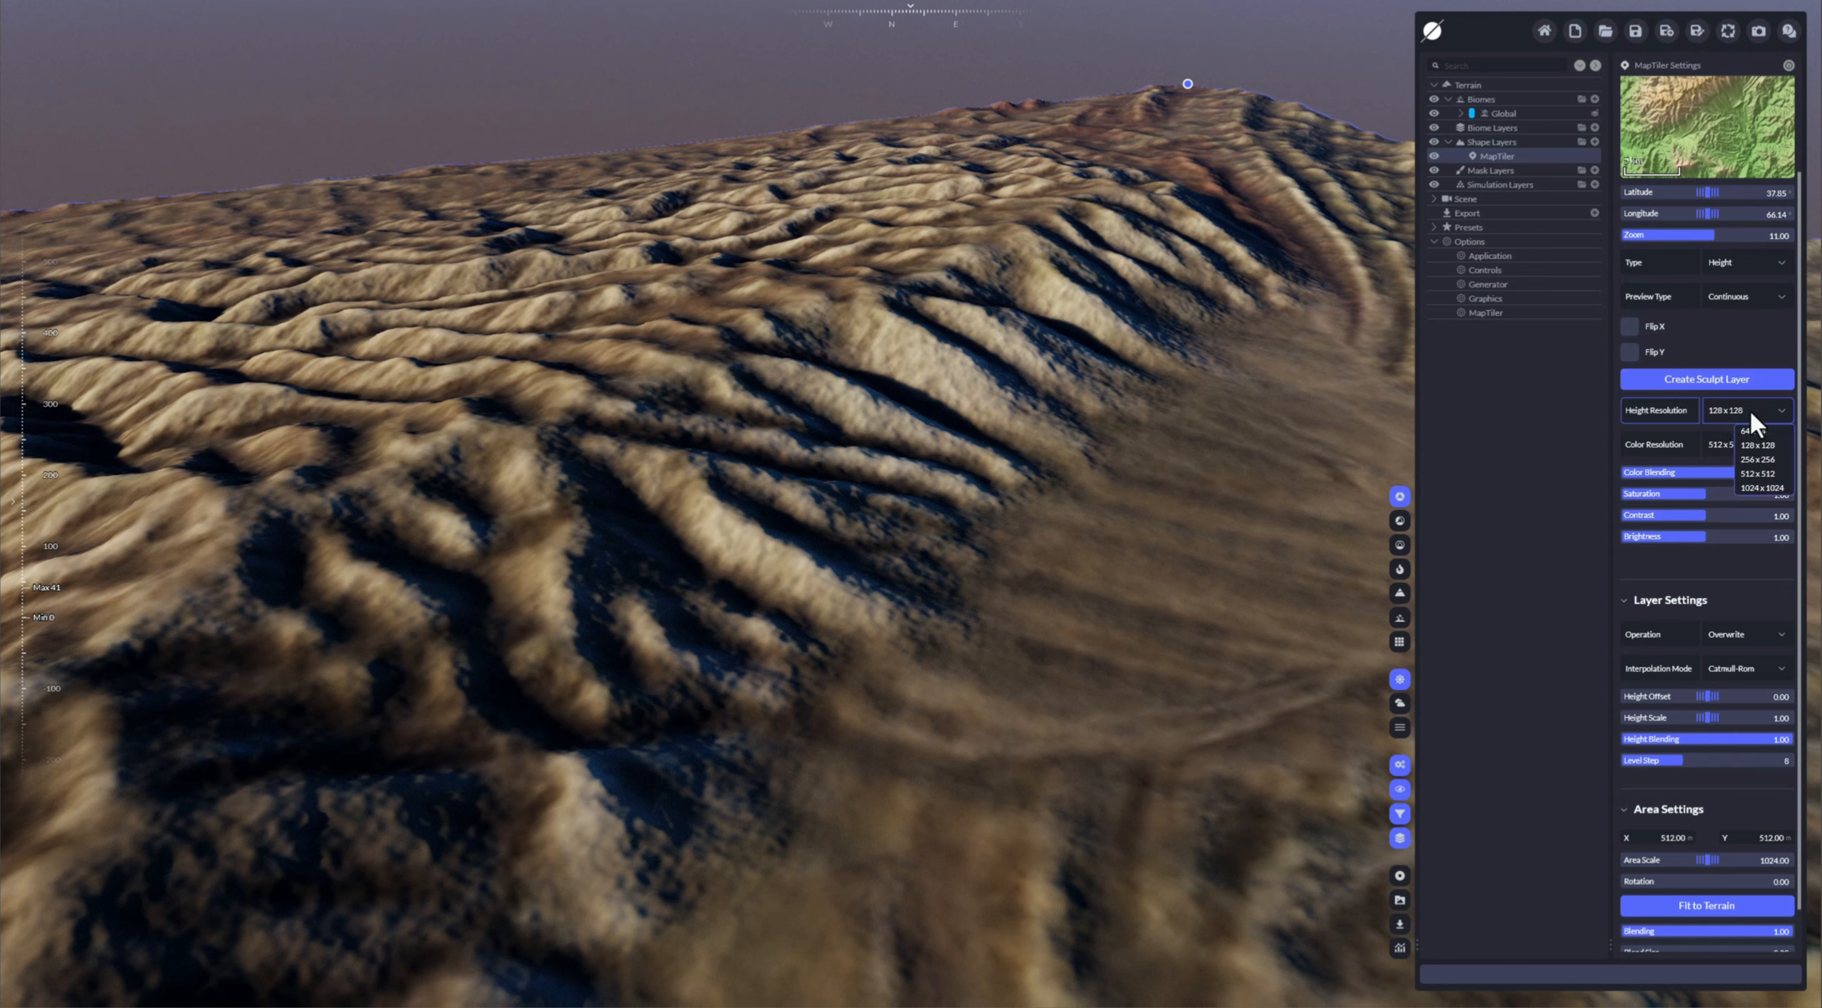
click(1766, 472)
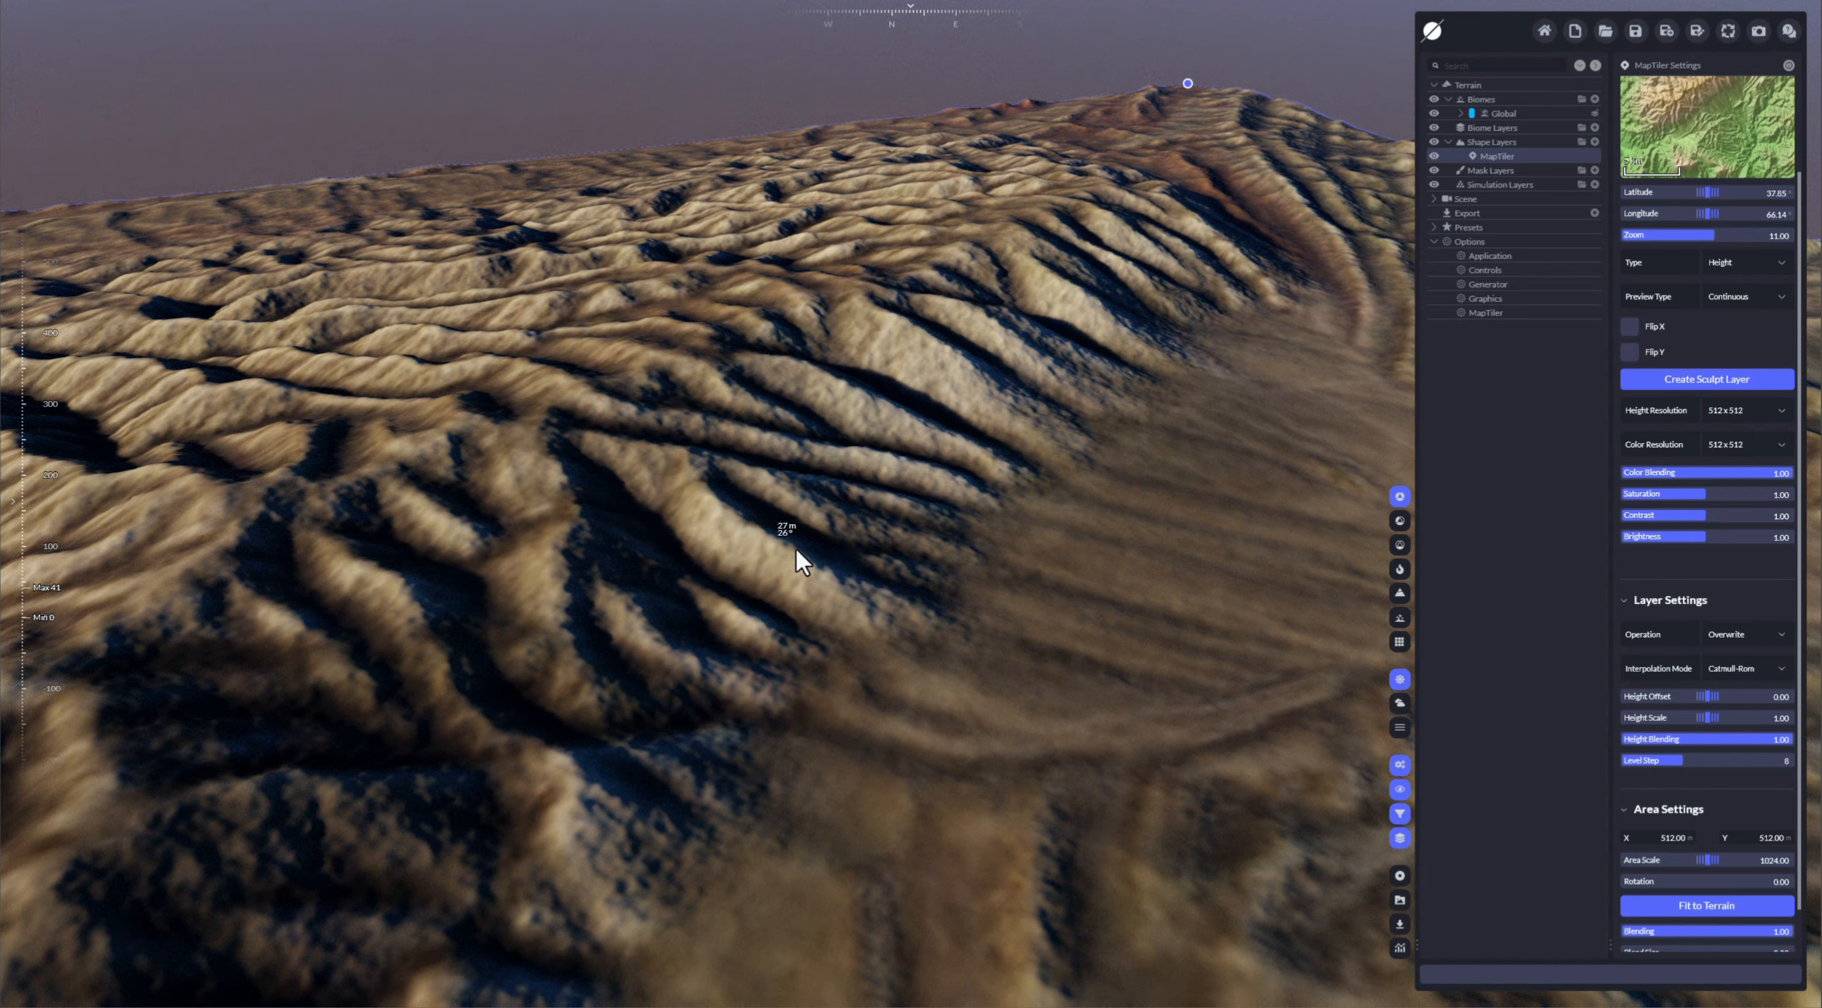
click(1737, 408)
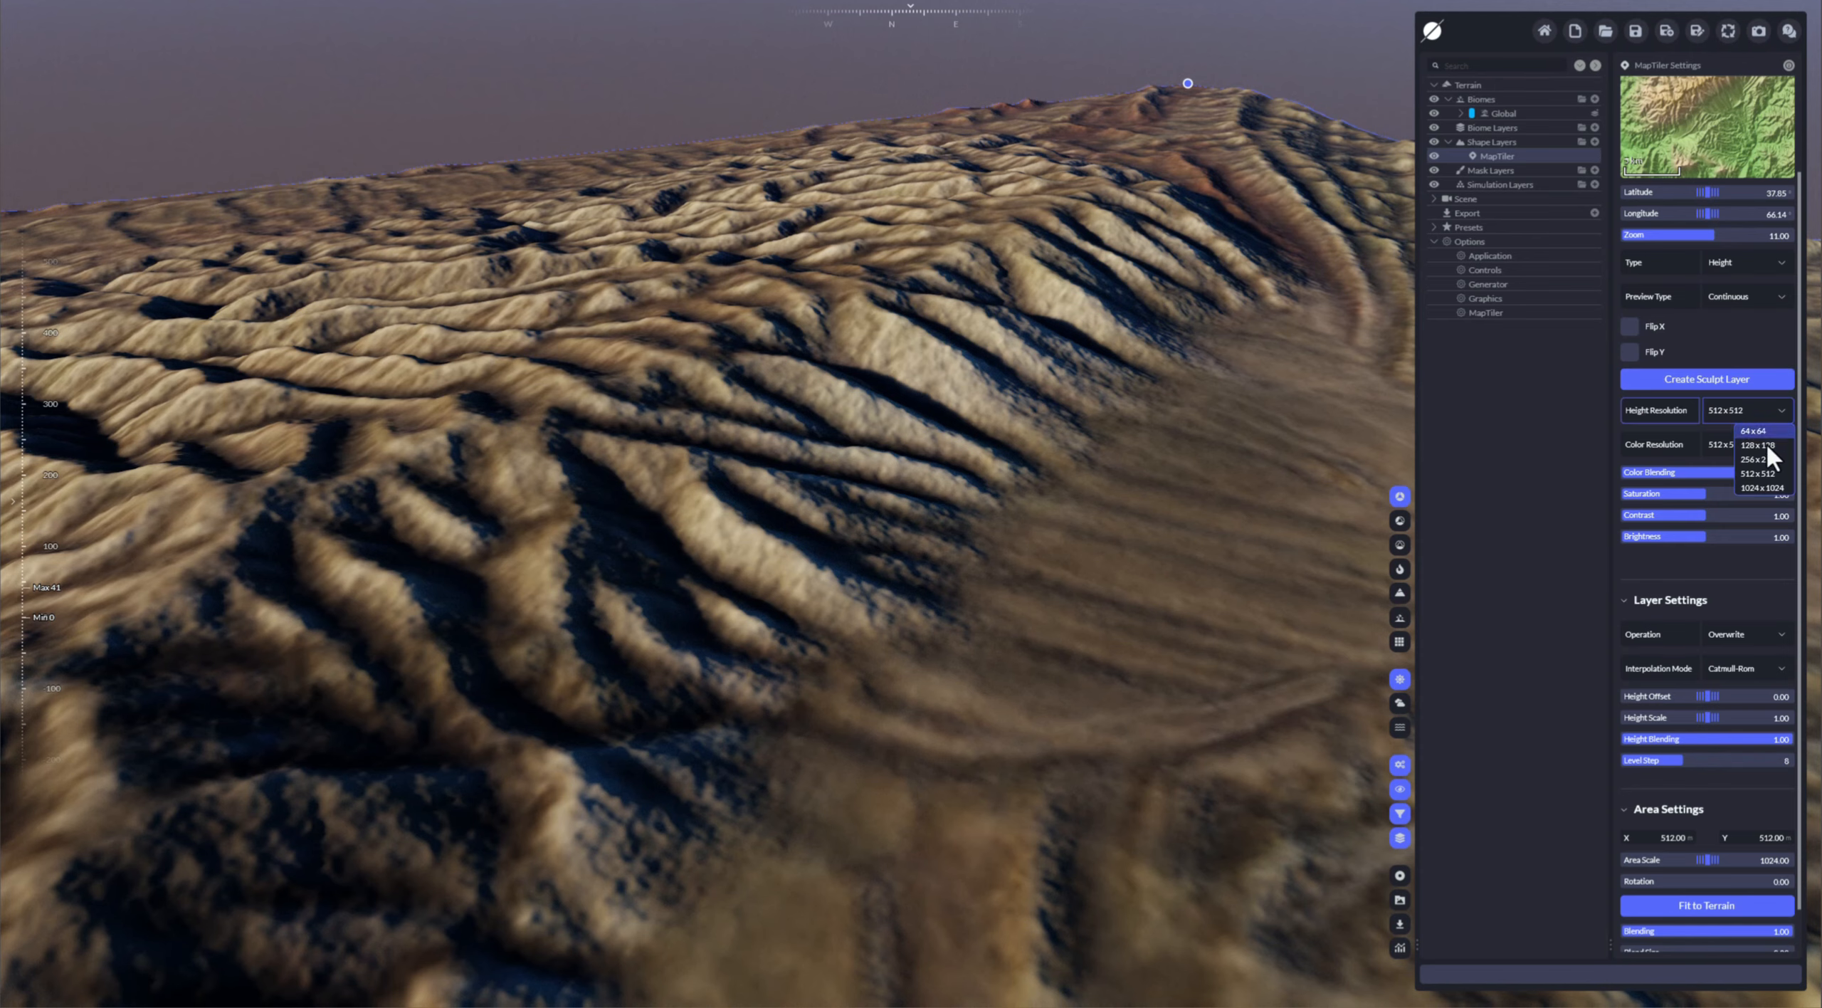
click(1755, 488)
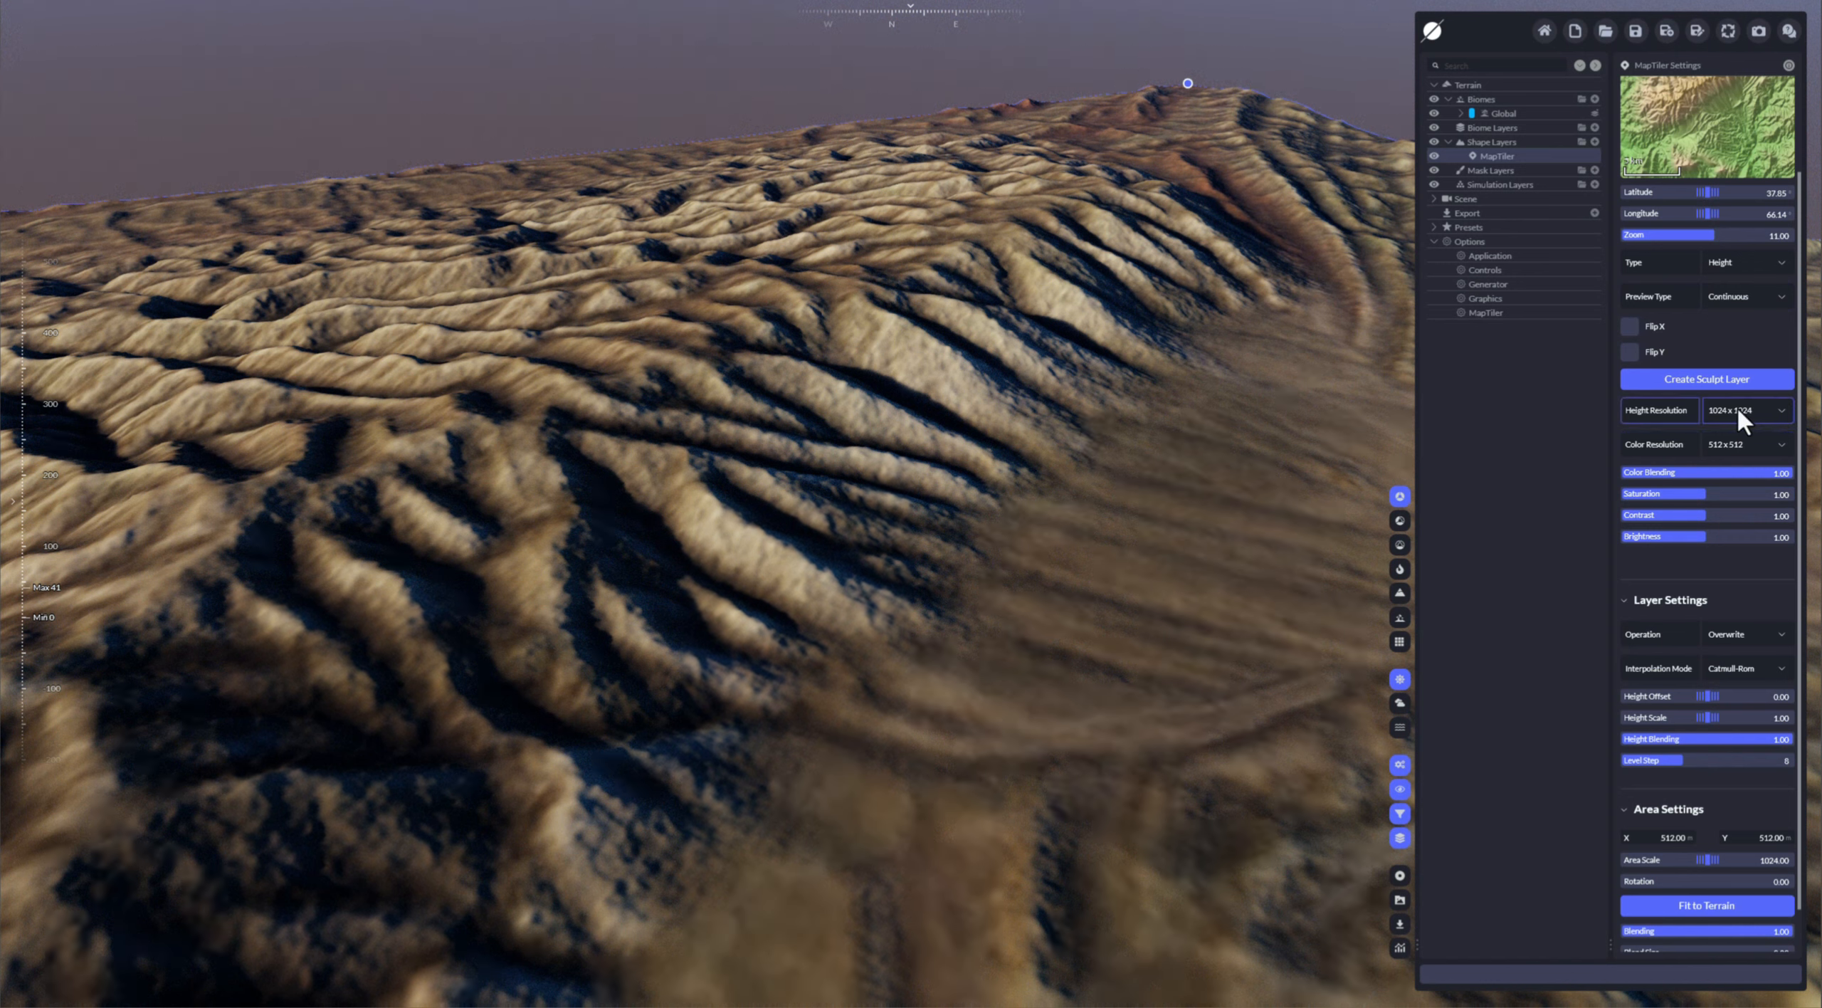
Step: Set the terrain precision to 1/2 Meter
click(1487, 83)
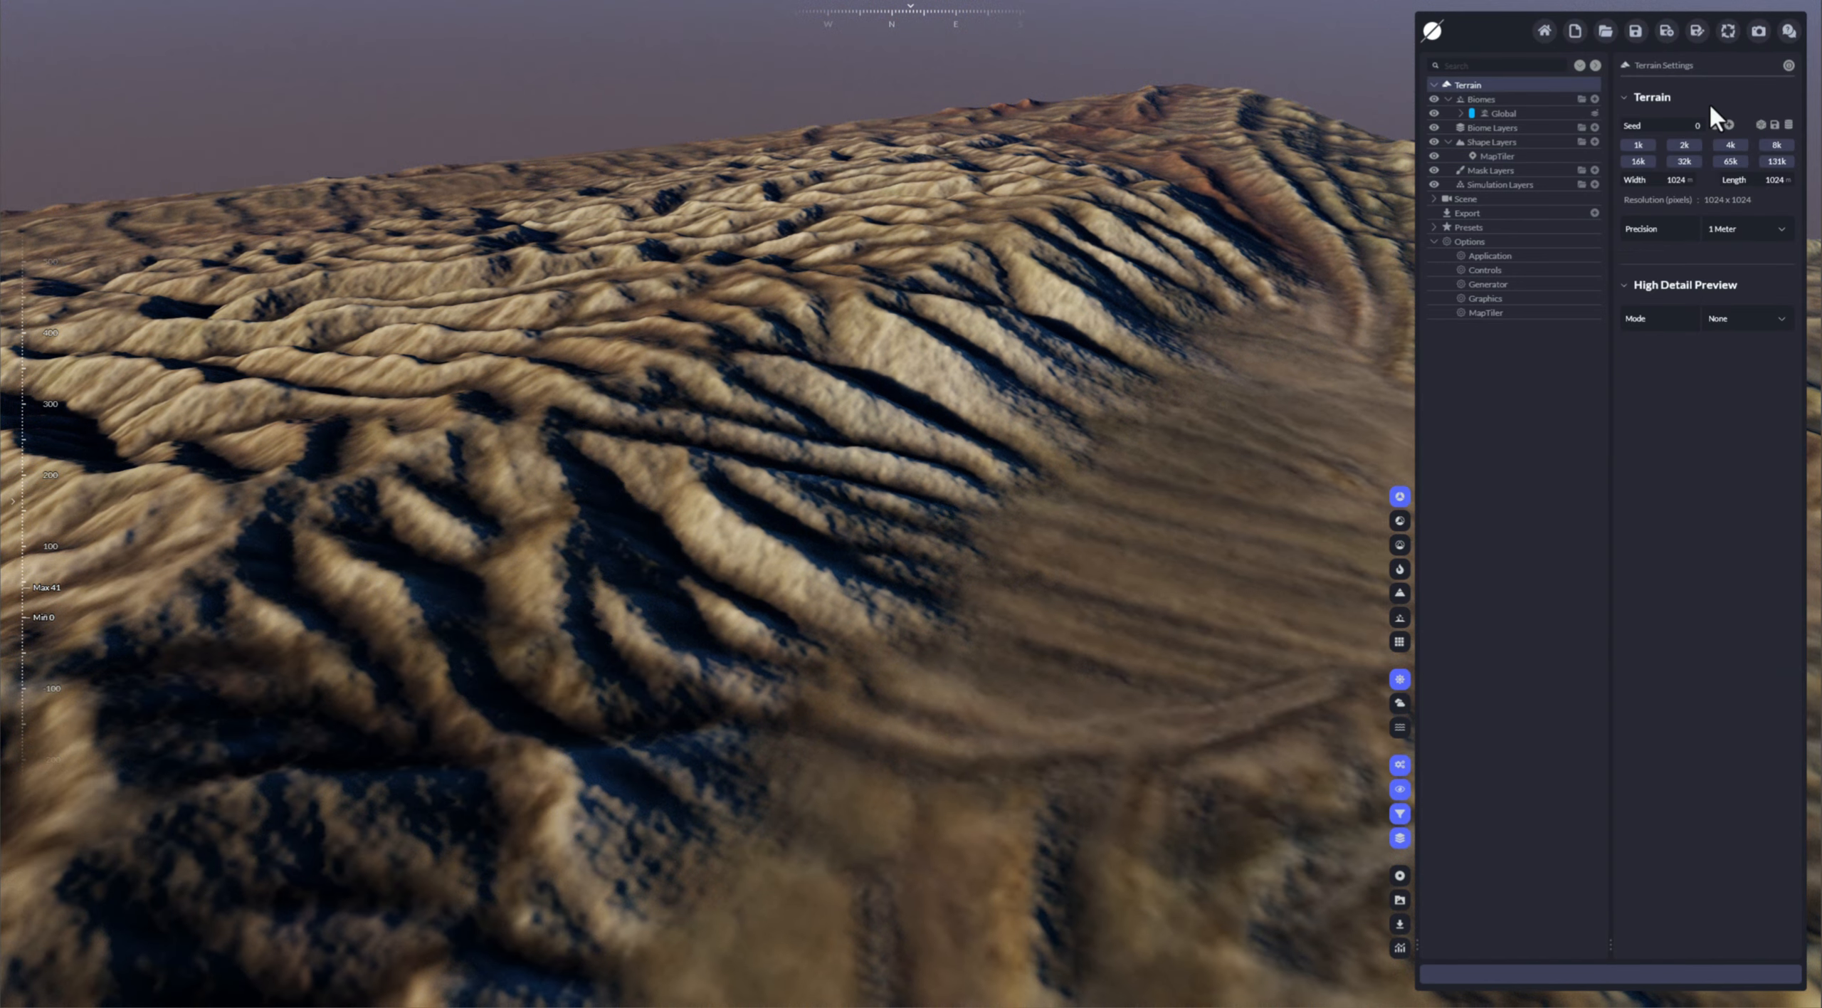
click(1740, 229)
click(1761, 334)
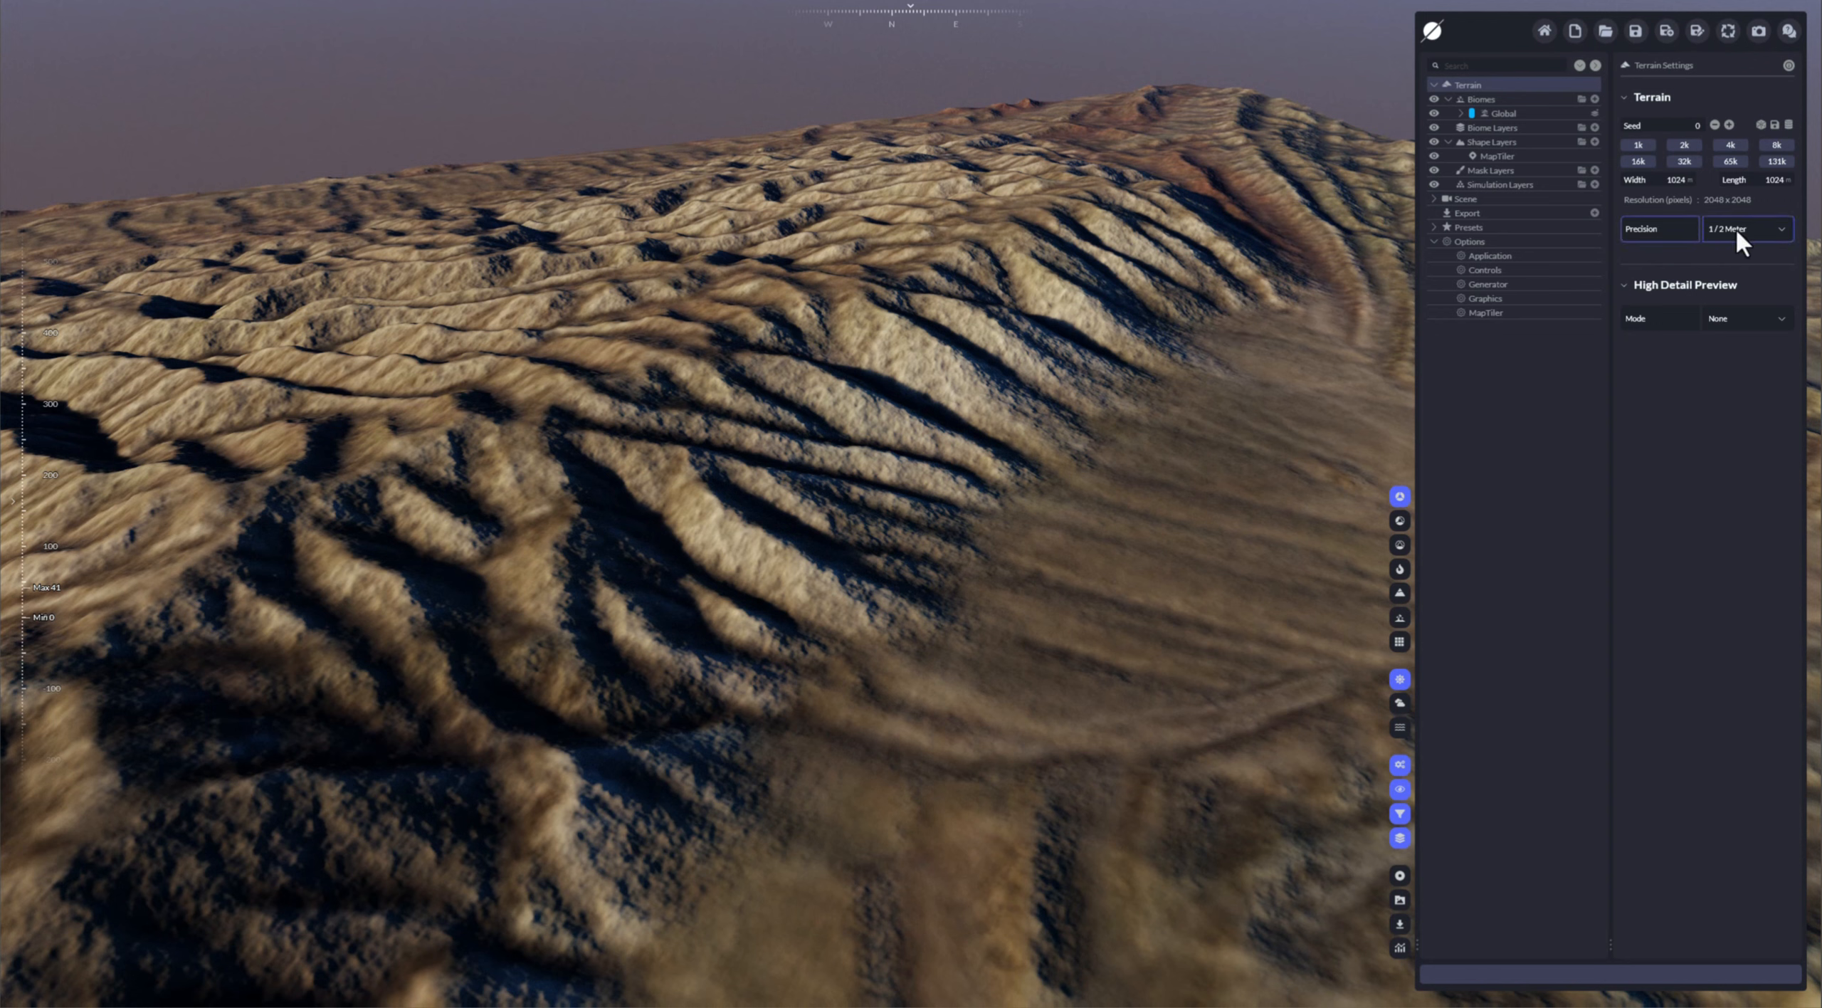
Step: Set the MapTiler layer's color resolution to 1024 x 1024
click(1510, 156)
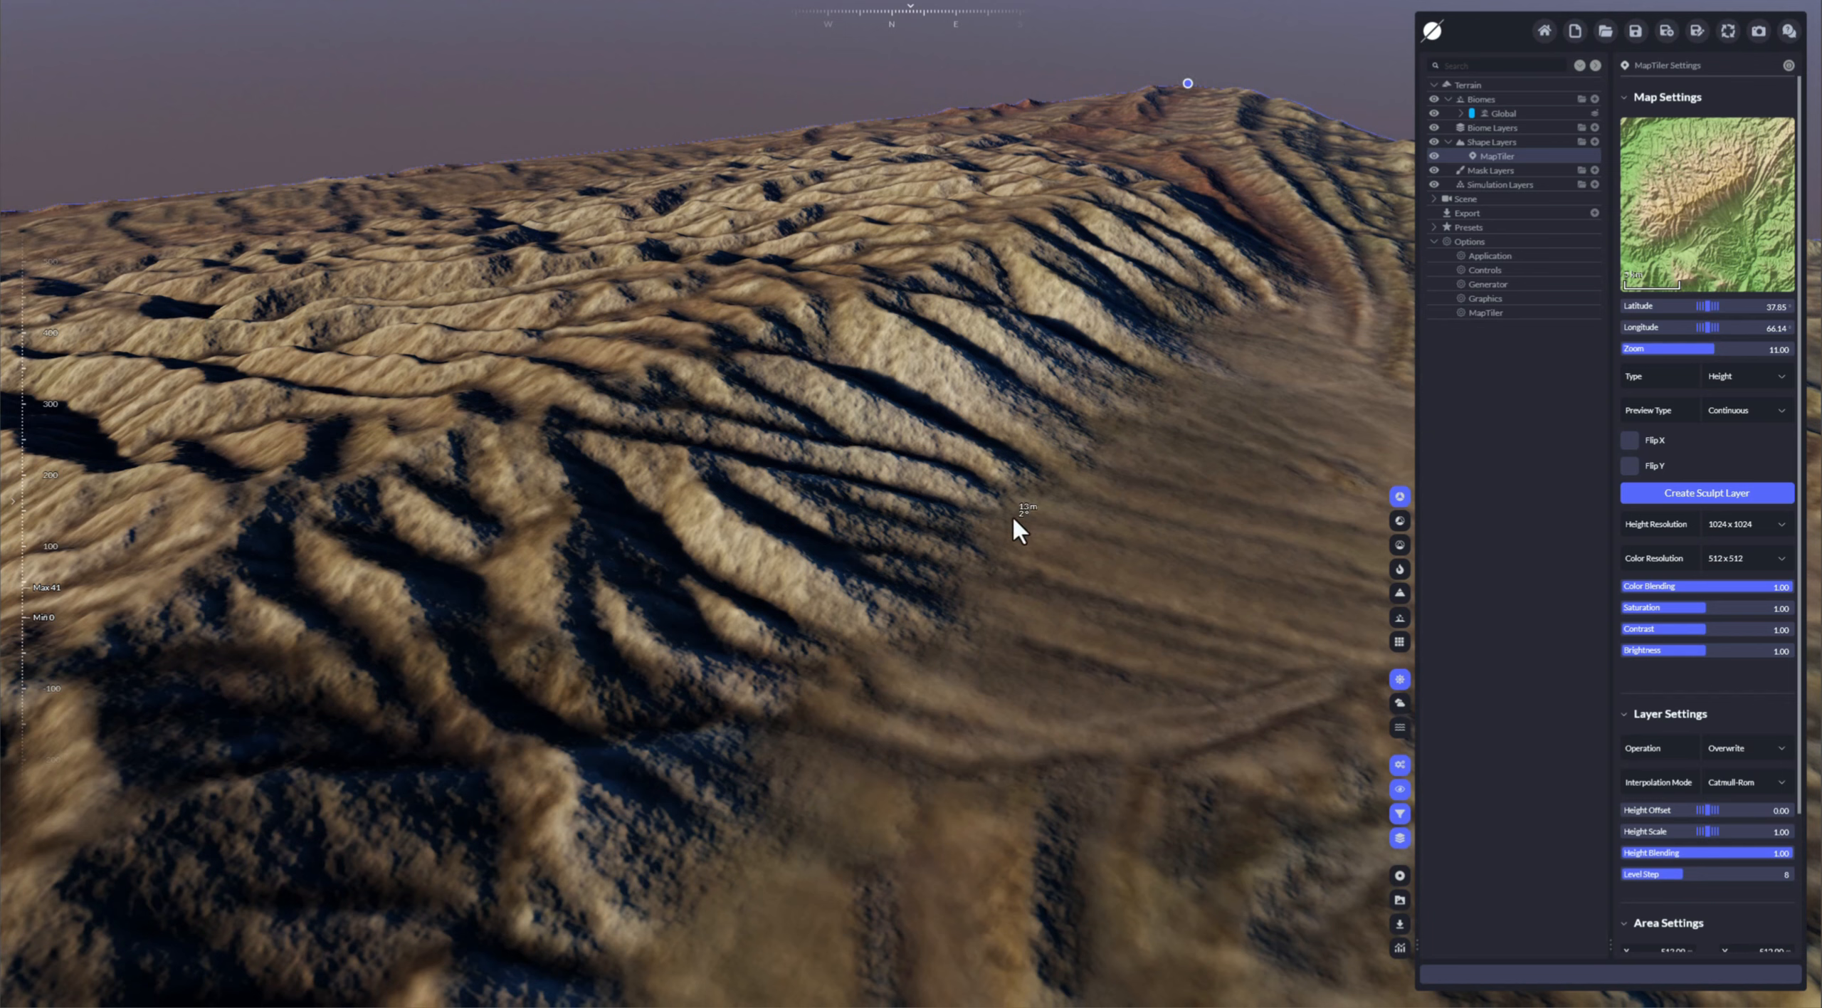
scroll(1016, 471, down, 10)
right_drag(1016, 471, 1005, 516)
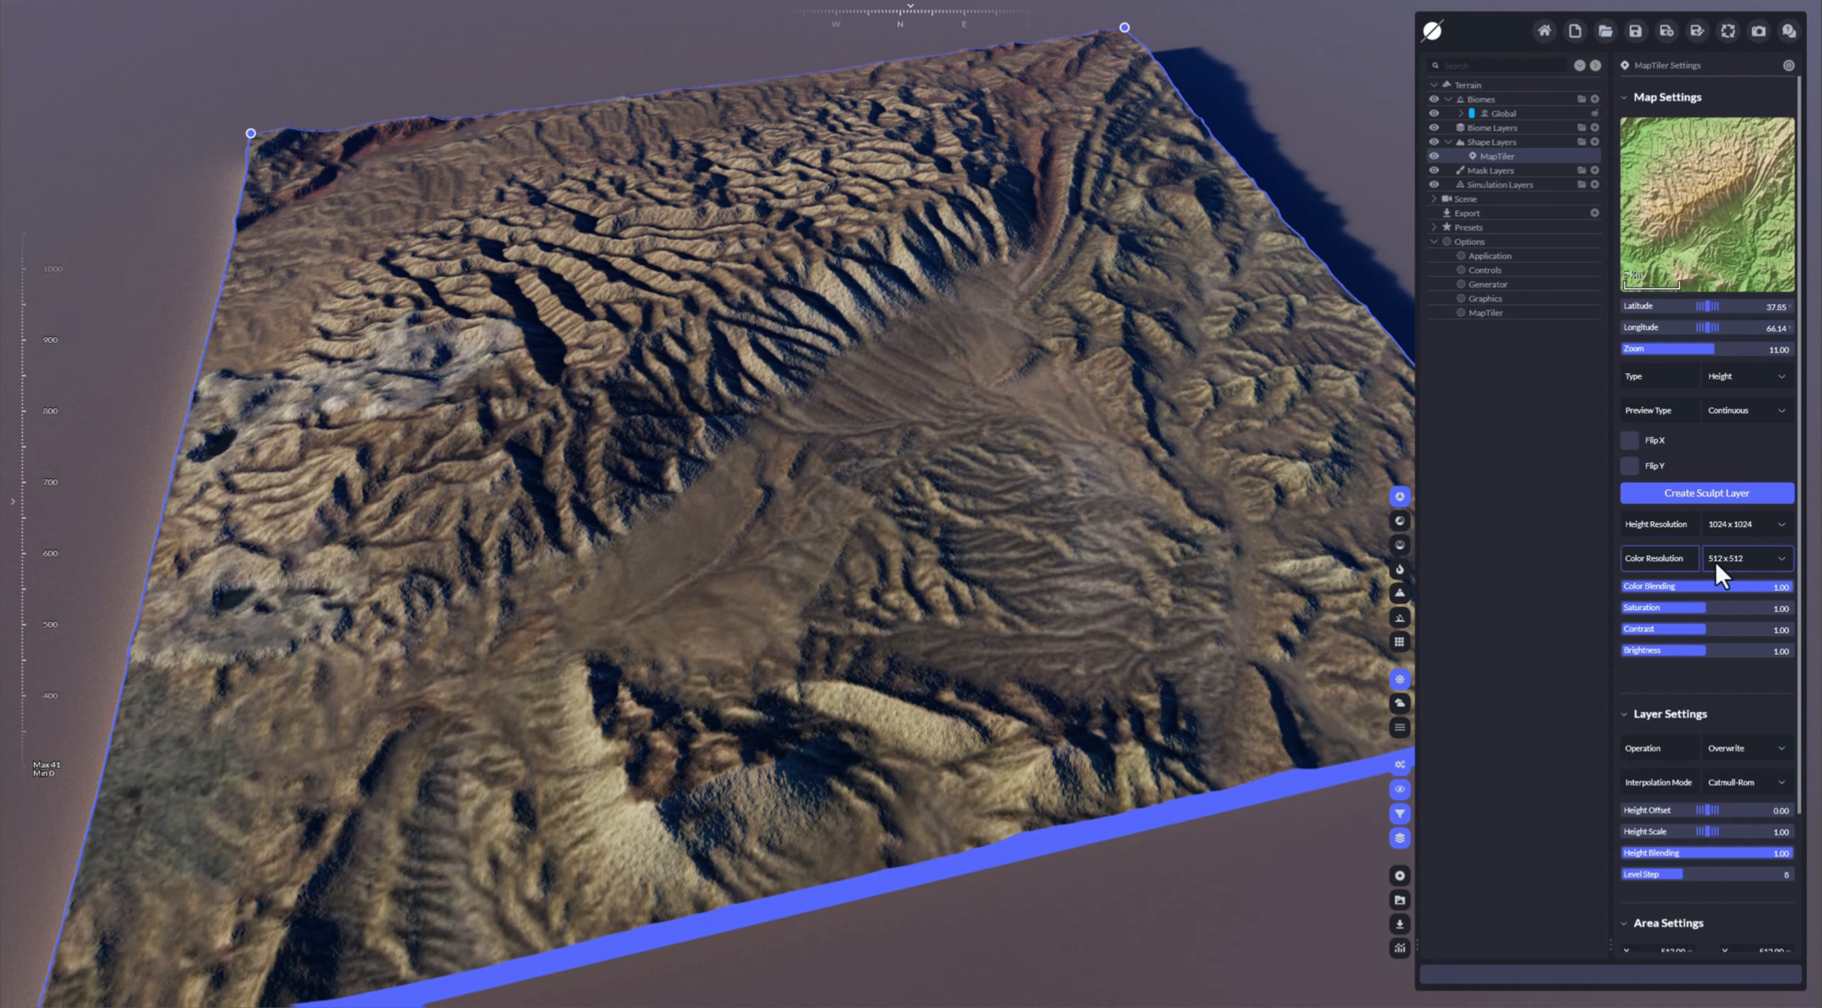
click(1747, 558)
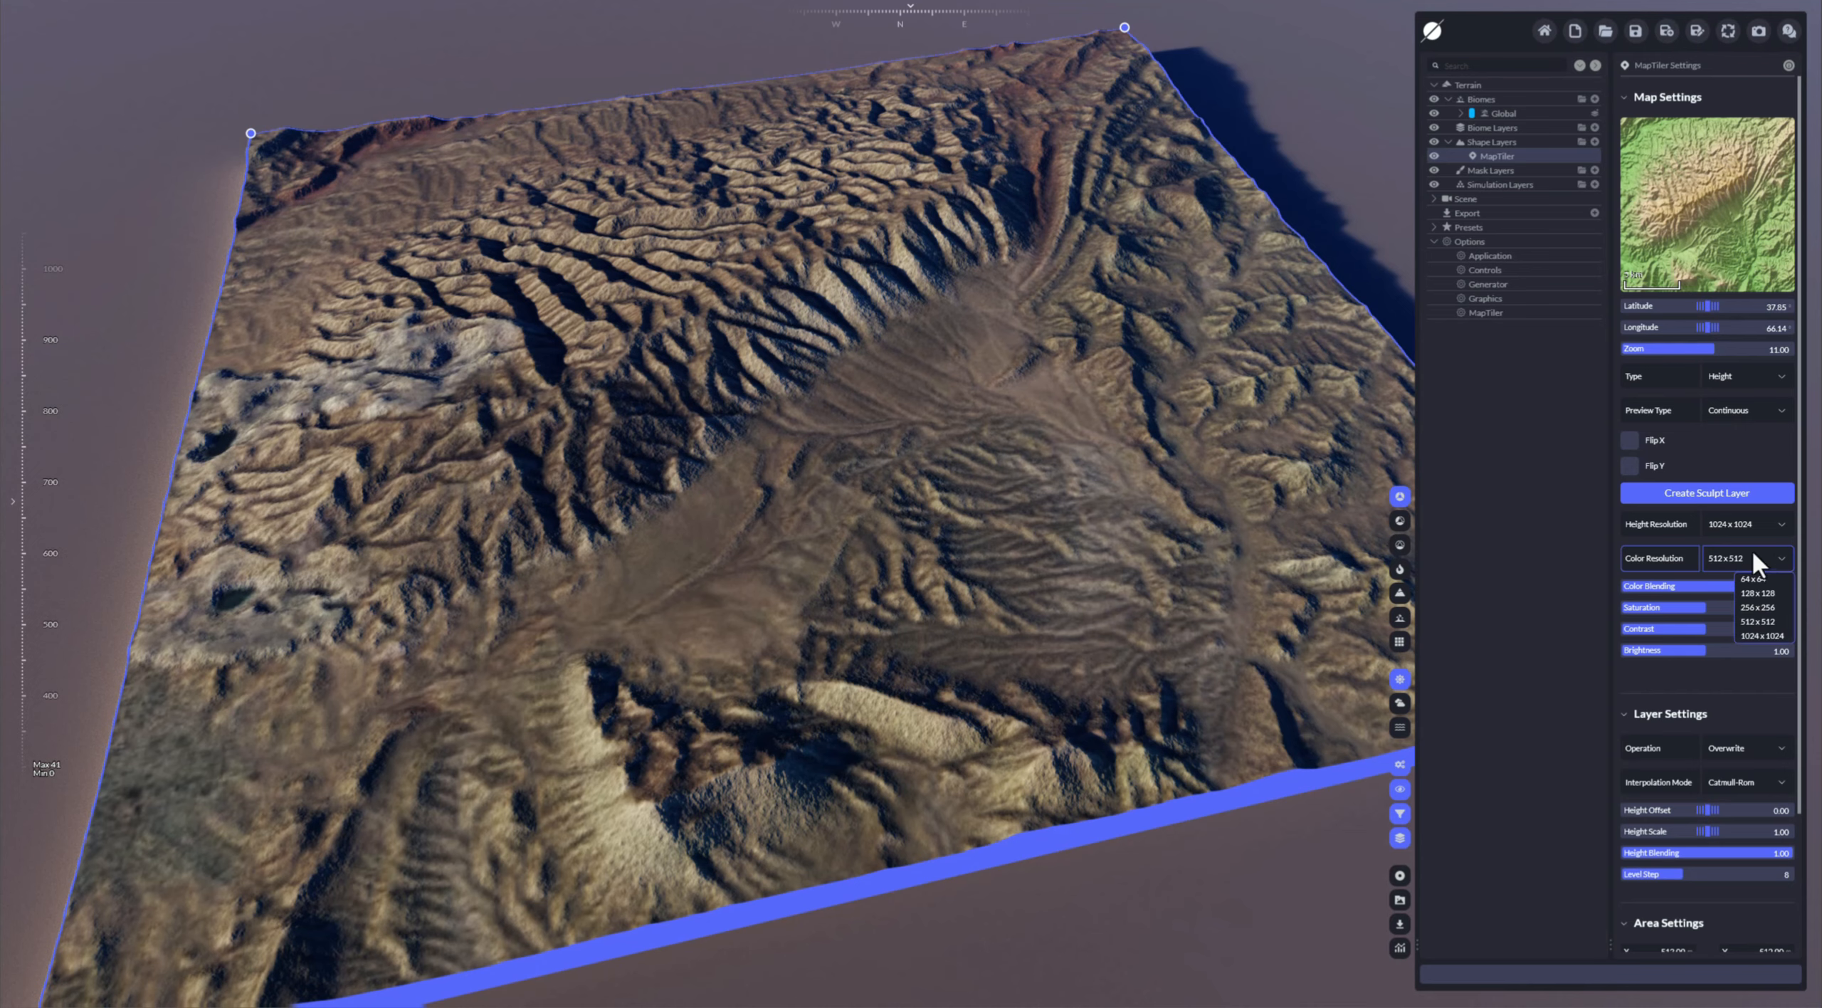
click(1764, 579)
click(1747, 558)
click(1753, 637)
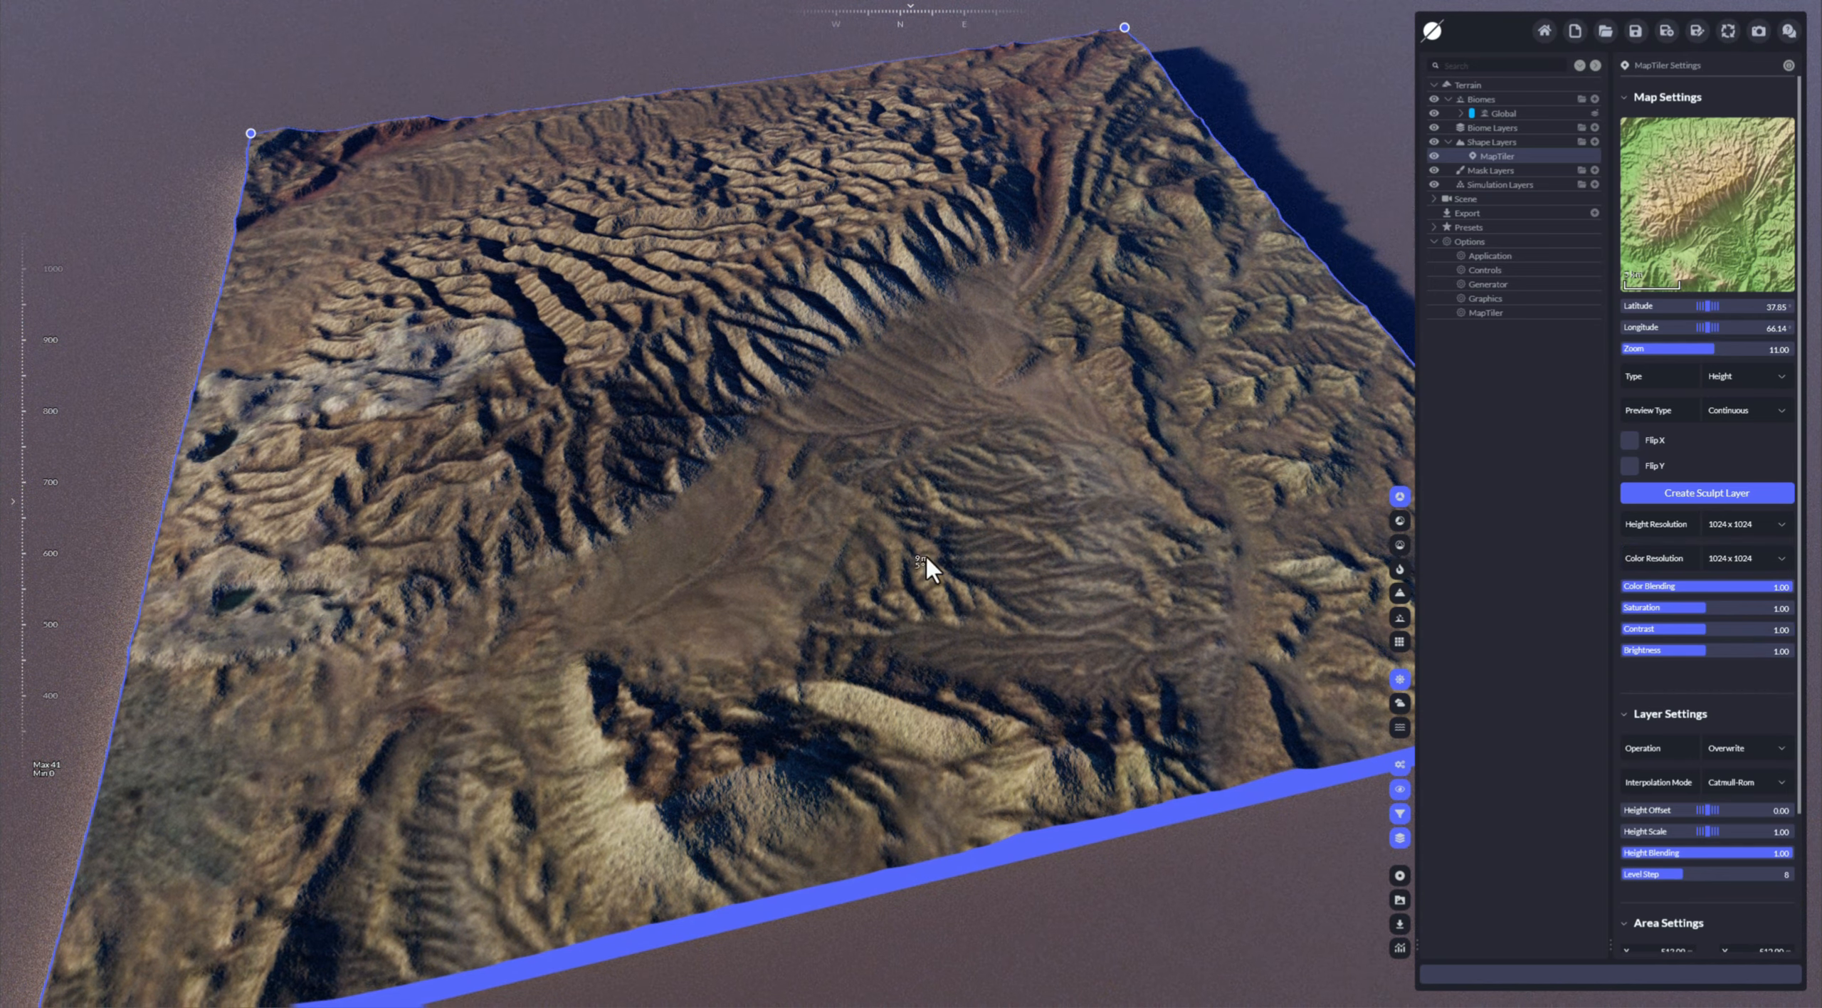
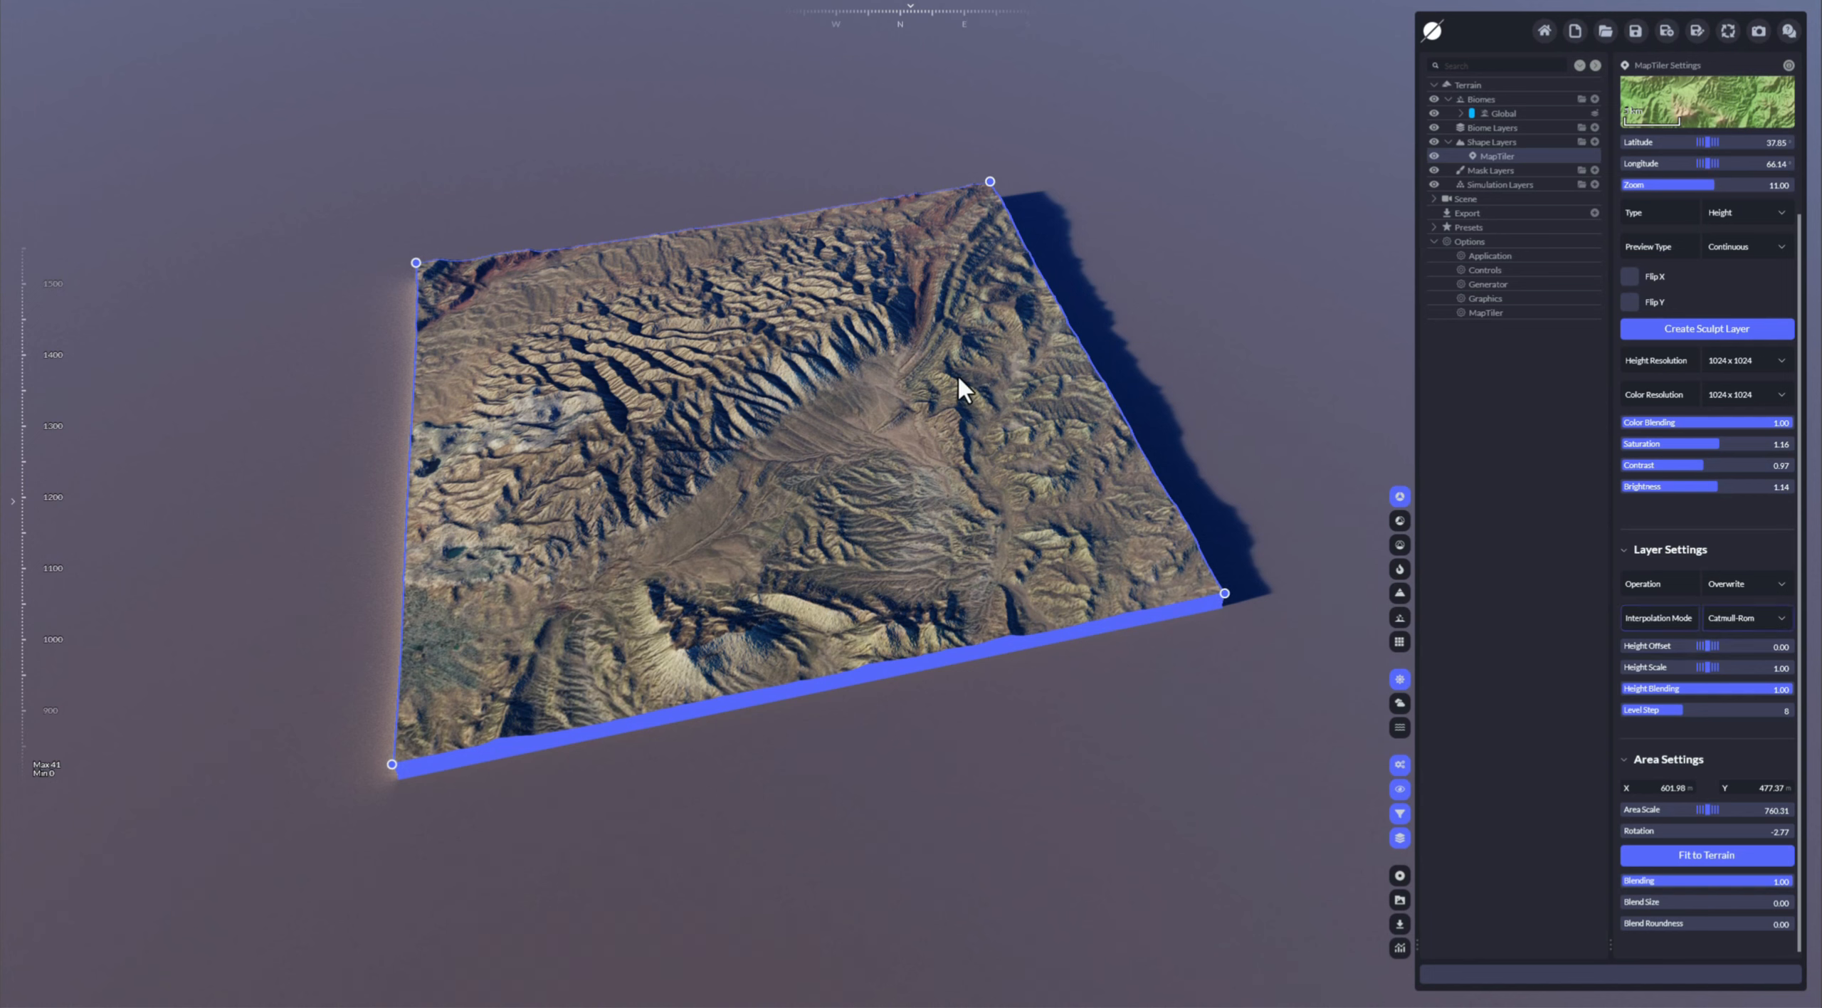
Step: Set the MapTiler layer's height scale to 1.30 and check the relief up close
mouse_move(1707, 667)
mouse_down()
mouse_move(1758, 667)
mouse_move(1680, 667)
mouse_move(1714, 667)
mouse_up()
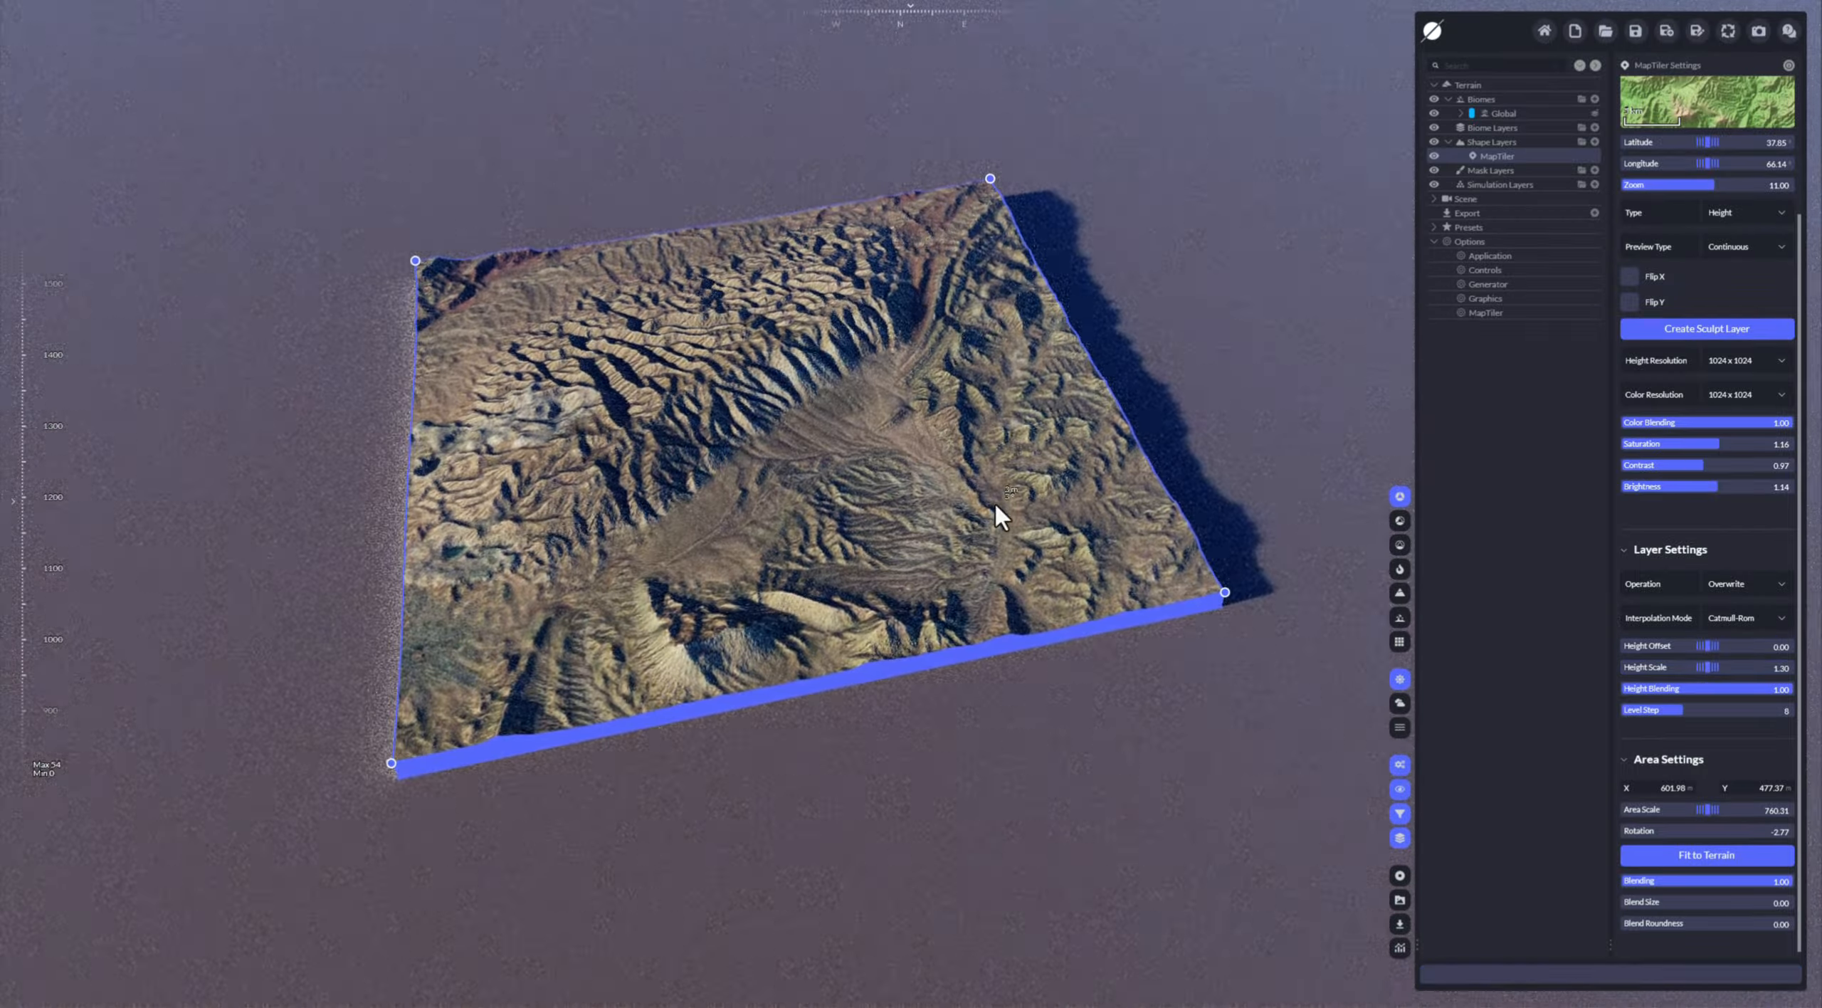
scroll(996, 517, up, 5)
scroll(711, 517, down, 2)
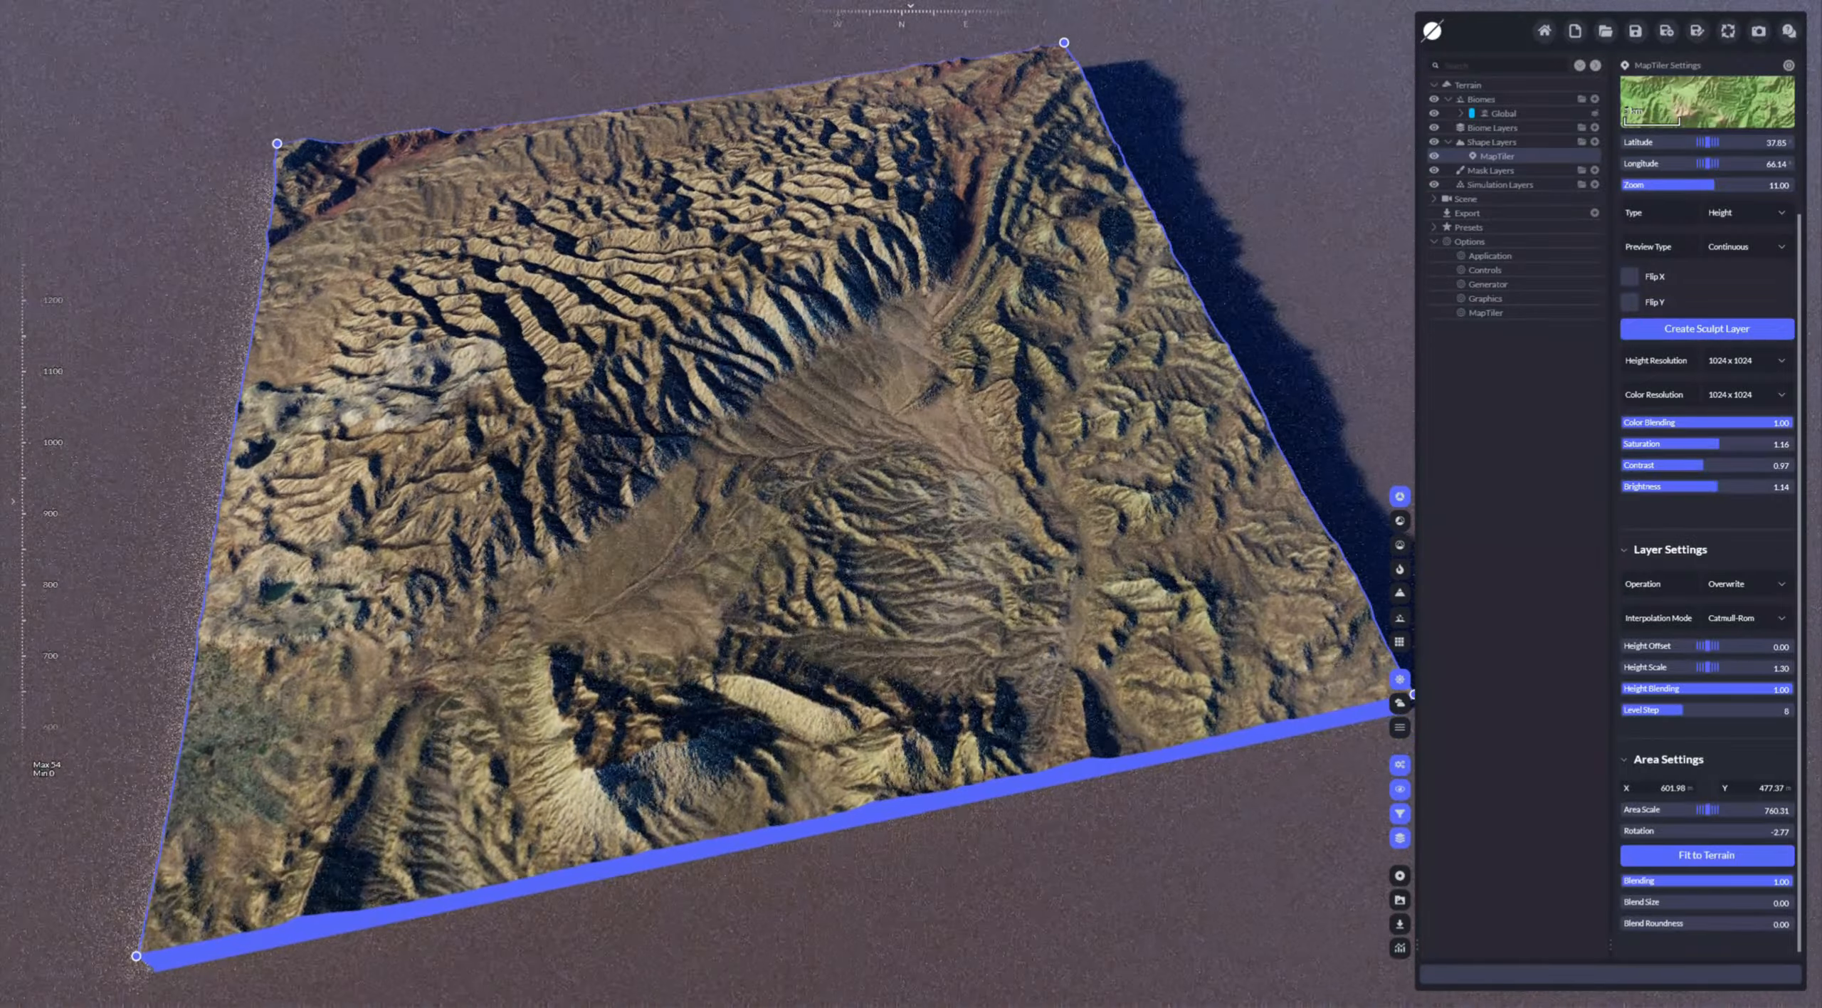
Step: Move the map to latitude 37.79, longitude 66.18 at zoom 14 and inspect the resulting terrain
click(1740, 192)
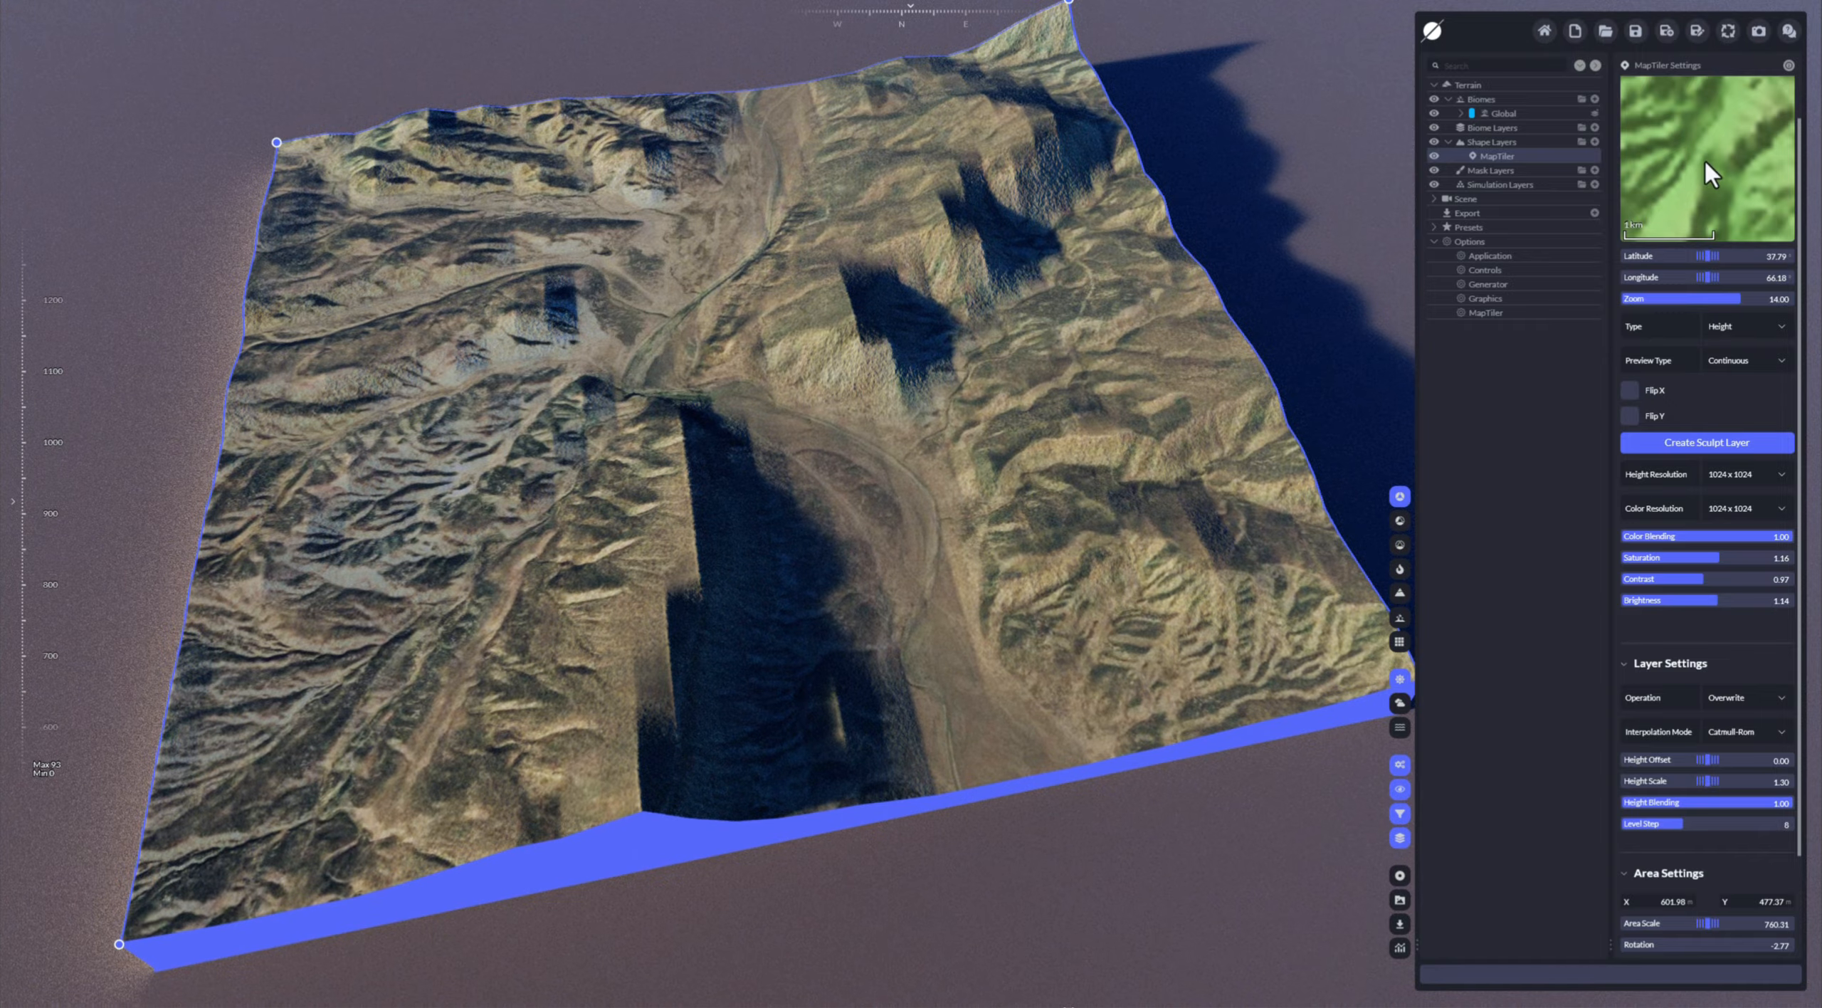
key(w)
right_drag(868, 481, 813, 517)
right_drag(677, 245, 694, 484)
key(s)
key(w)
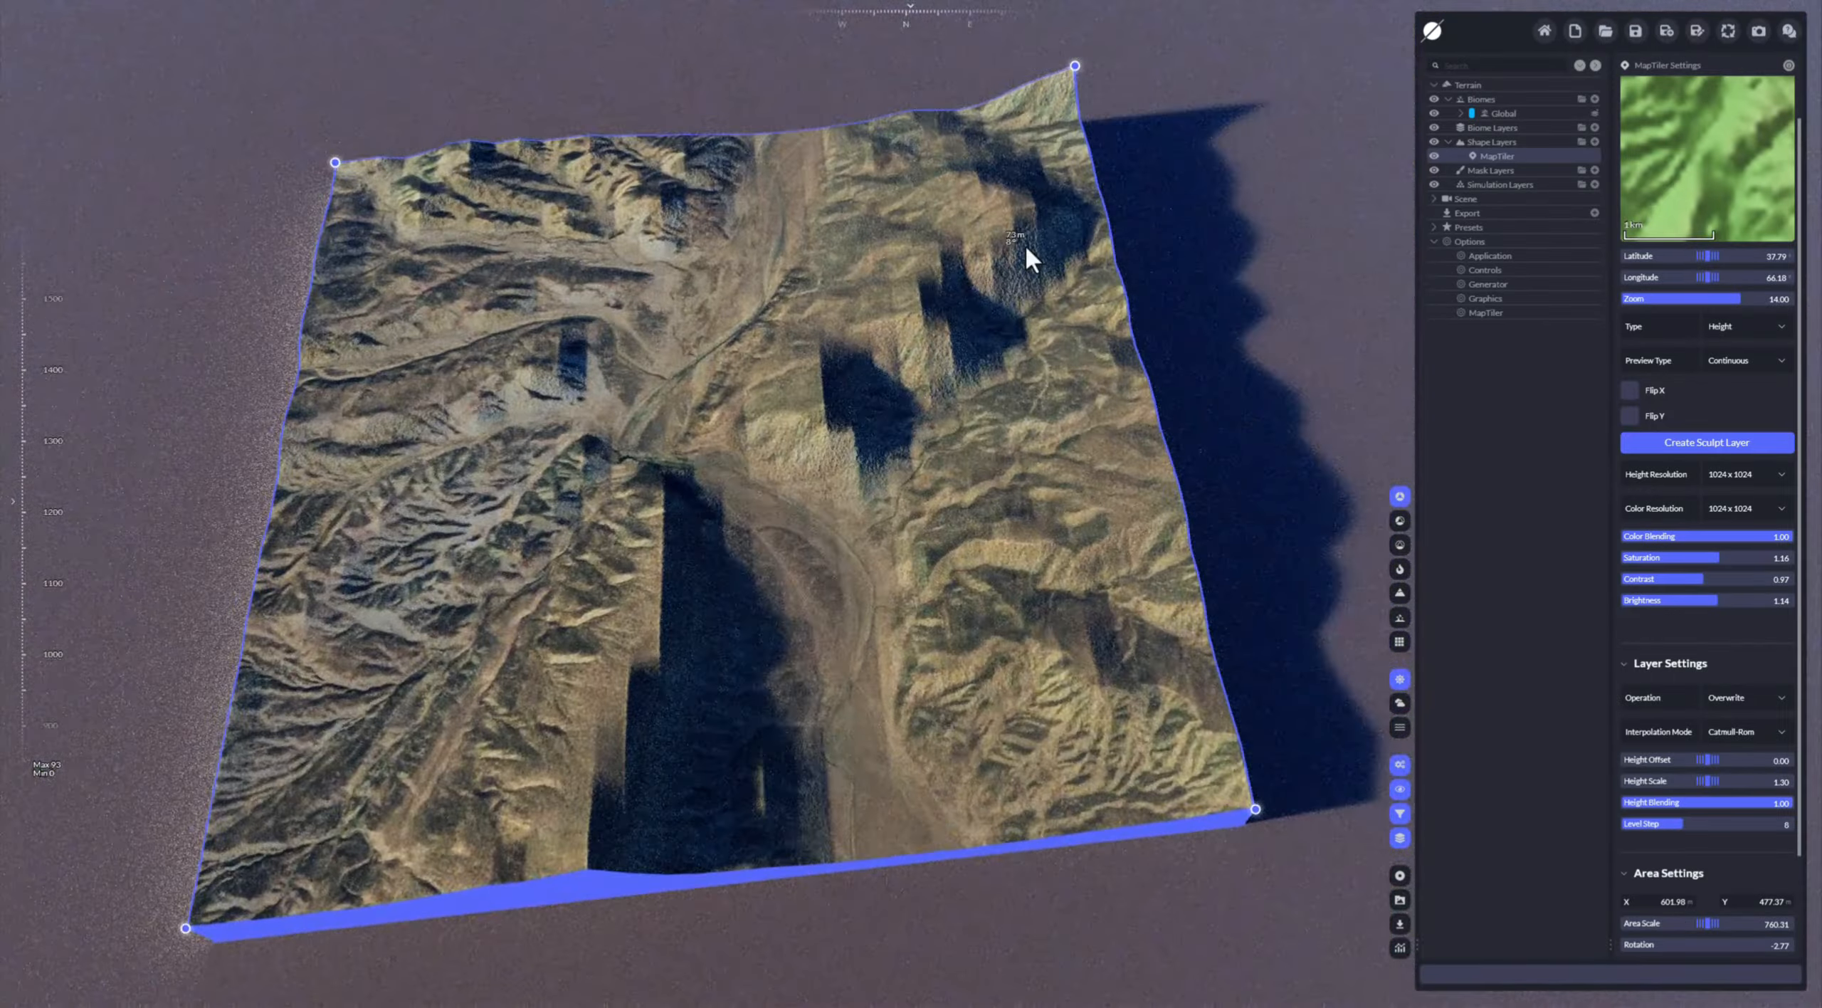
Step: Widen the map area to zoom 12 and set the layer's height scale to 2.35
scroll(1708, 160, down, 2)
mouse_move(1706, 781)
mouse_down()
mouse_move(1686, 781)
mouse_move(1708, 780)
mouse_up()
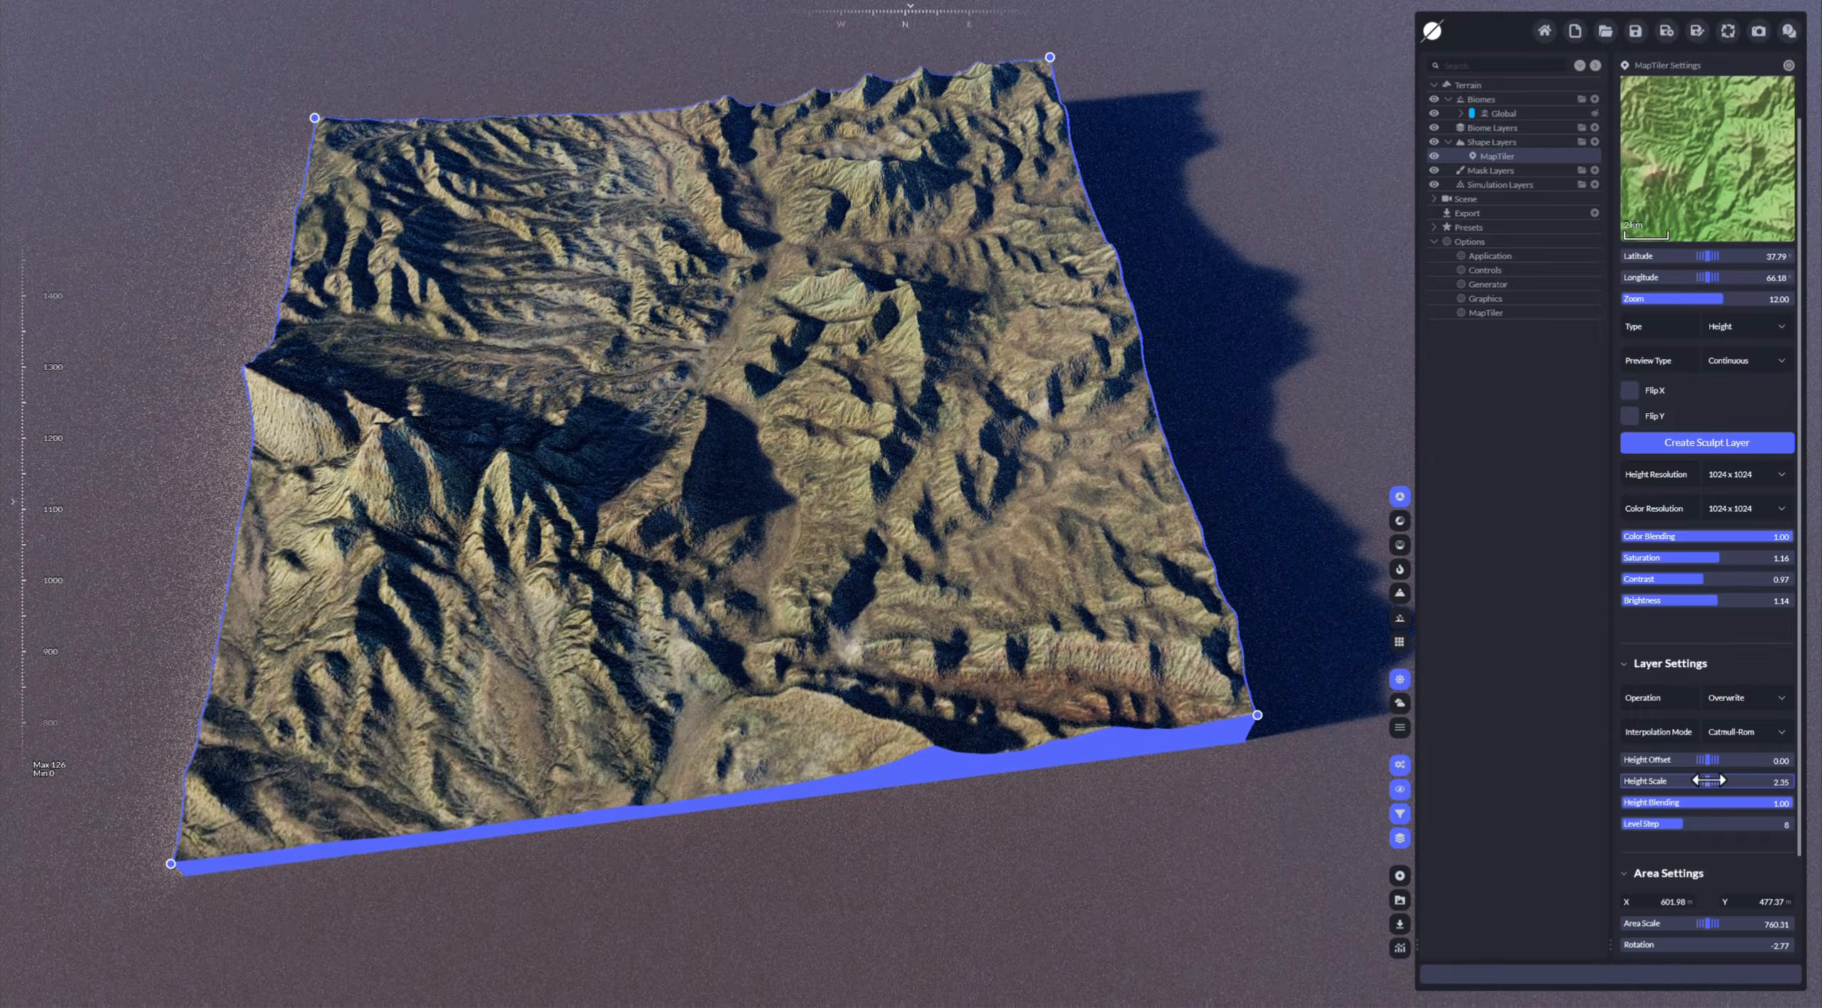
Step: Switch the viewport to Material Design Mode and look over the whole terrain
click(1402, 520)
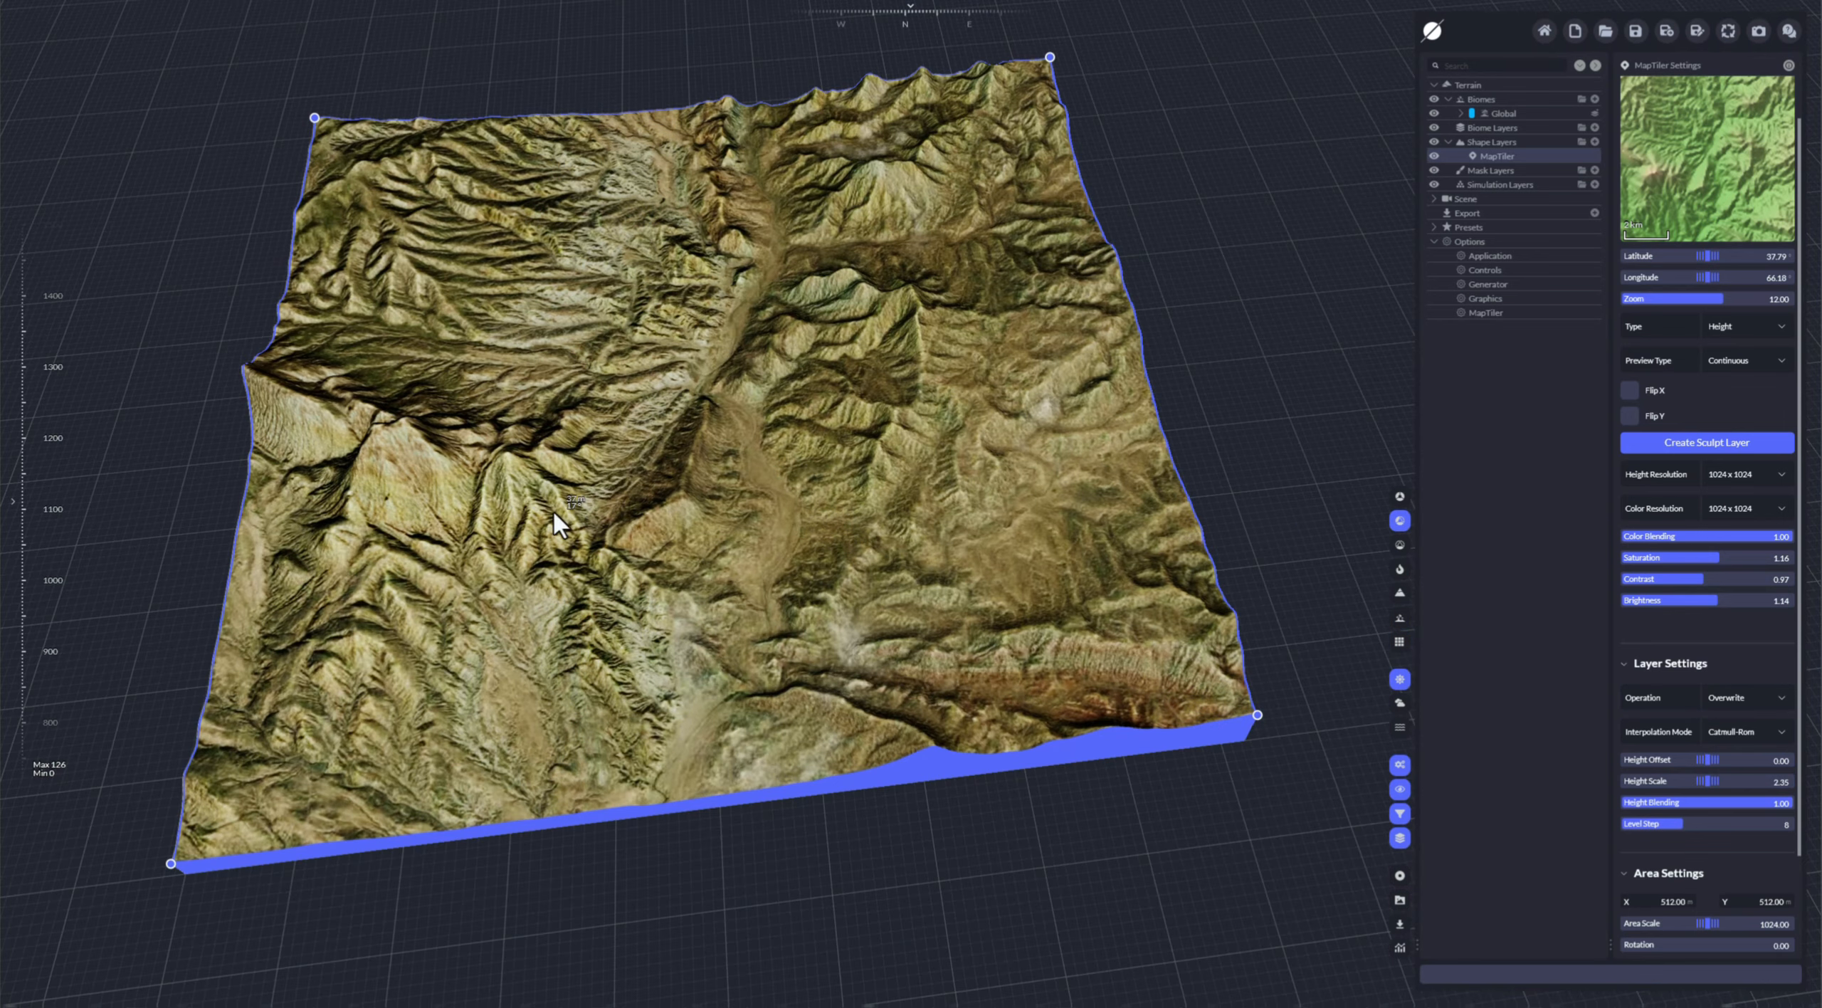
middle_drag(767, 472, 805, 466)
scroll(918, 498, down, 4)
scroll(805, 466, up, 4)
scroll(805, 466, down, 2)
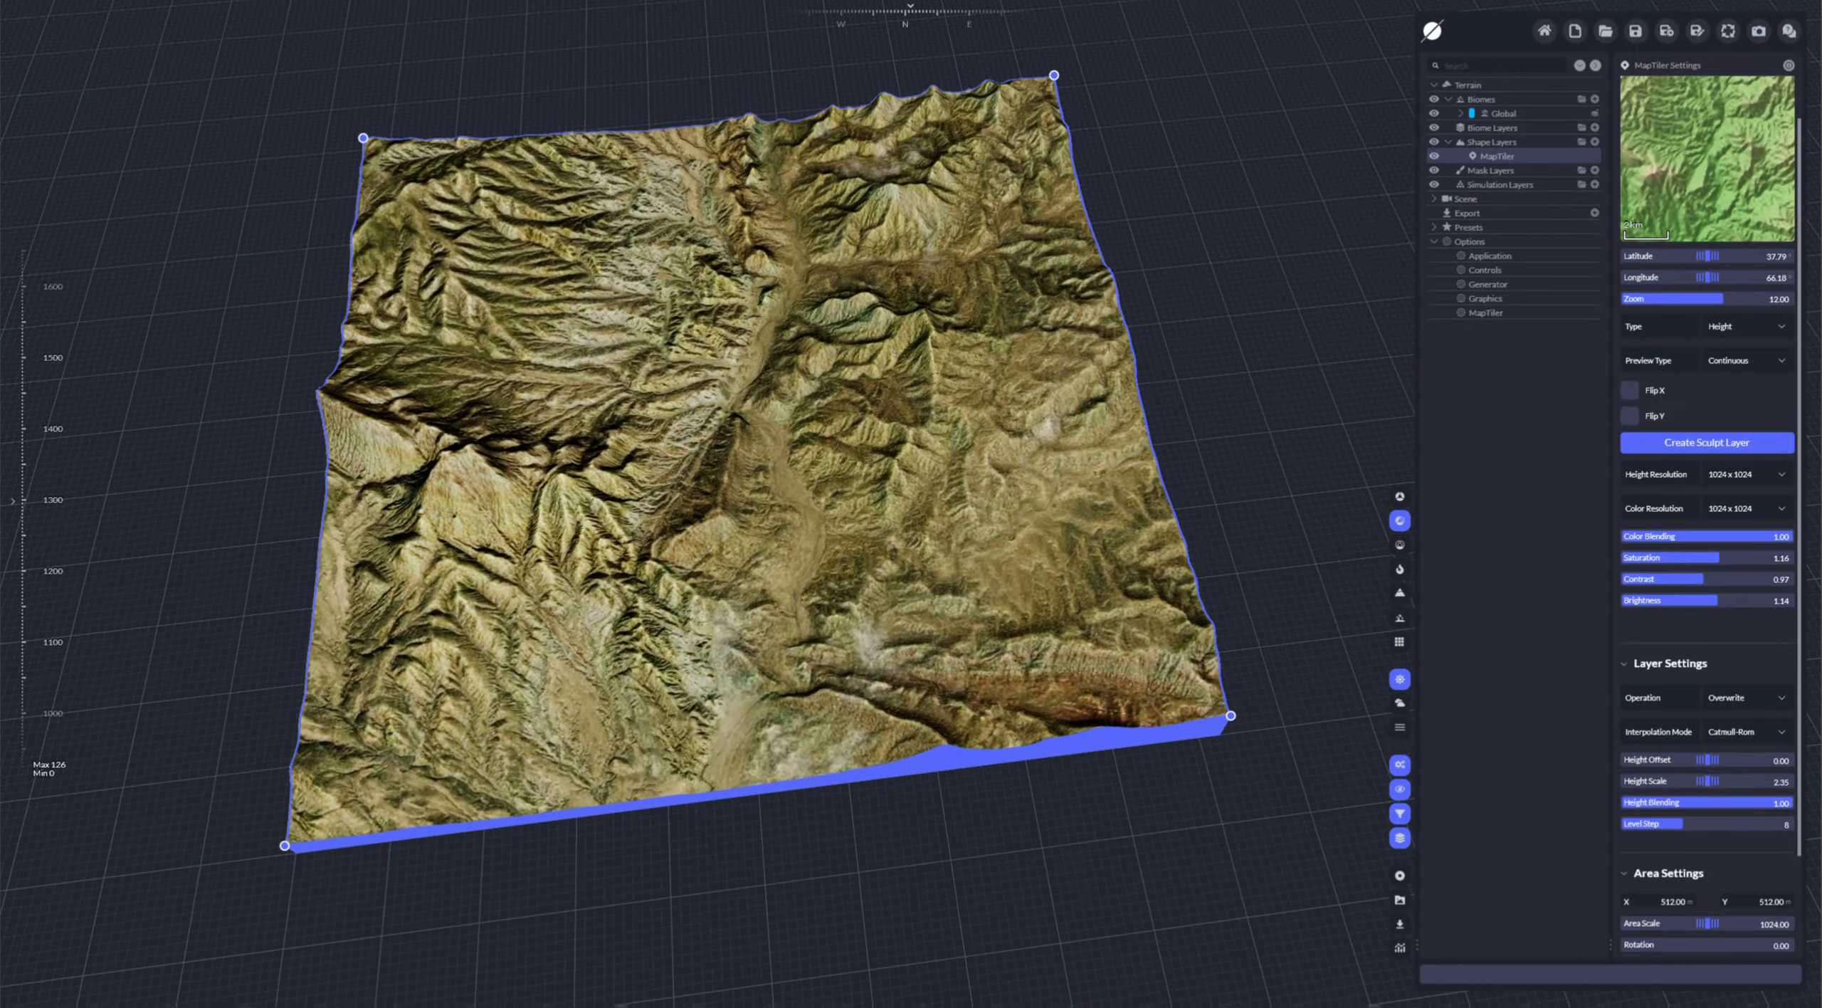
scroll(805, 466, up, 1)
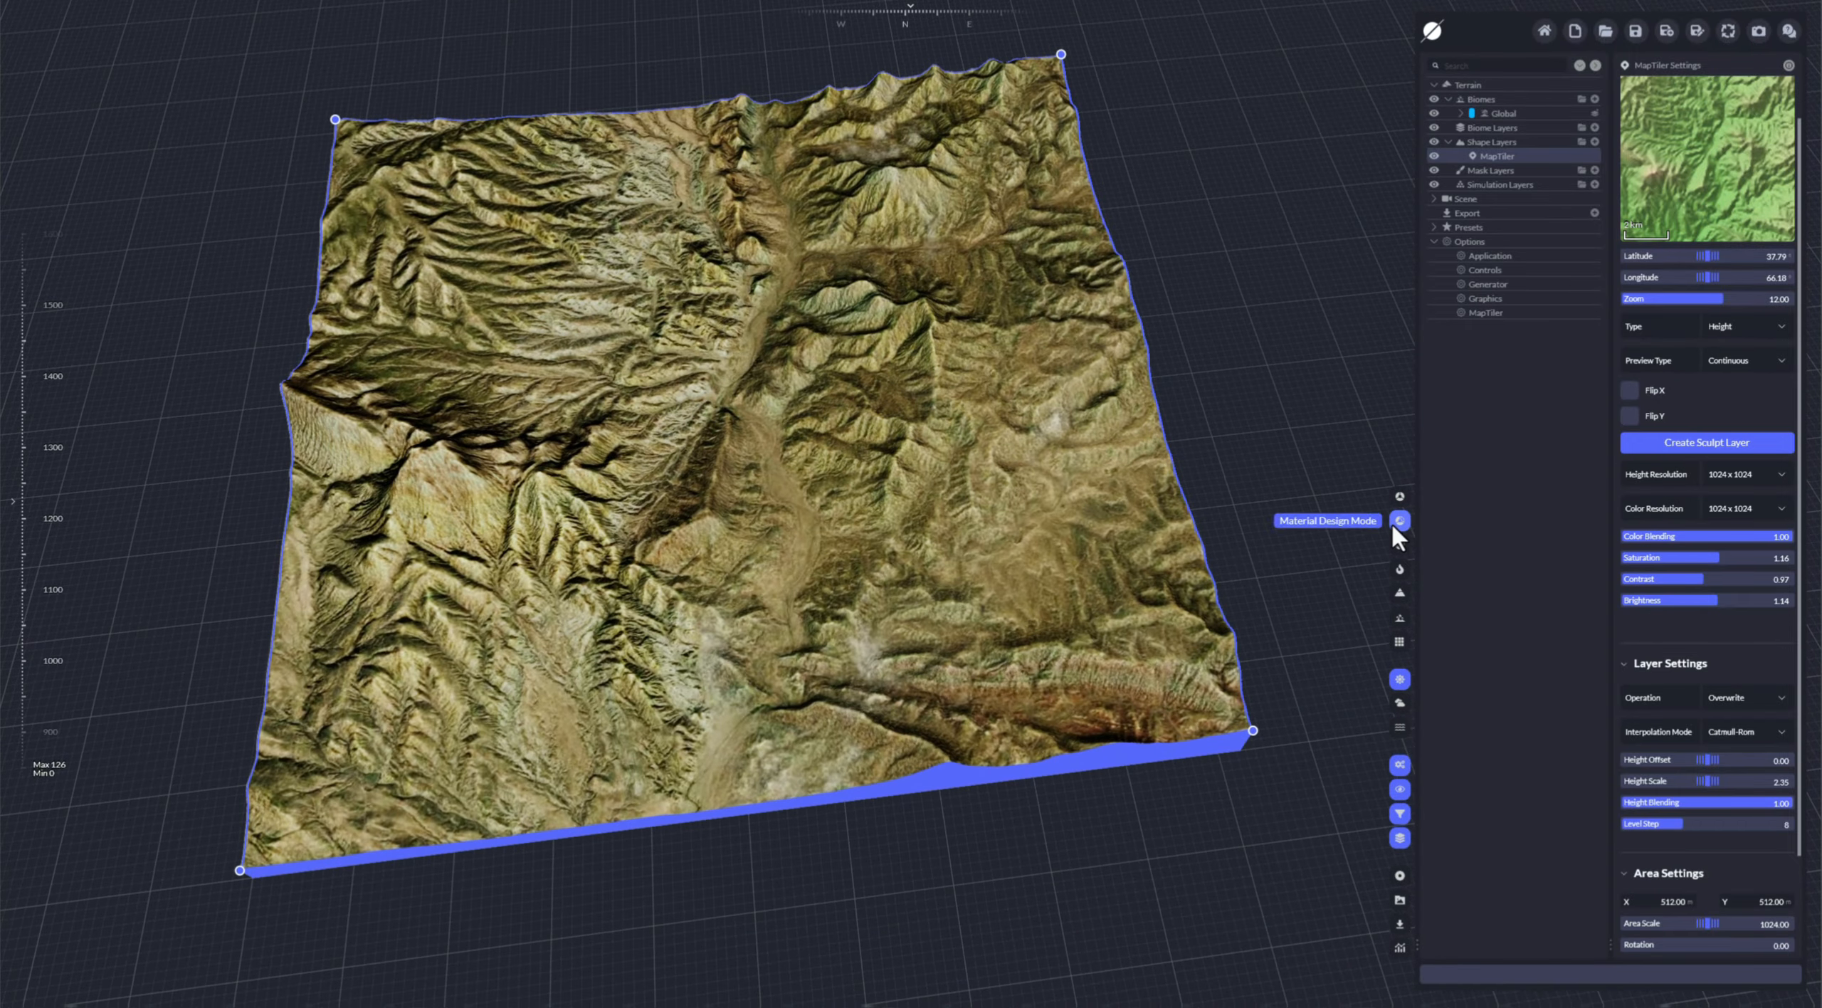
Step: Compare the terrain in Material Design and Shape Design modes, and finish with the viewport in Cinematic Mode
click(1399, 496)
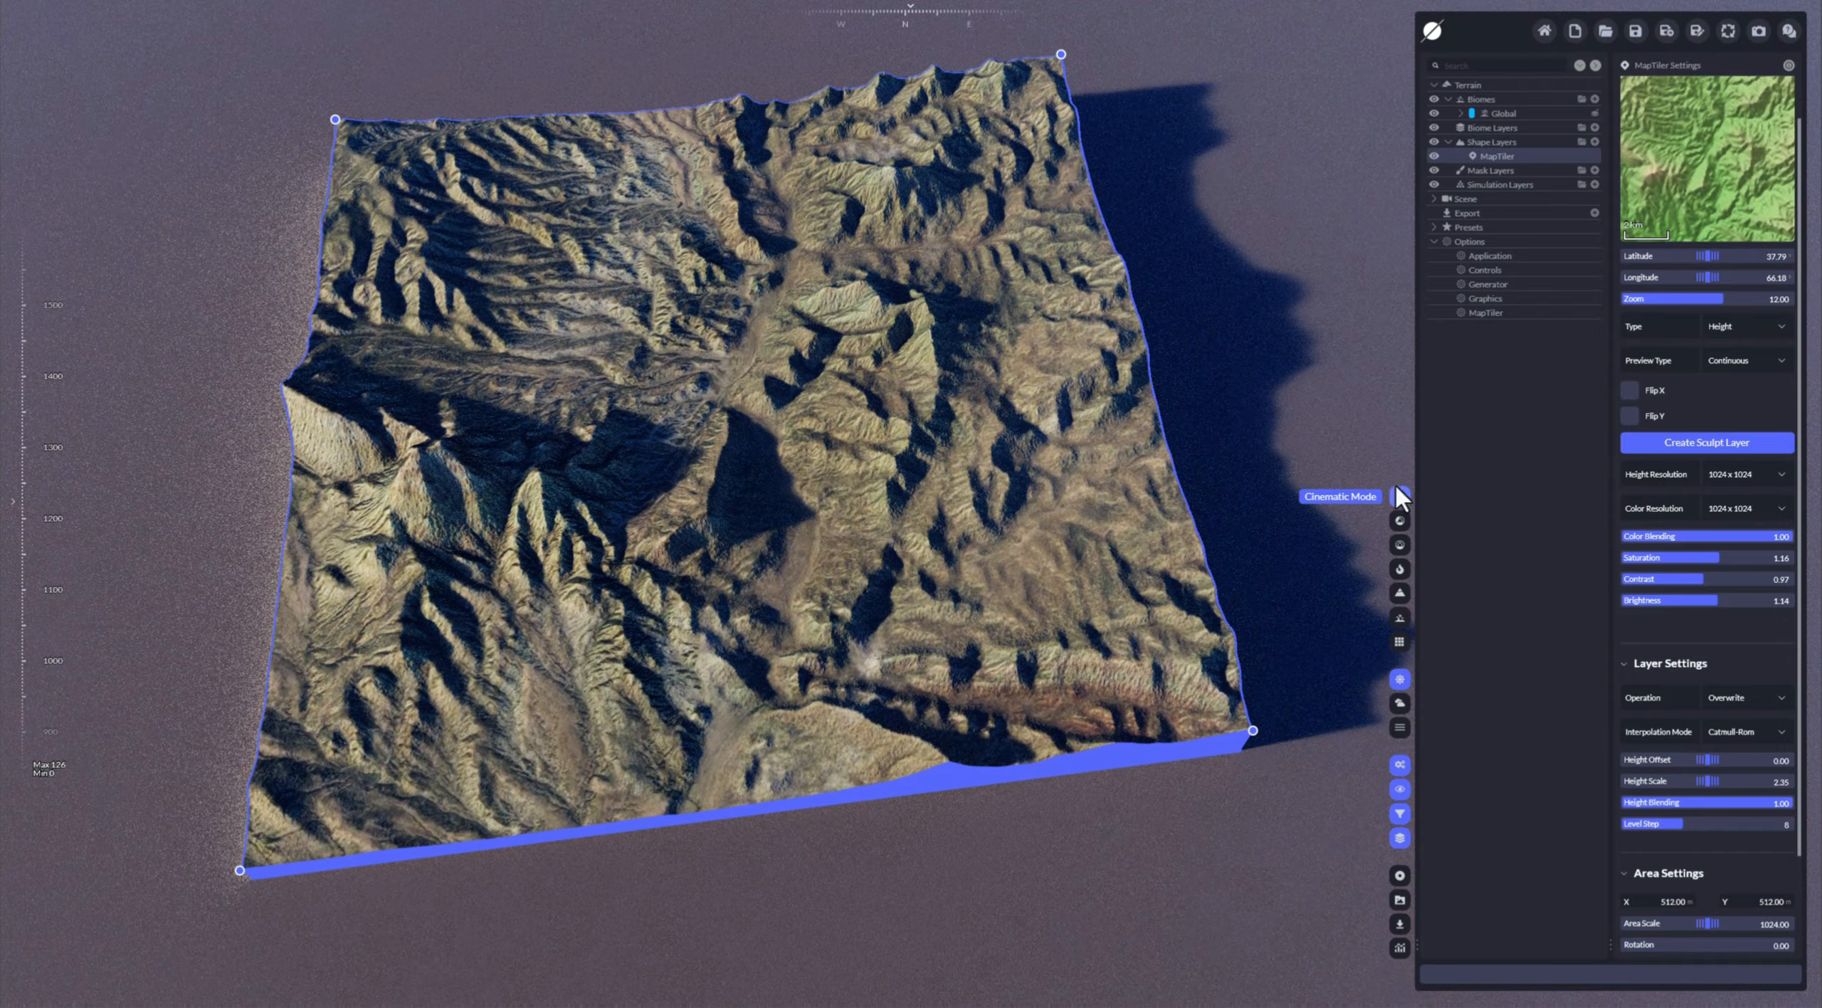
click(1400, 521)
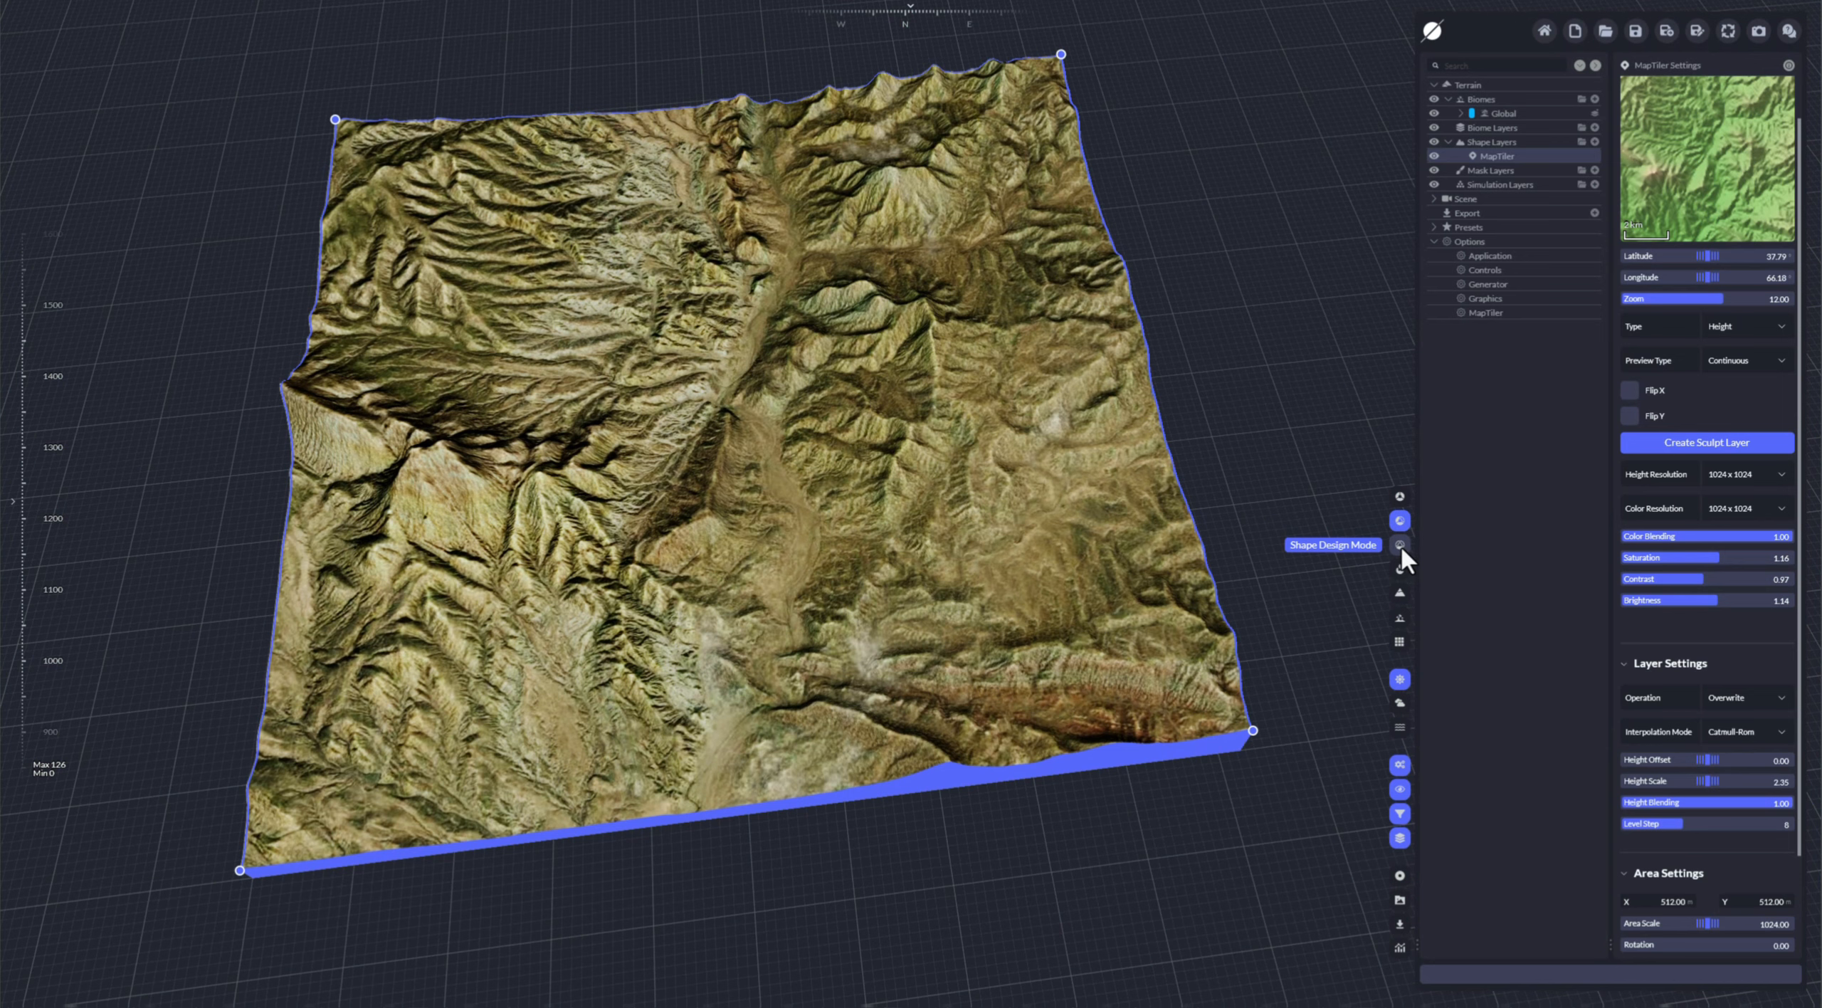
click(1400, 545)
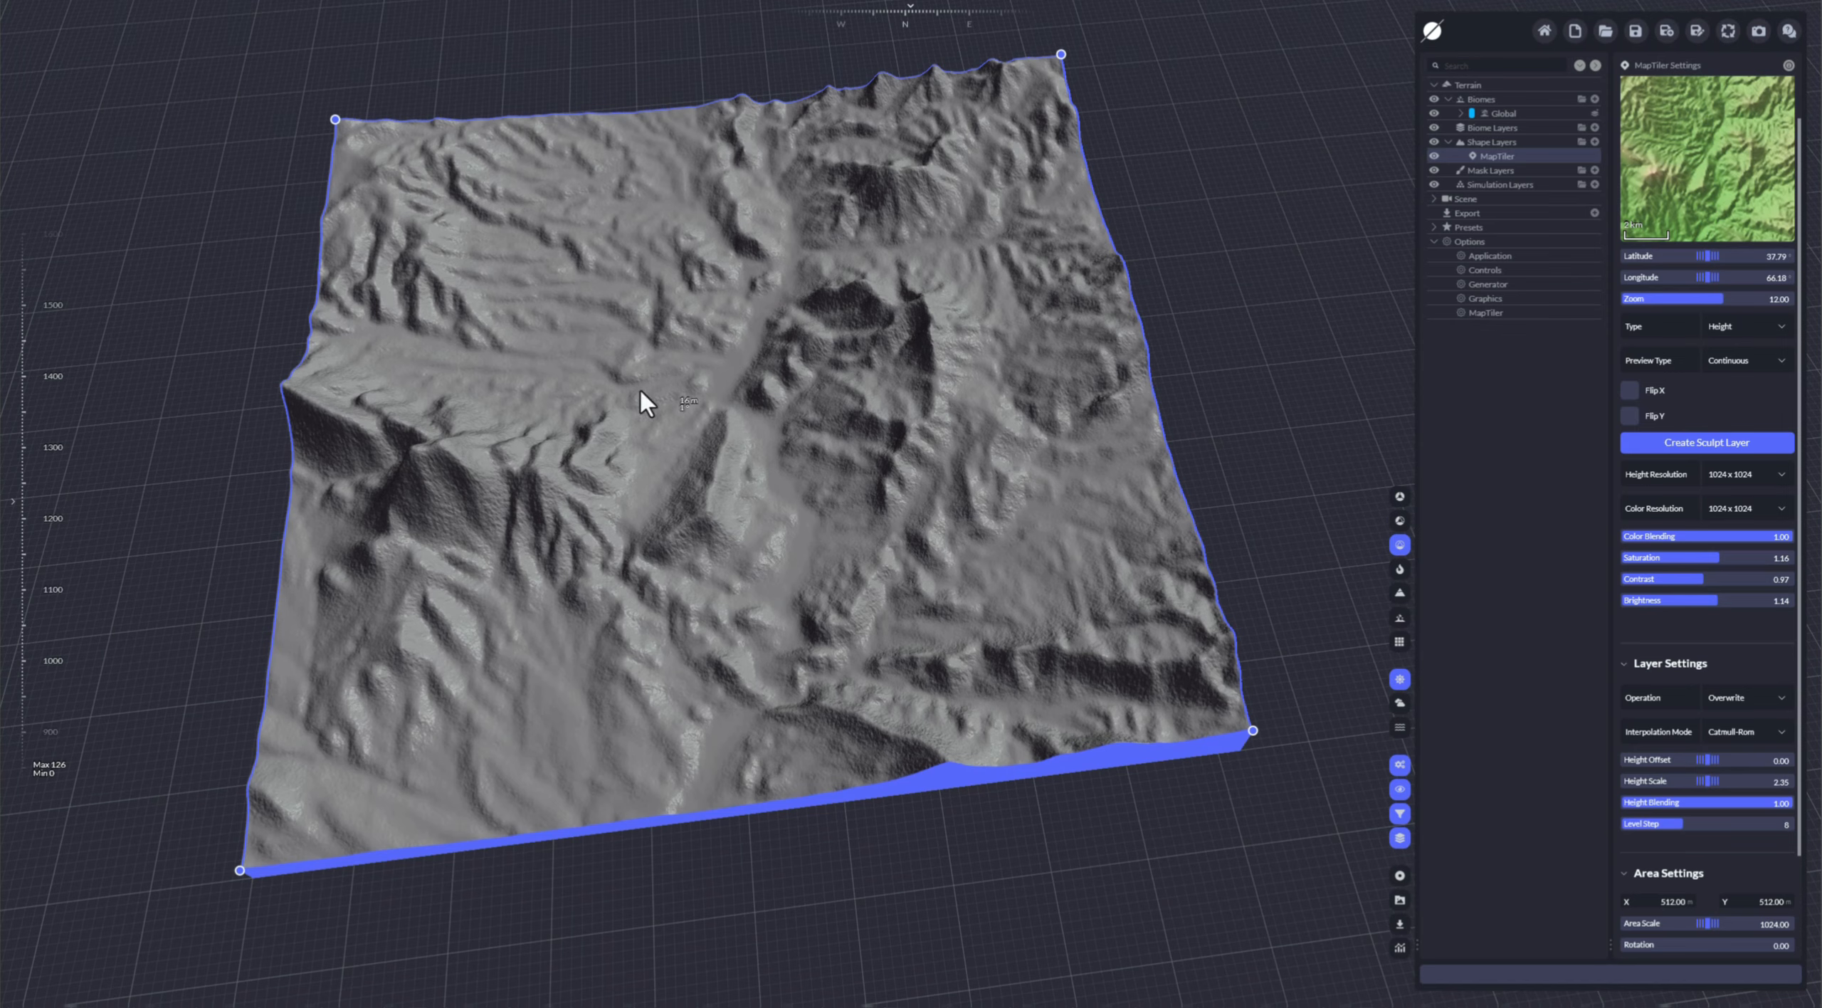
click(1399, 521)
click(1400, 498)
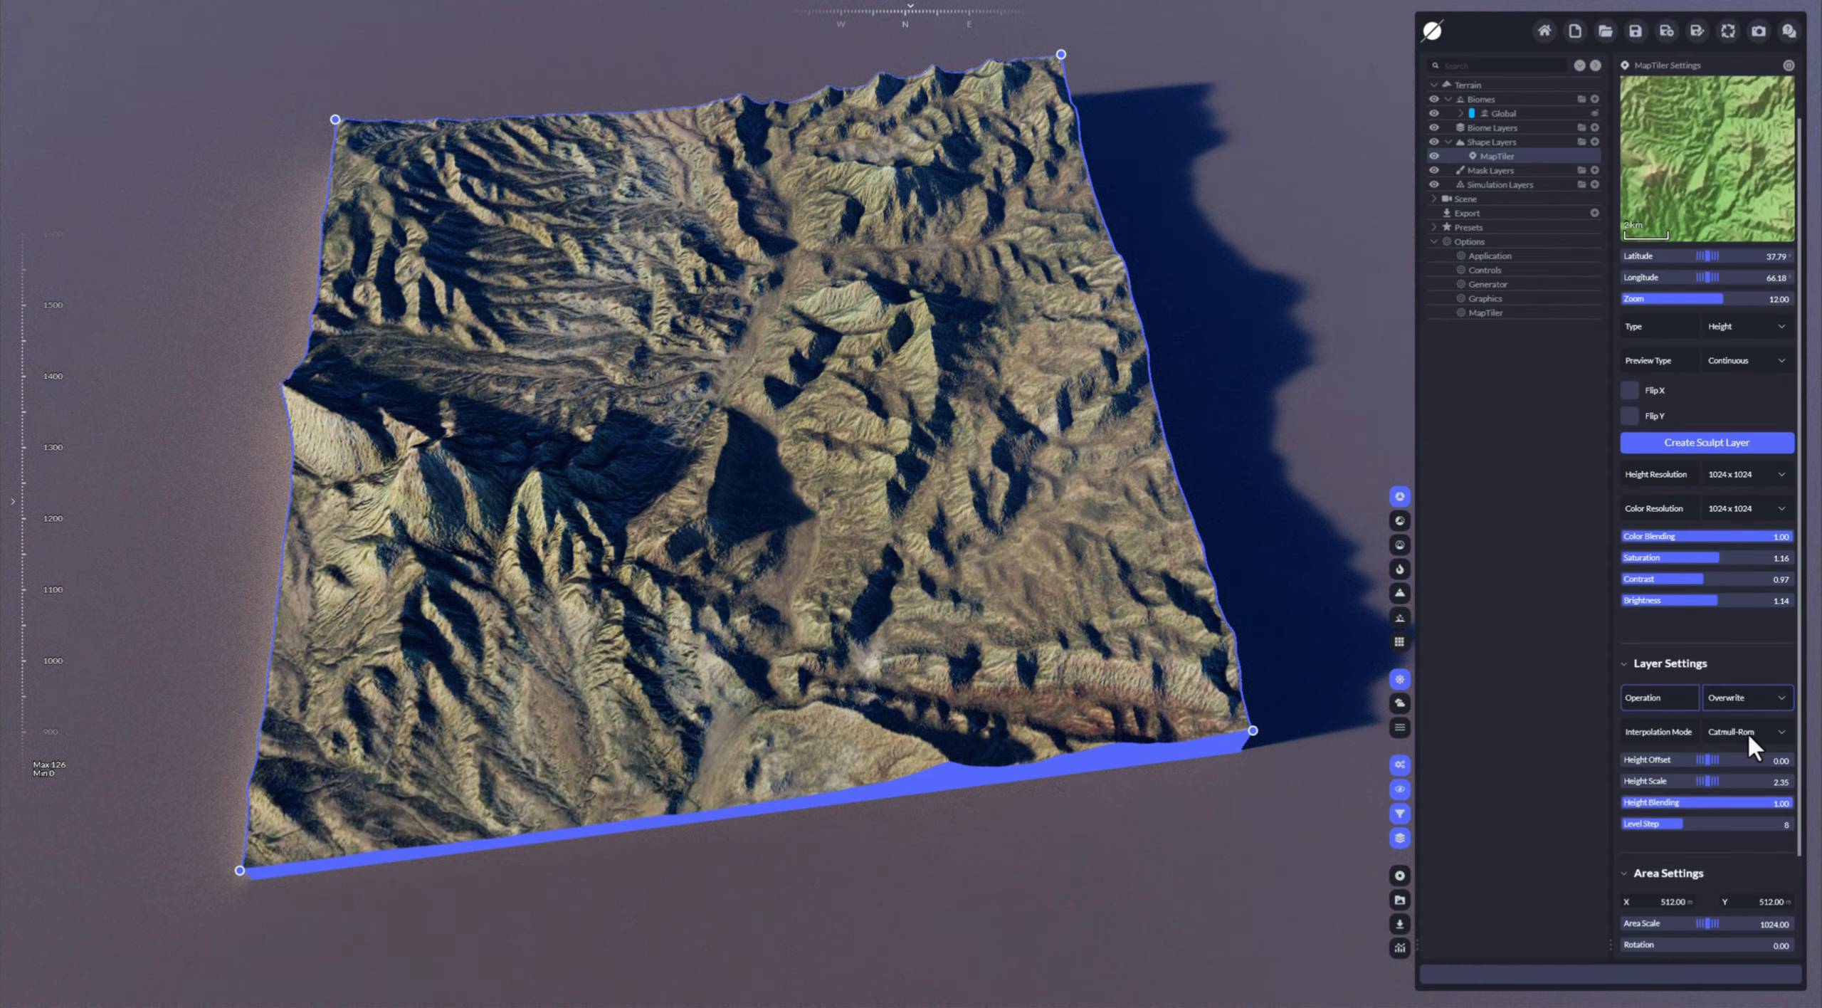
Step: Try level steps of 10 and 11 on the MapTiler layer and inspect the relief up close and from afar
drag(1742, 804, 1794, 803)
mouse_move(1014, 673)
right_down()
mouse_move(1031, 673)
mouse_move(1017, 676)
right_up()
key(w)
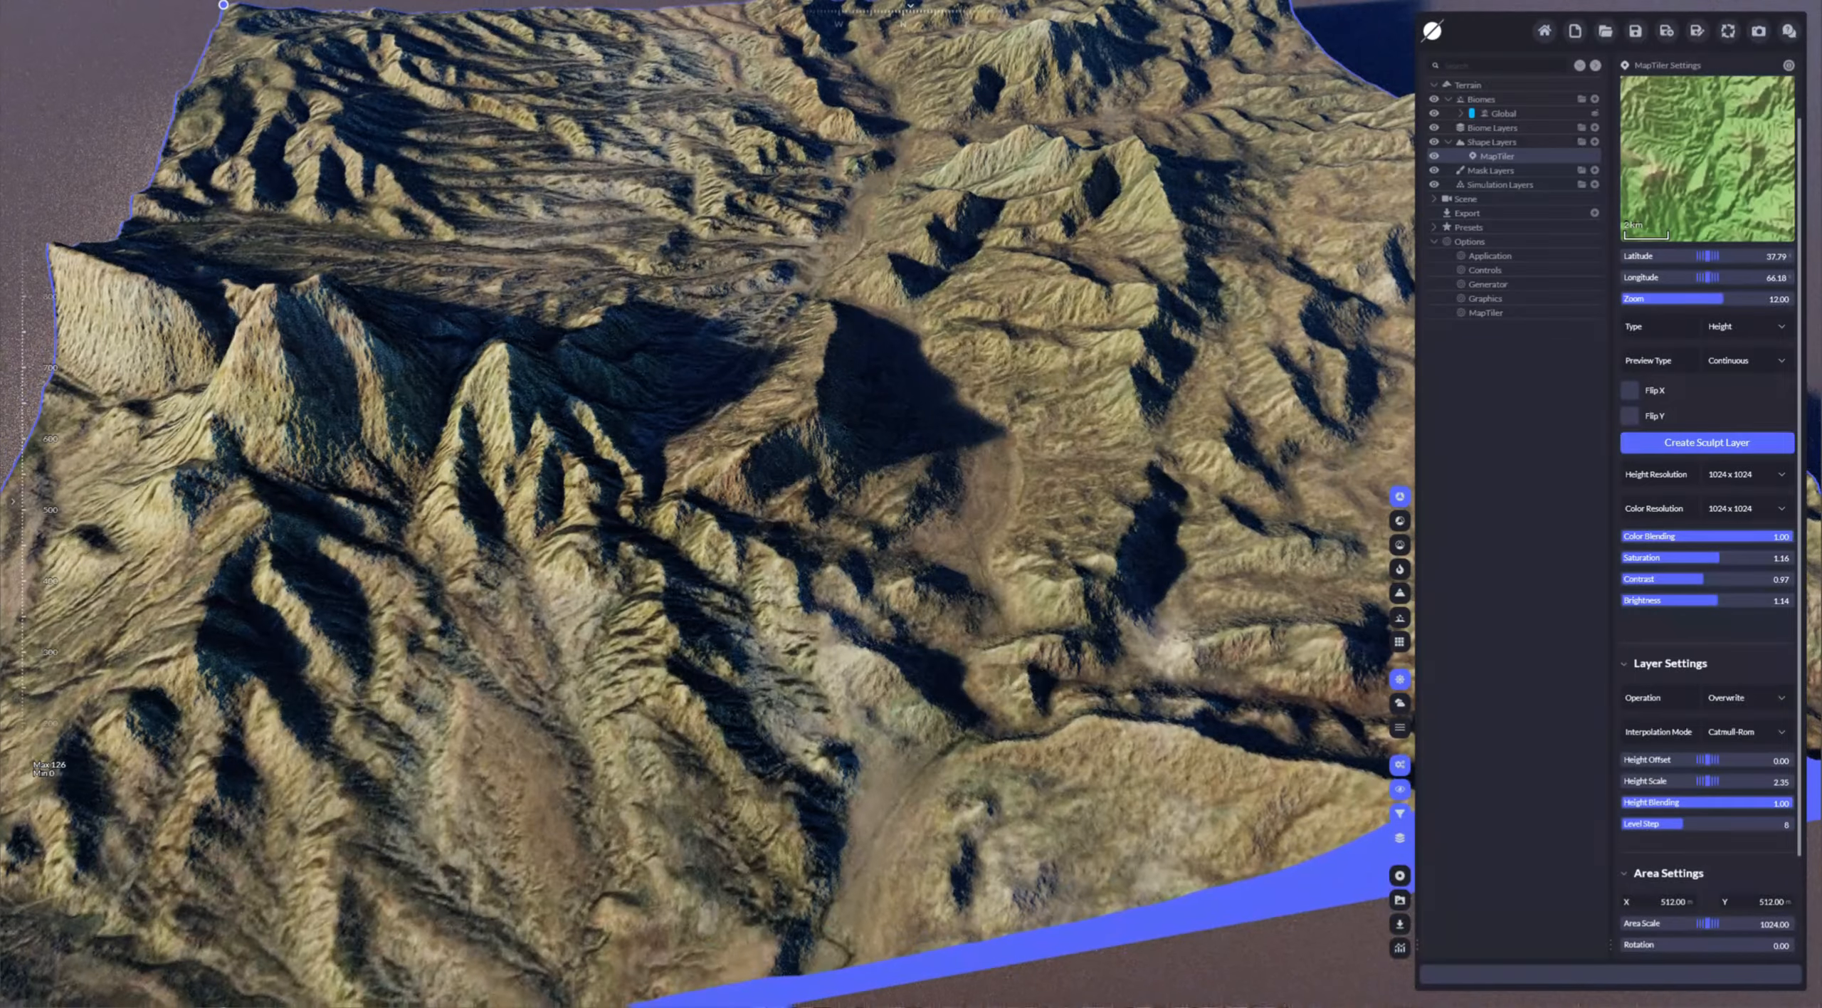
drag(1683, 825, 1701, 824)
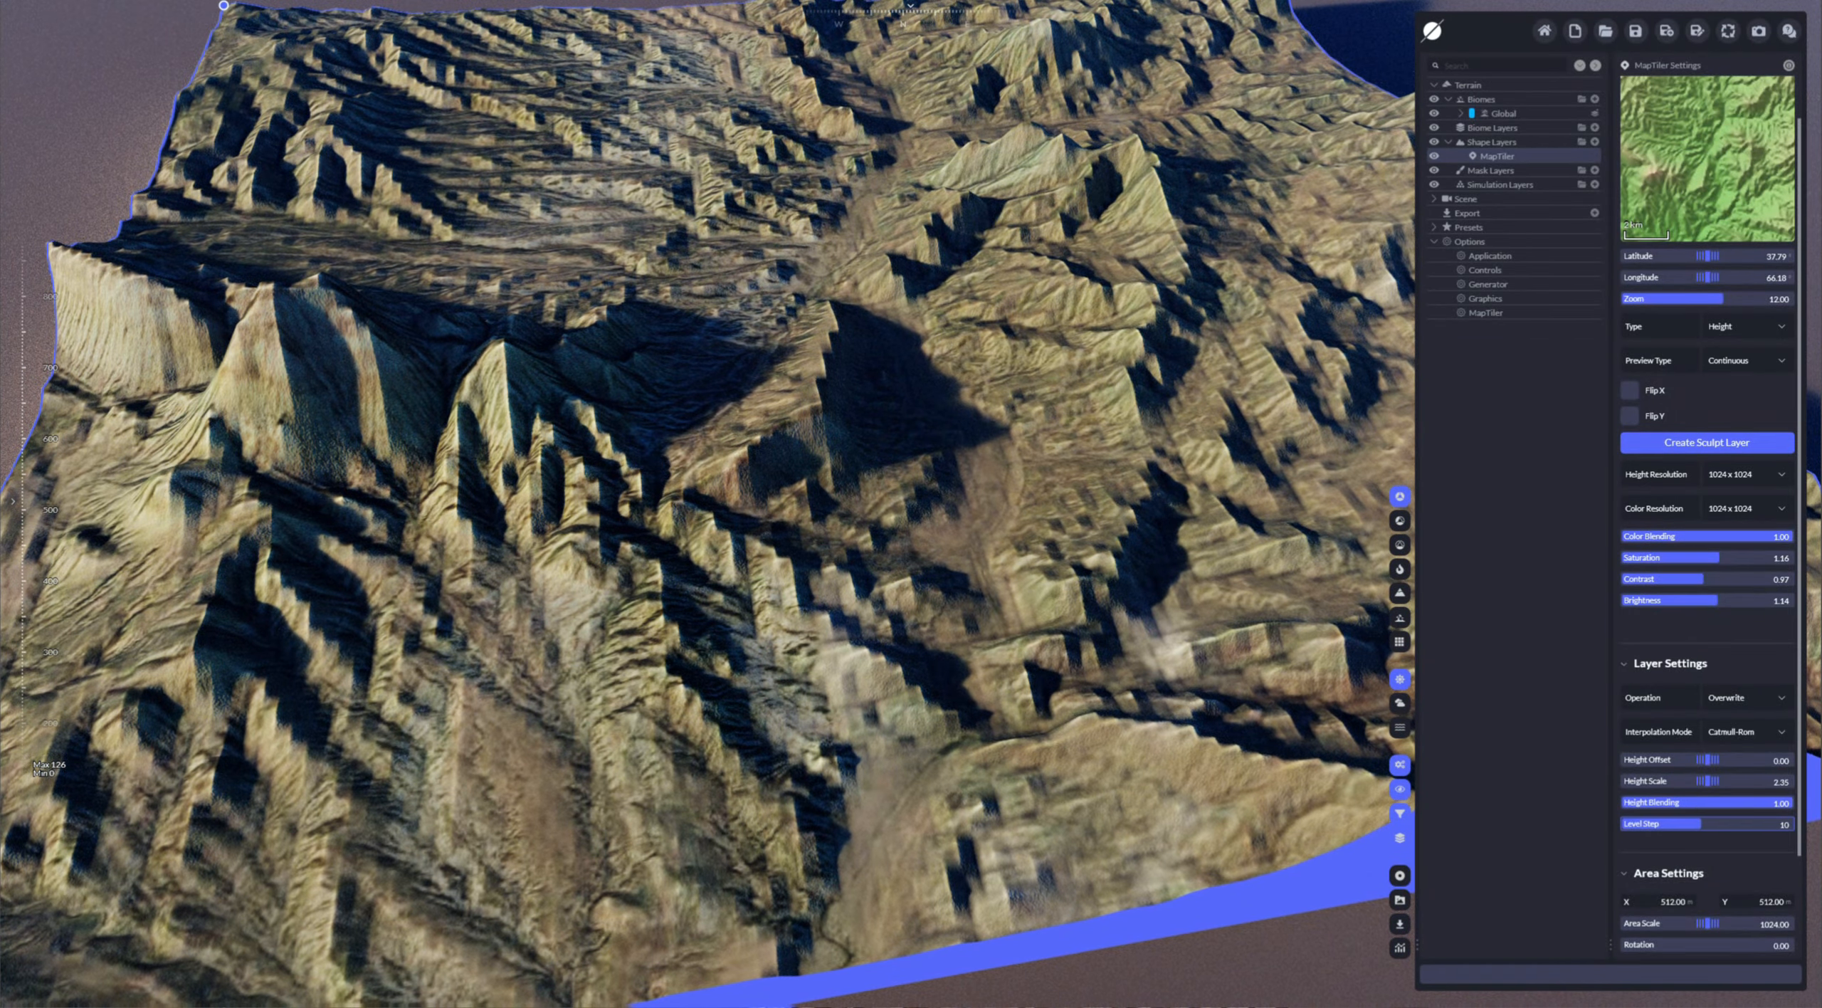
key(s)
right_drag(1185, 570, 1202, 602)
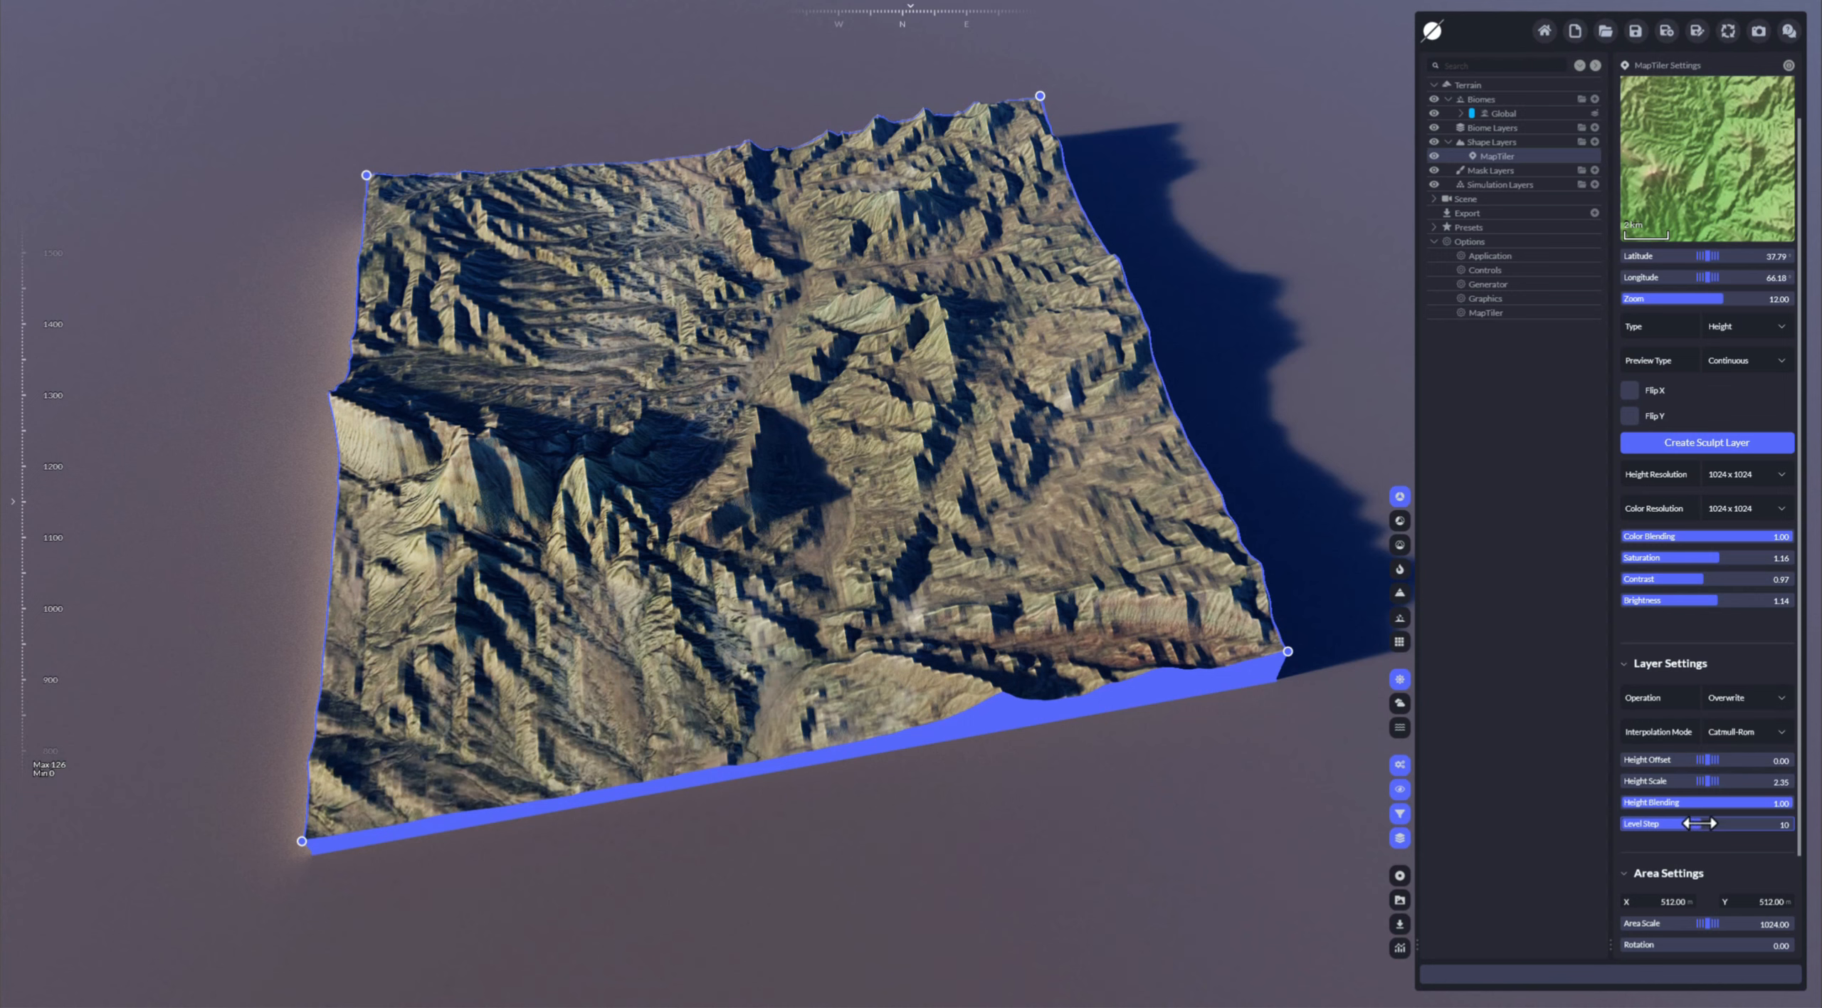
drag(1707, 822, 1715, 822)
Step: Check the terrain's precision setting, then try Nearest interpolation on the MapTiler layer and restore Catmull-Rom
click(1499, 84)
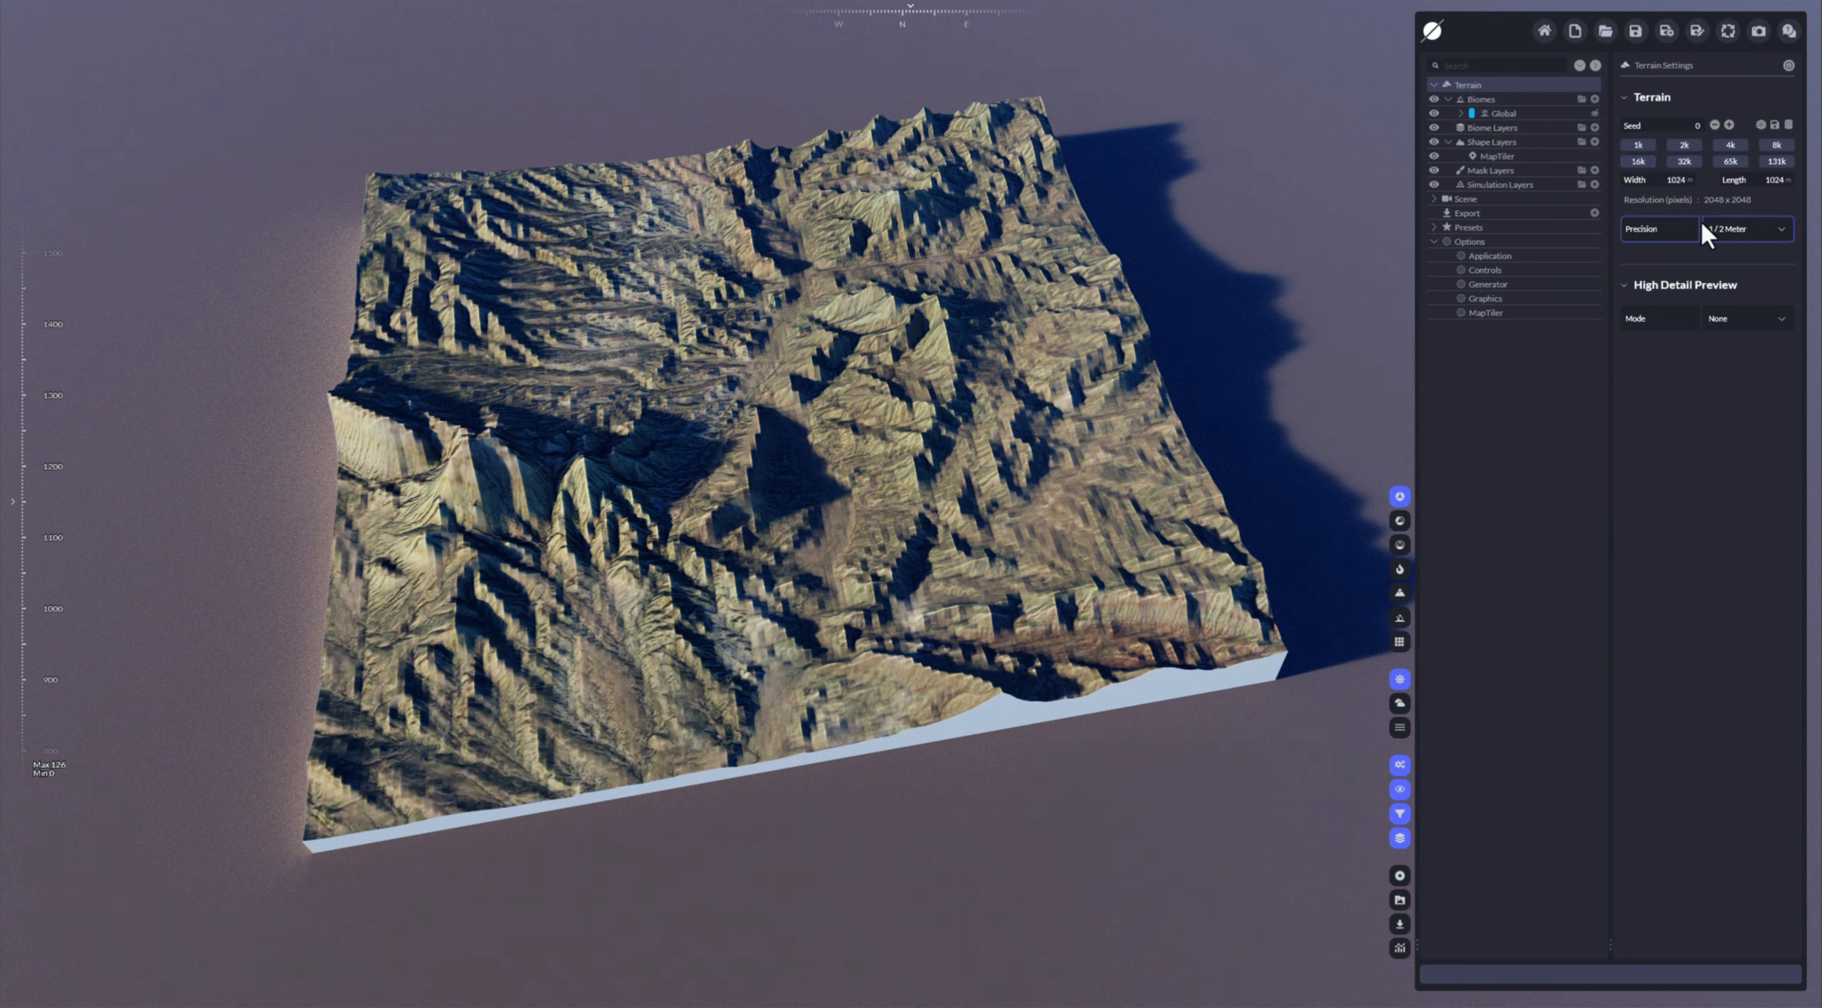
click(1500, 155)
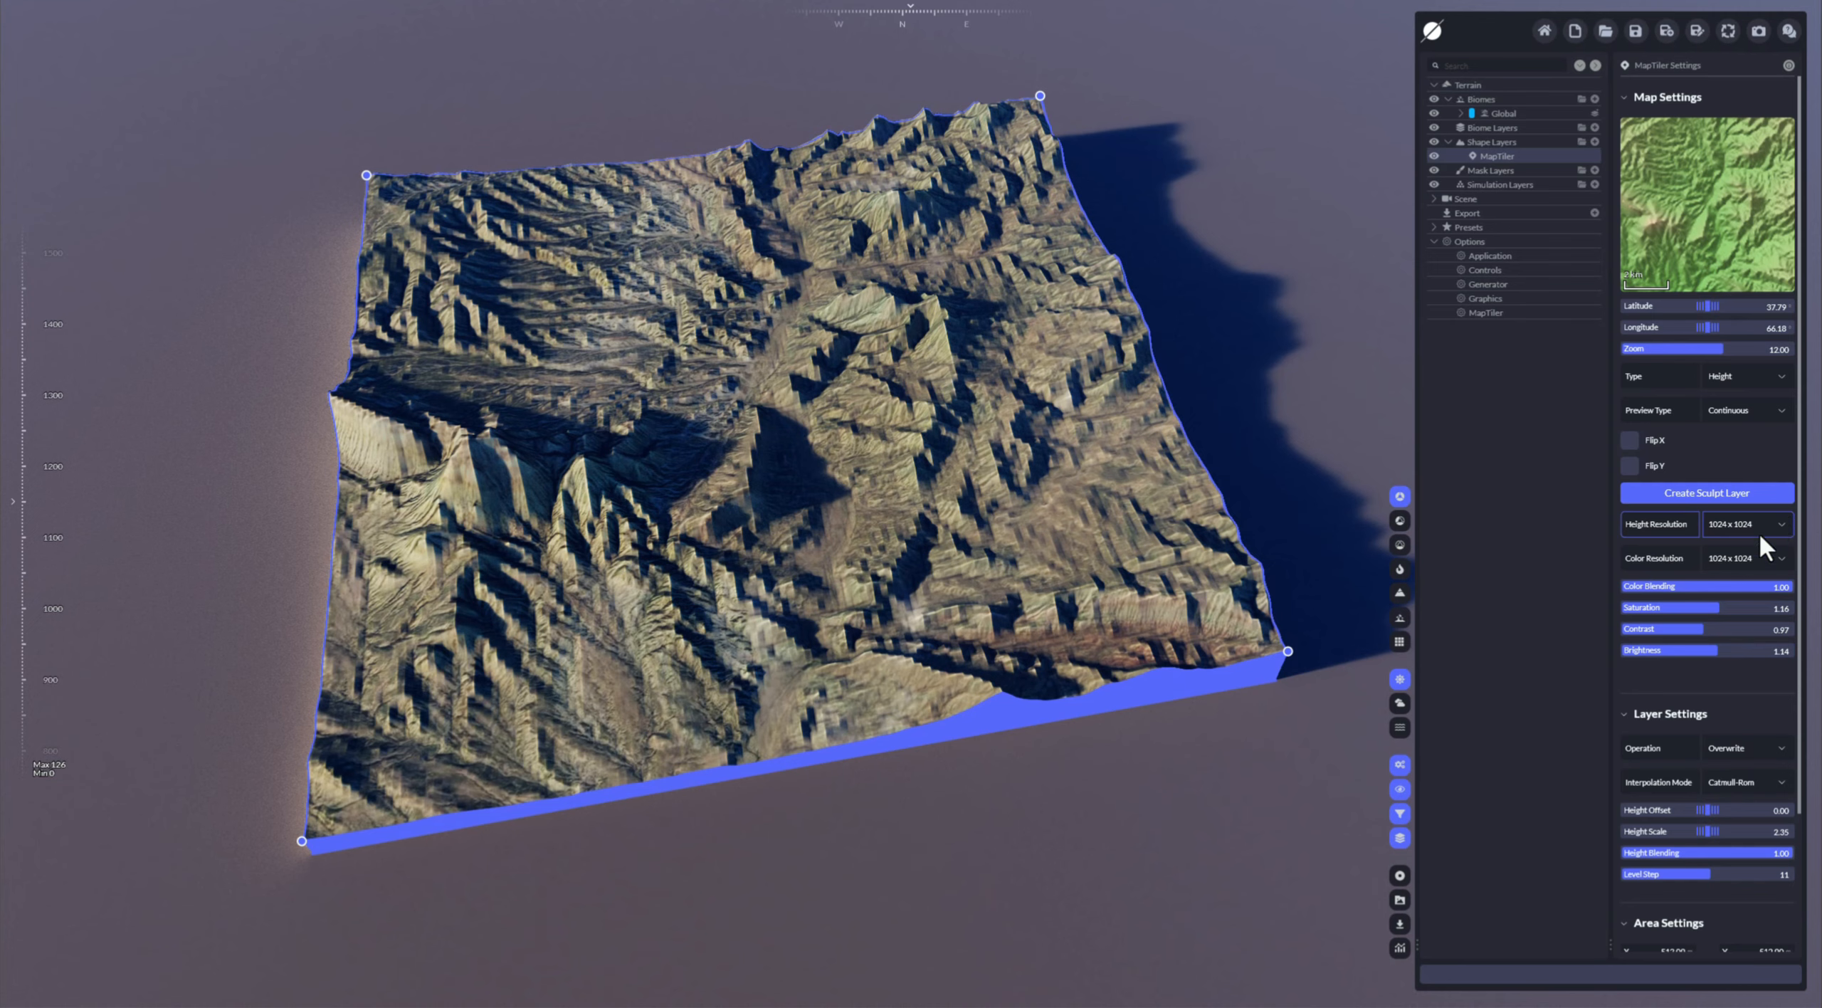
click(1759, 800)
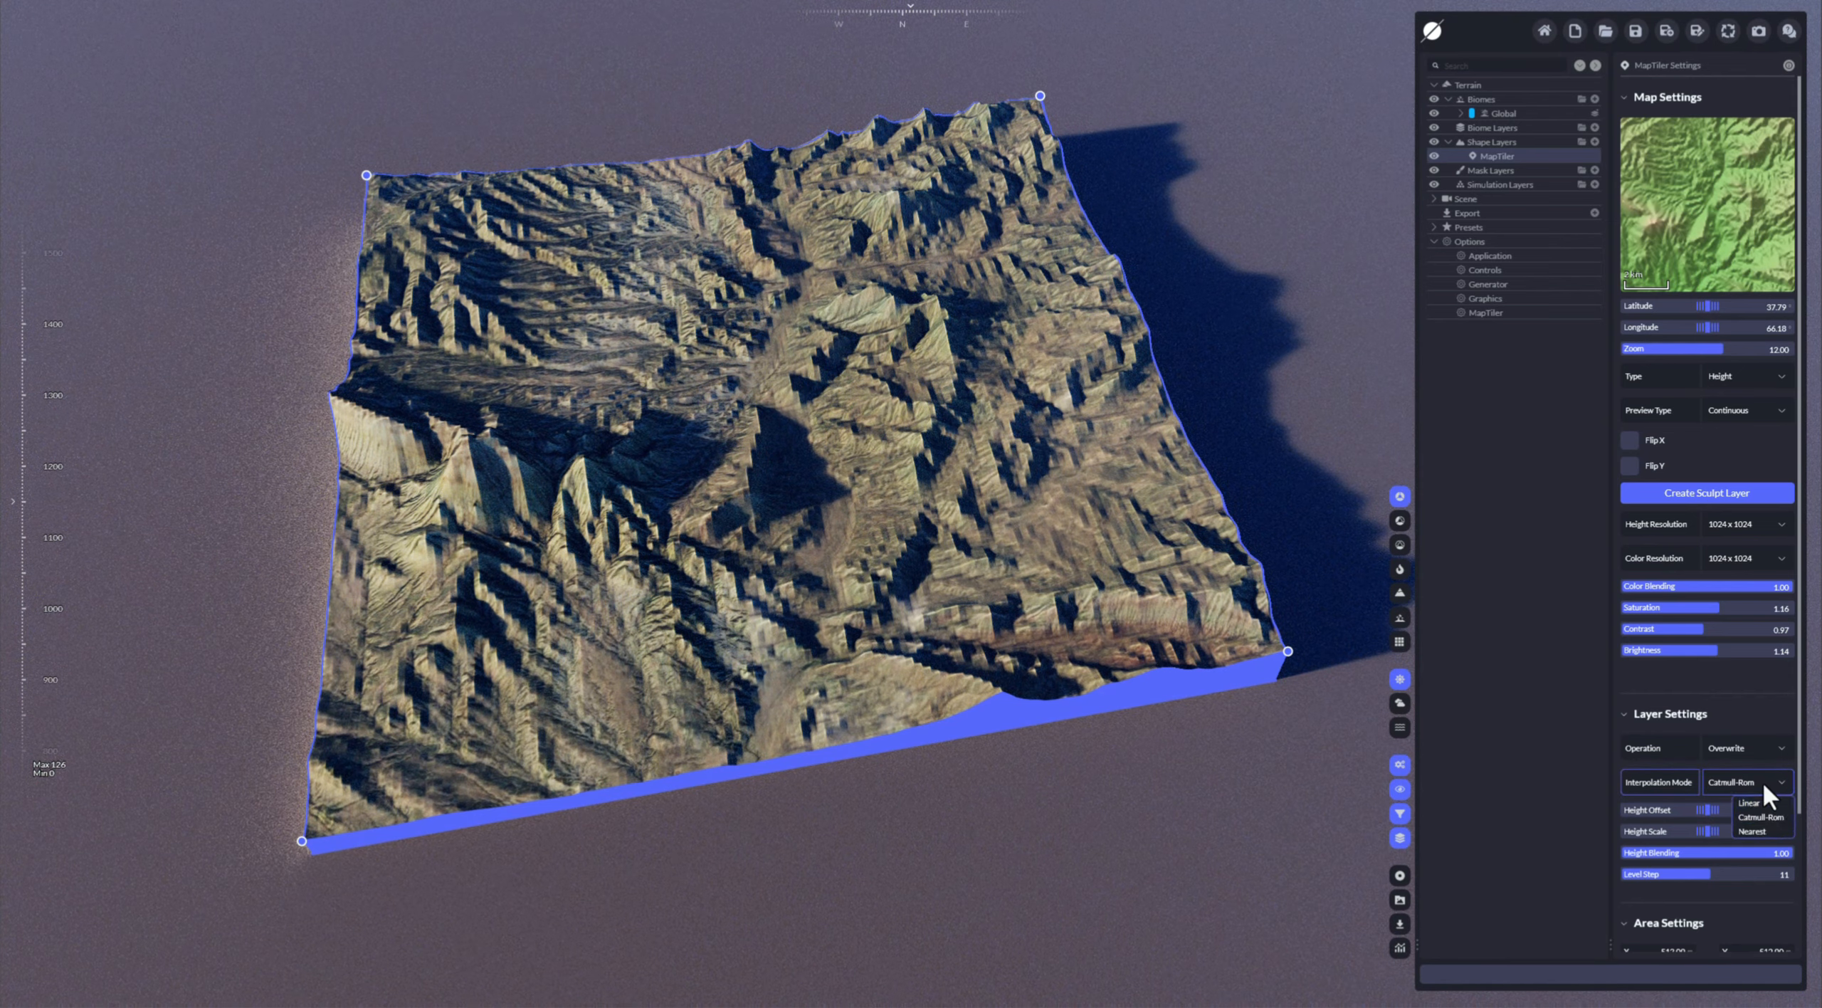
click(1760, 831)
click(1757, 783)
click(1757, 815)
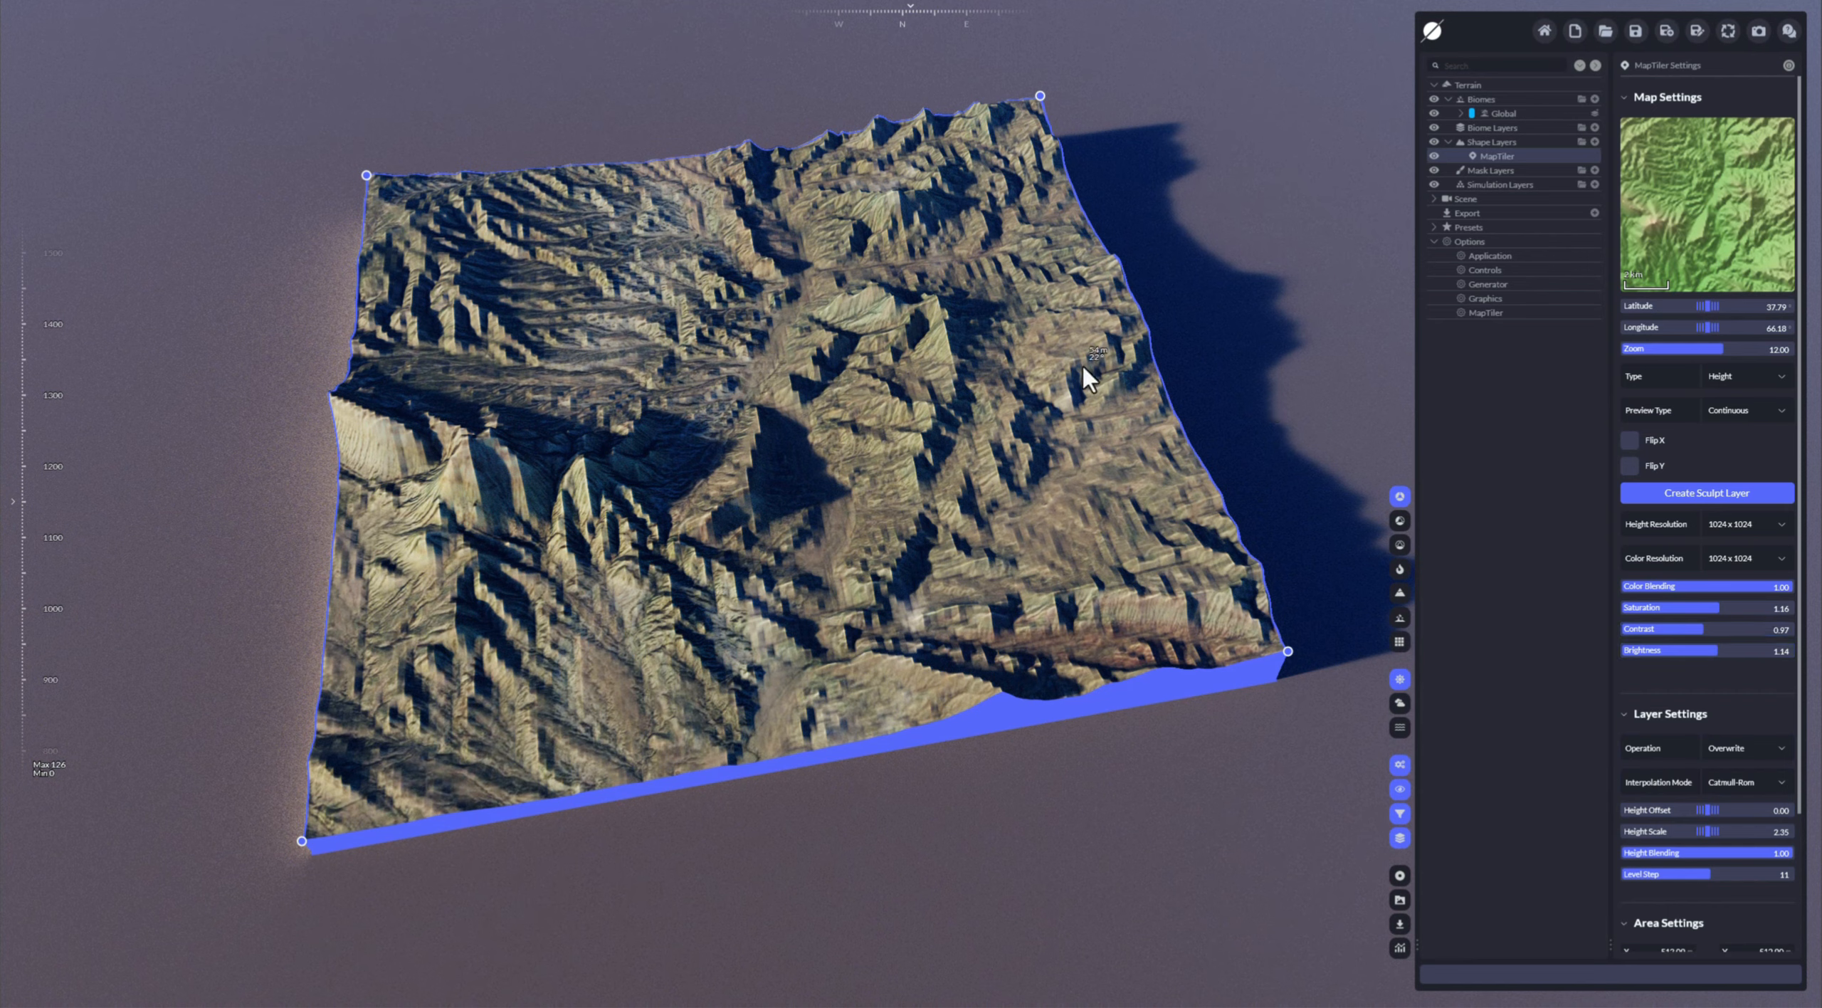
Step: Set the MapTiler layer's level step to 6 and inspect the resulting terrain
mouse_move(1729, 874)
mouse_down()
mouse_move(1692, 874)
mouse_move(1718, 875)
mouse_up()
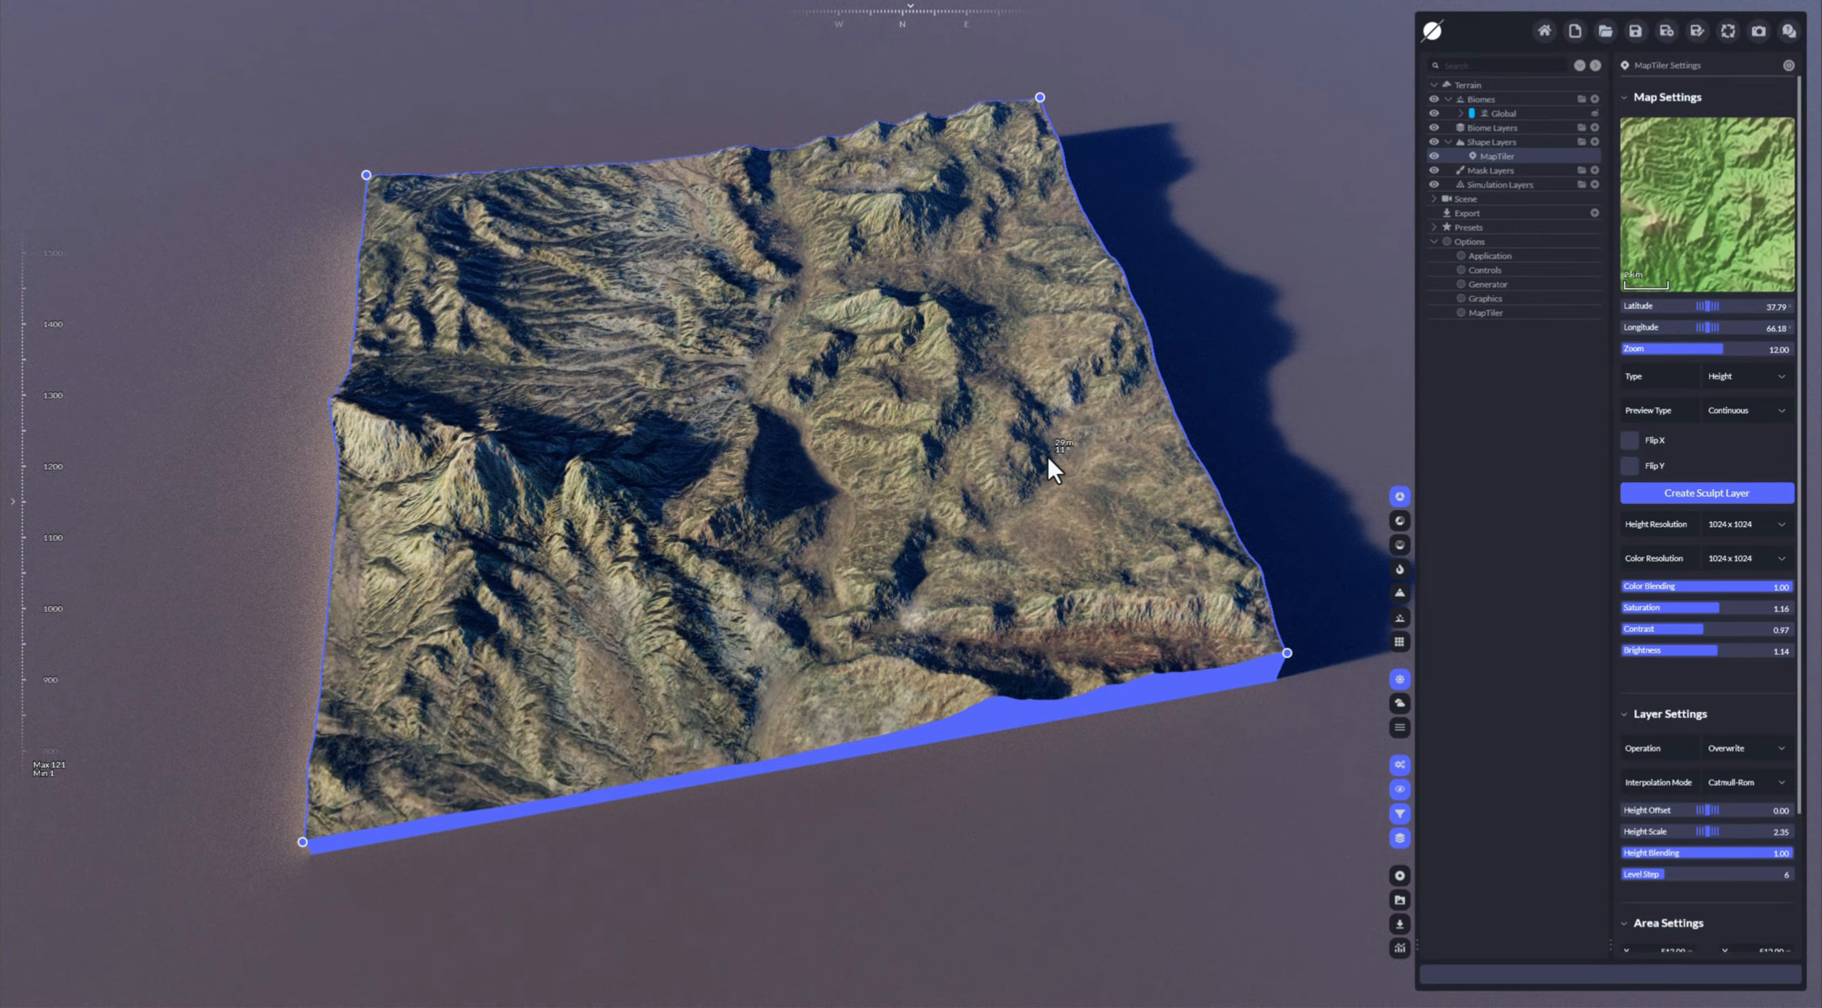
key(w)
right_drag(1017, 503, 980, 500)
key(s)
key(w)
key(s)
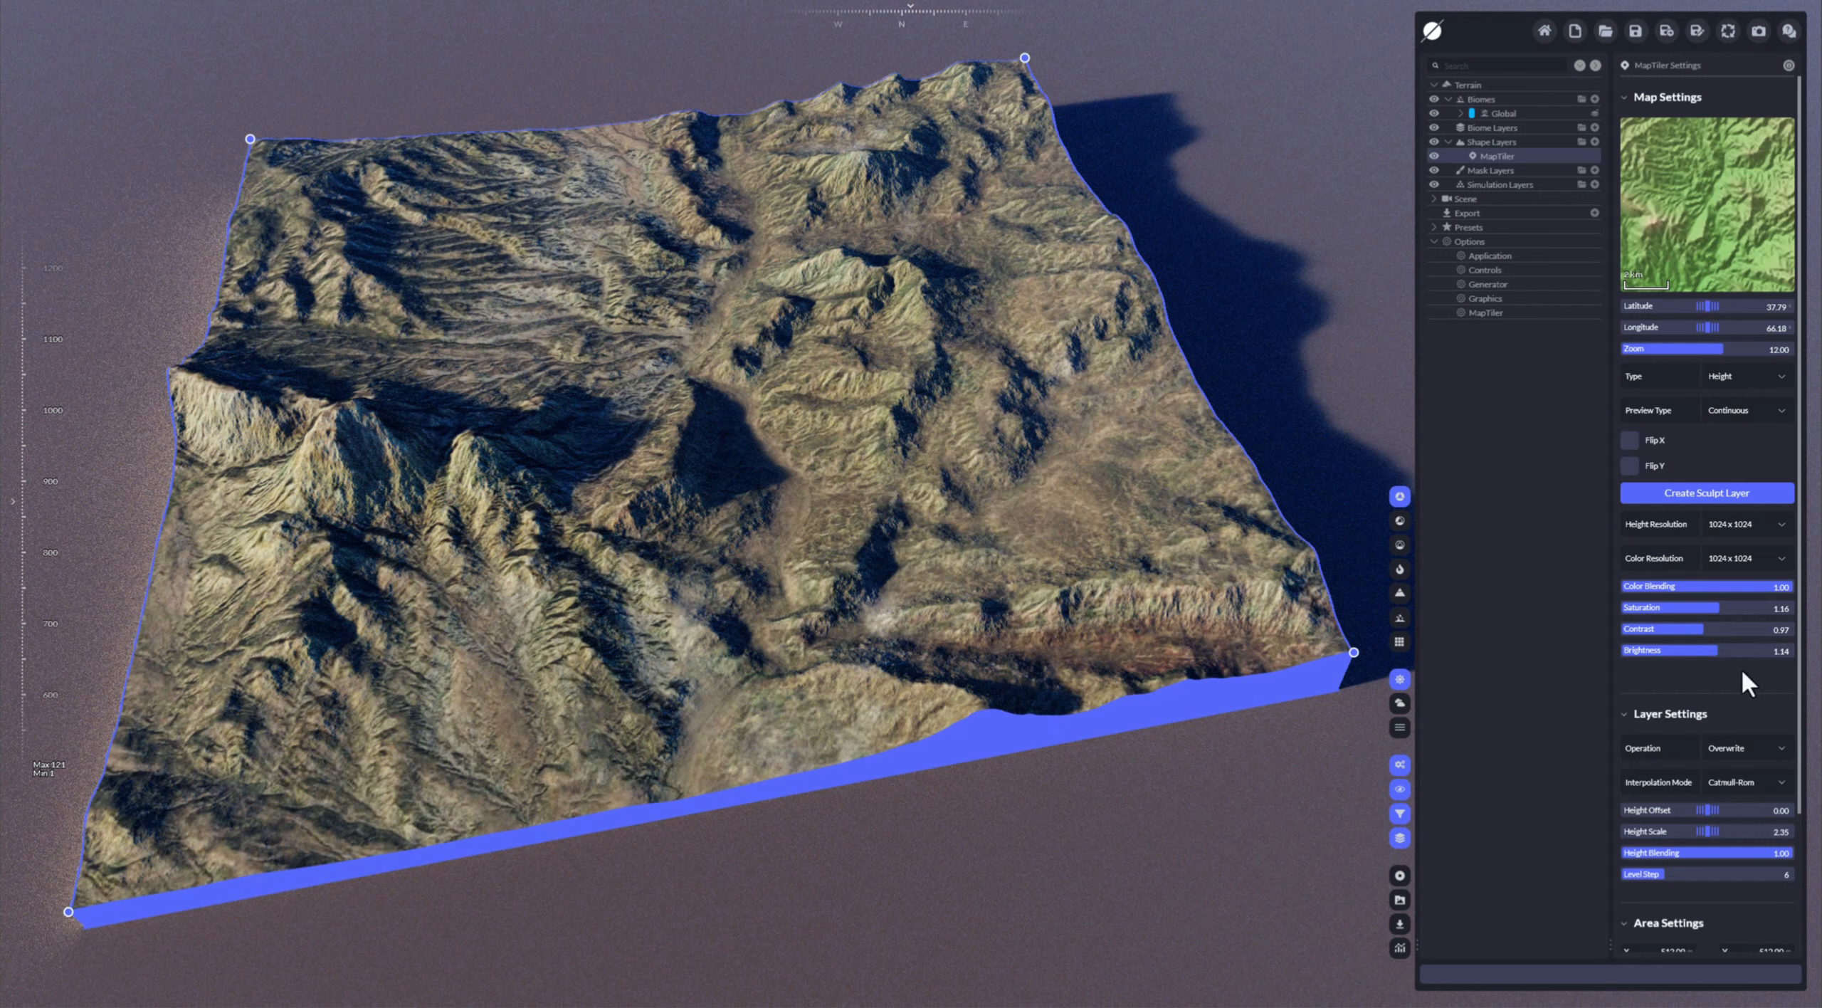
Step: Add an Advanced Erosion Wide Flows filter to the Global biome and inspect the peaks in Shape Design Mode
click(1460, 112)
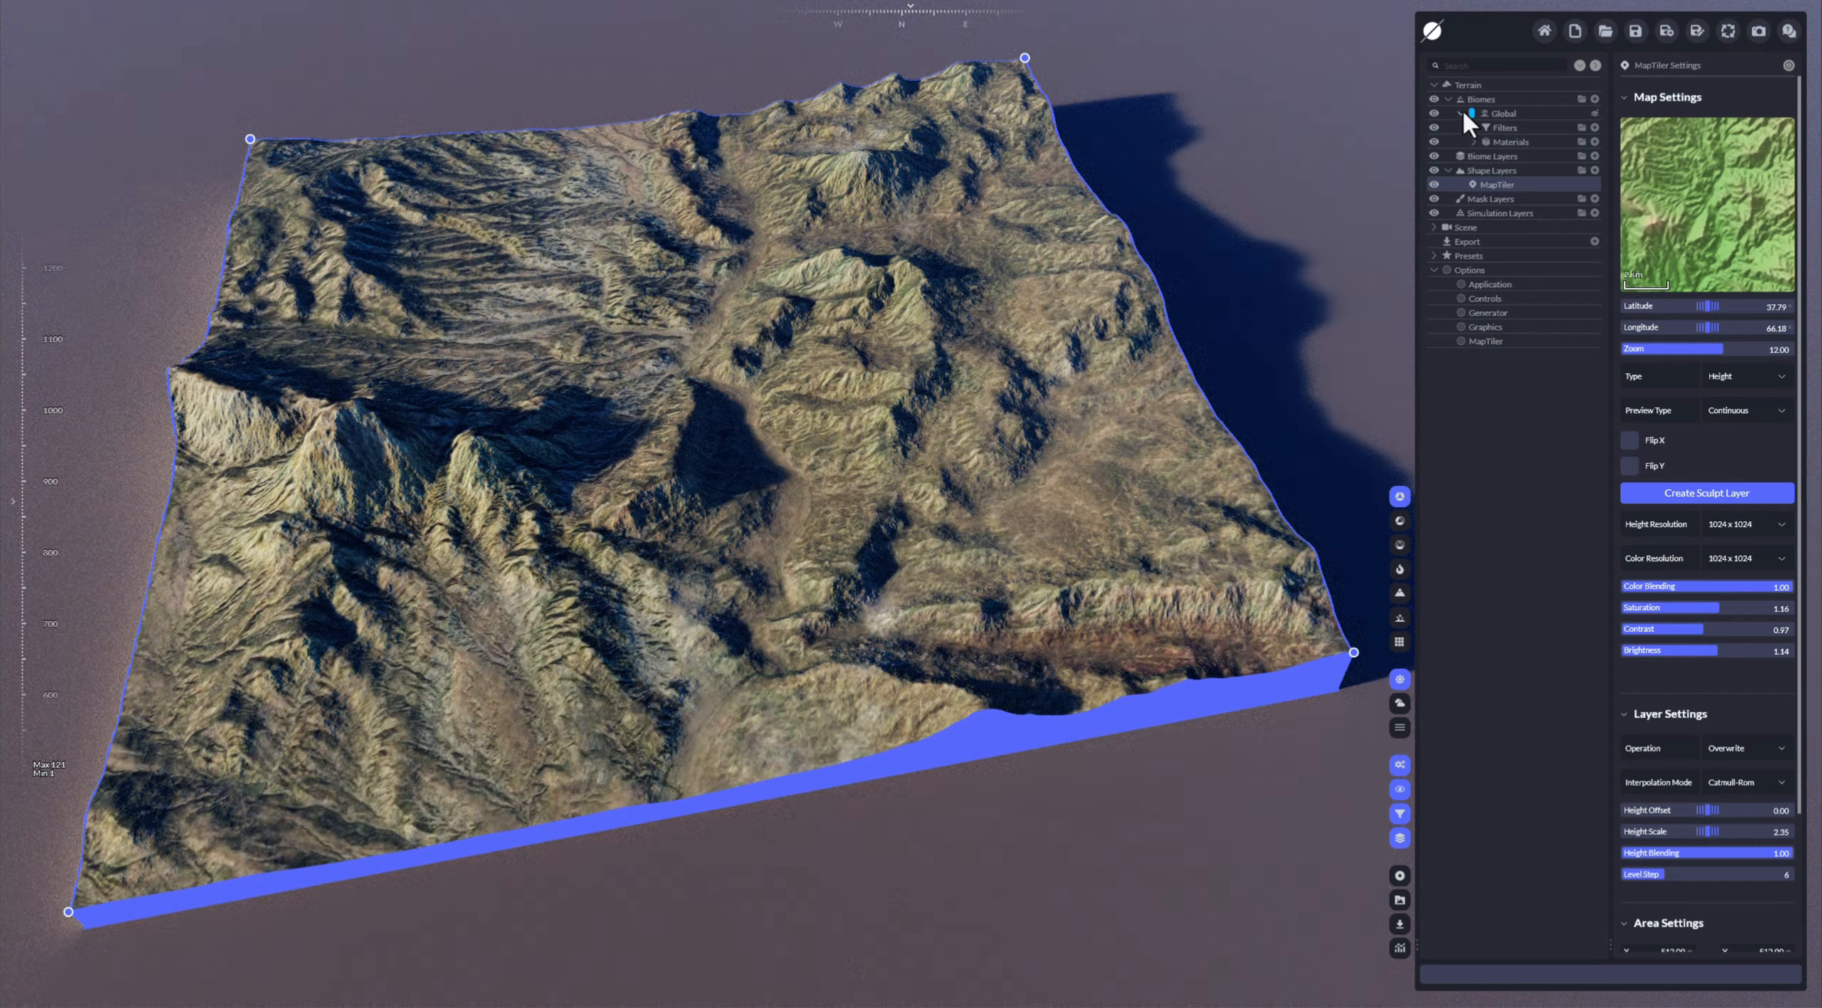
click(1594, 128)
mouse_move(1448, 238)
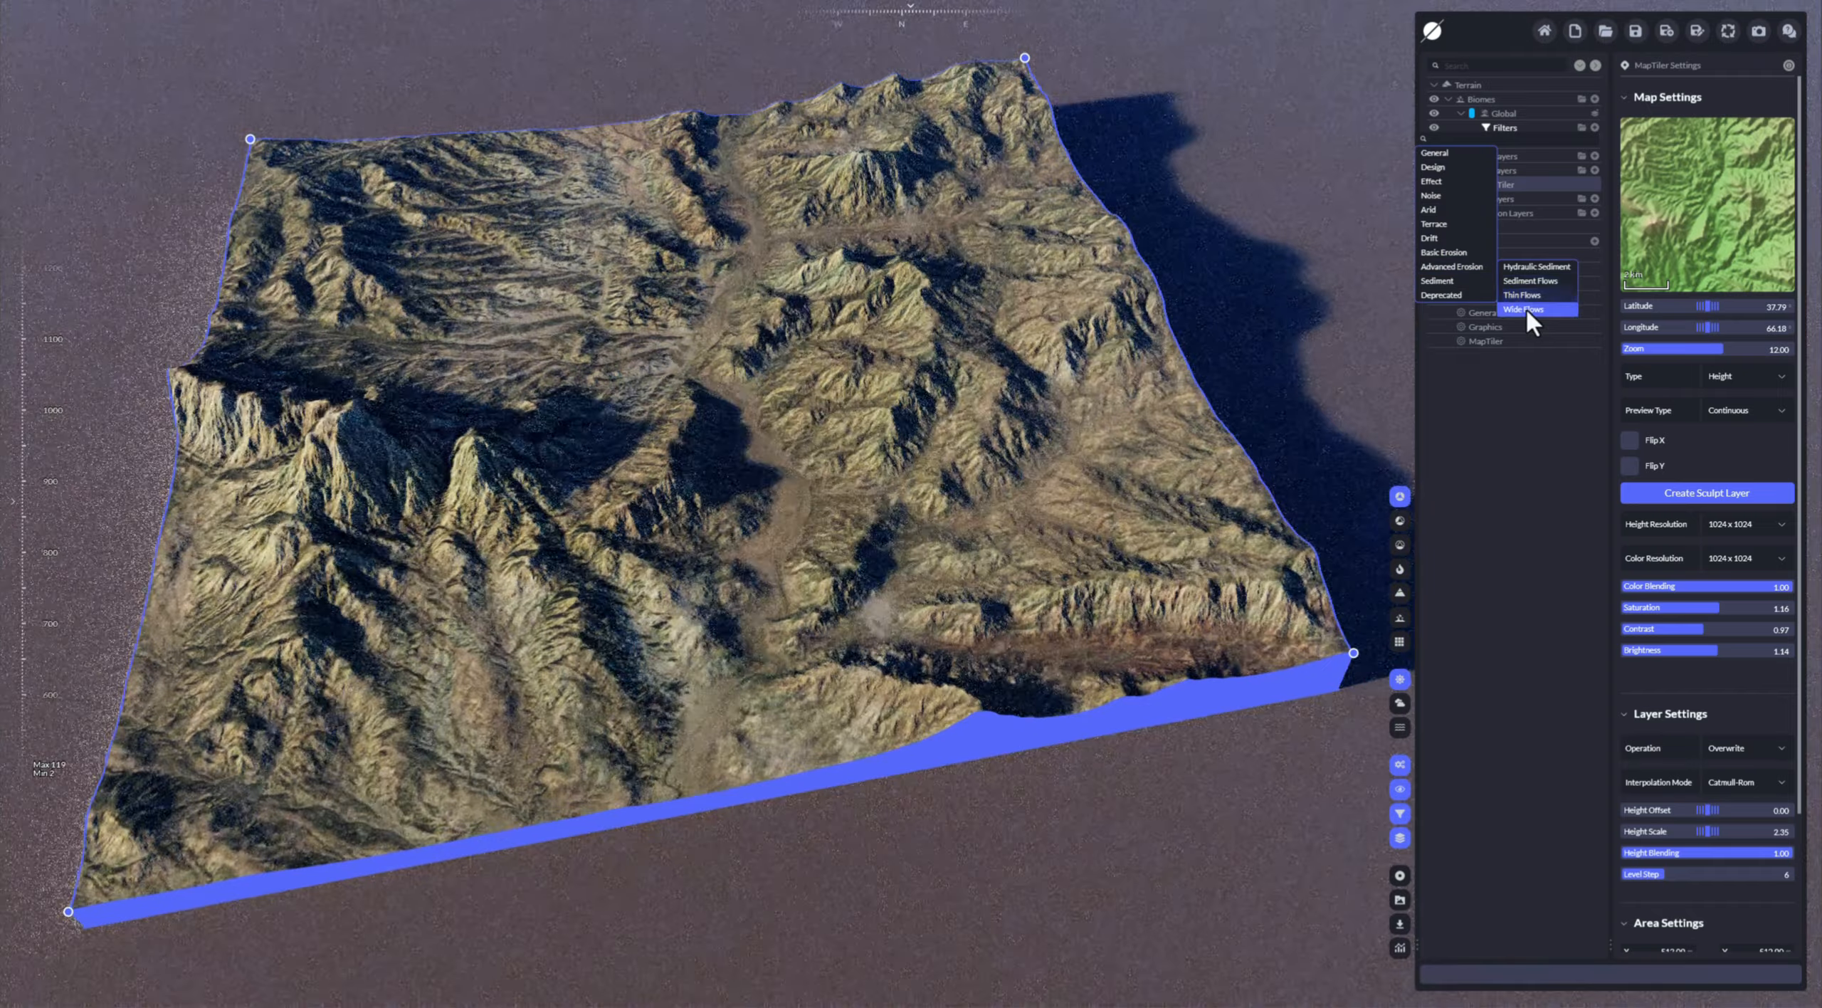
click(1526, 311)
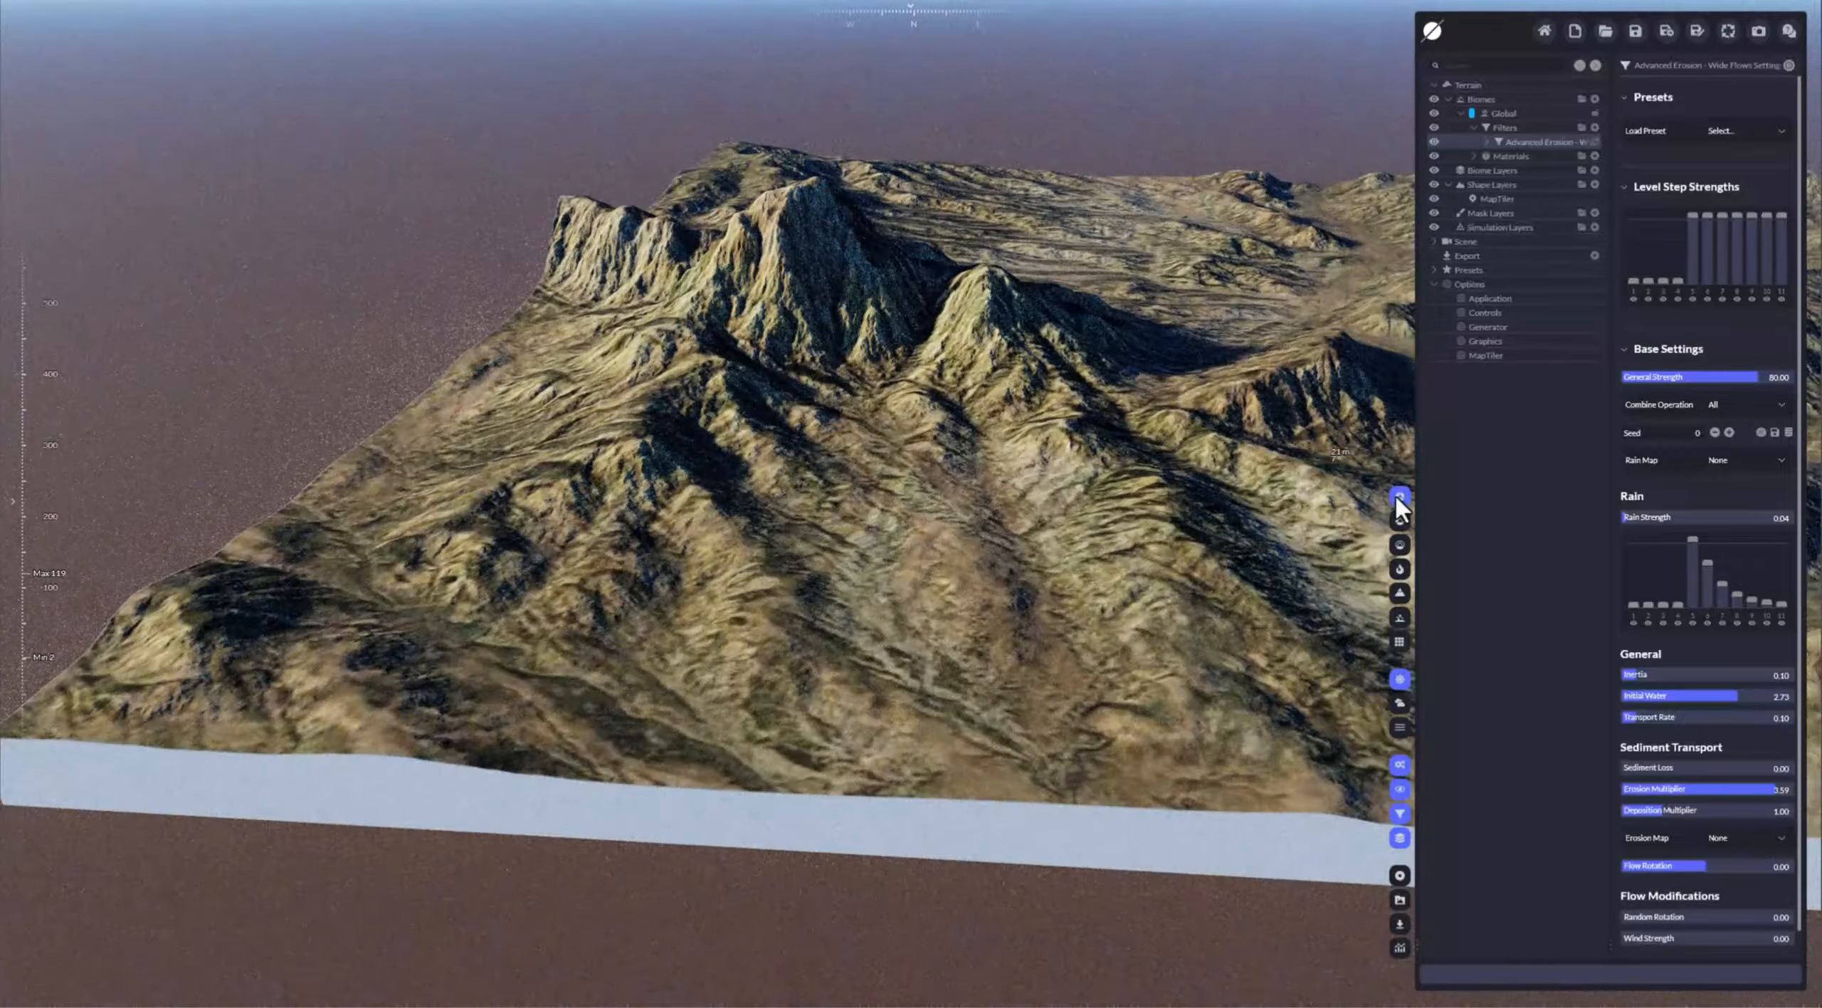
click(1401, 546)
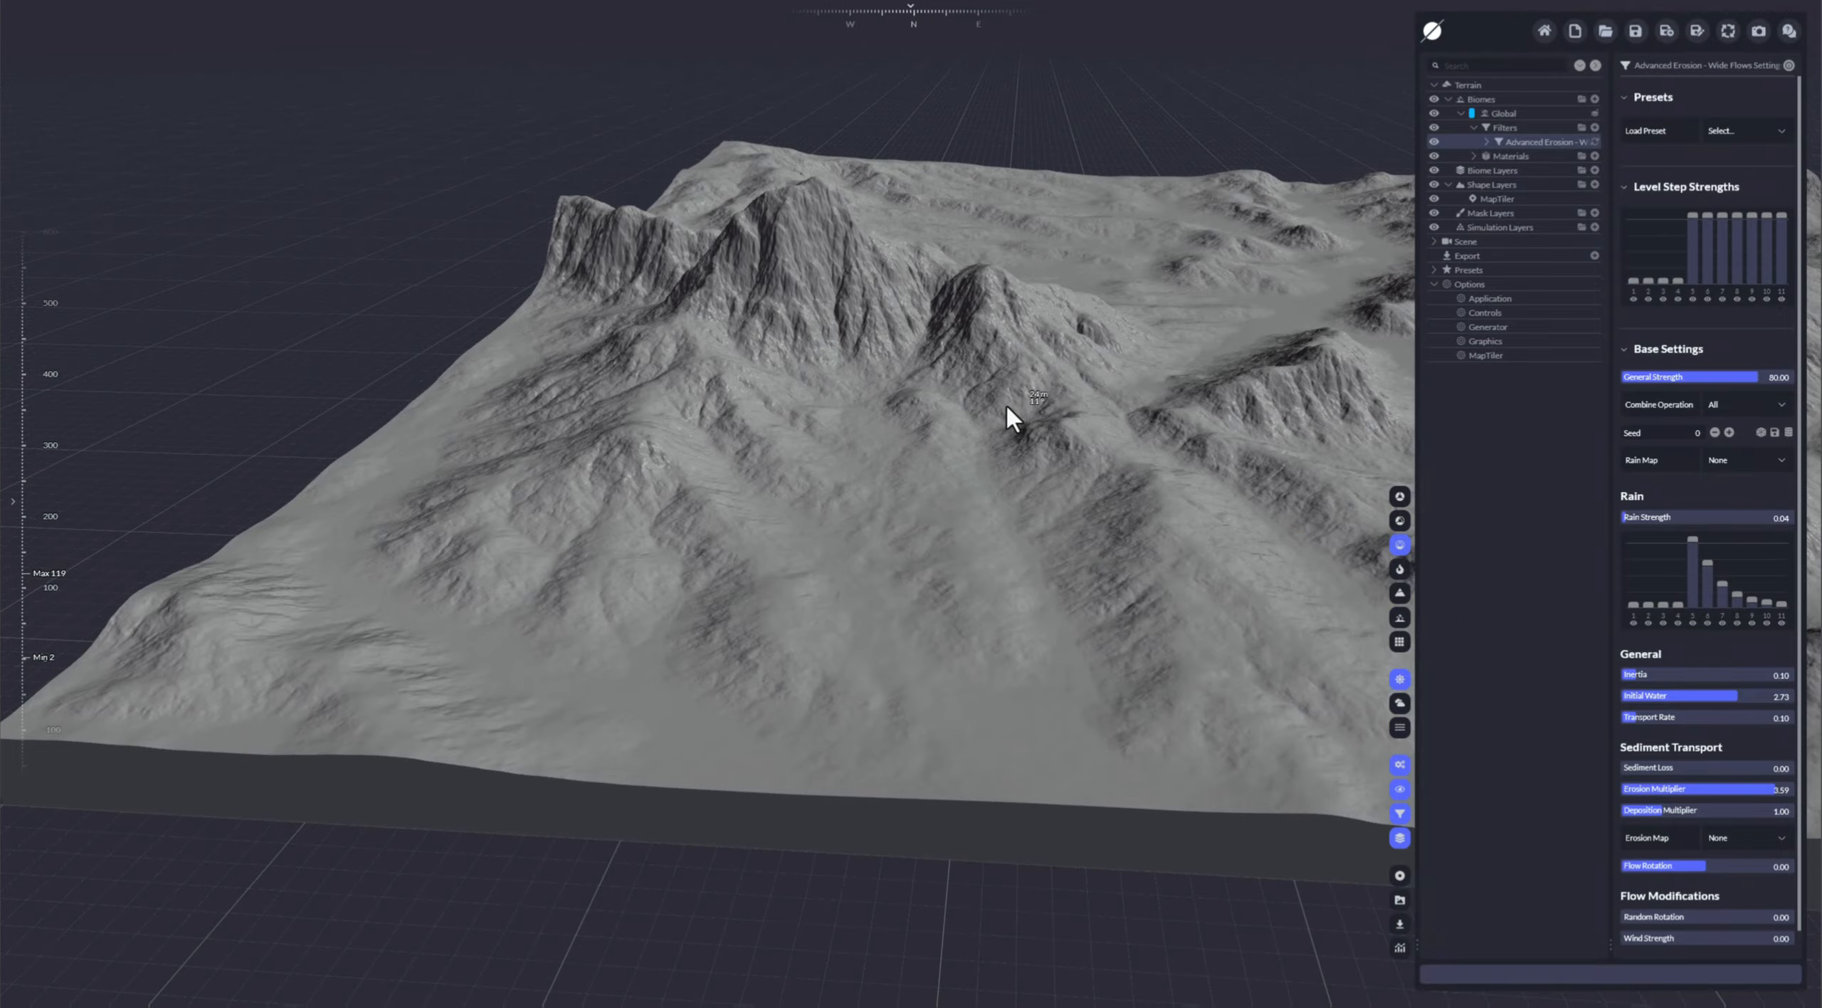
mouse_move(1005, 405)
right_down()
mouse_move(1005, 384)
mouse_move(1014, 478)
right_up()
key(s)
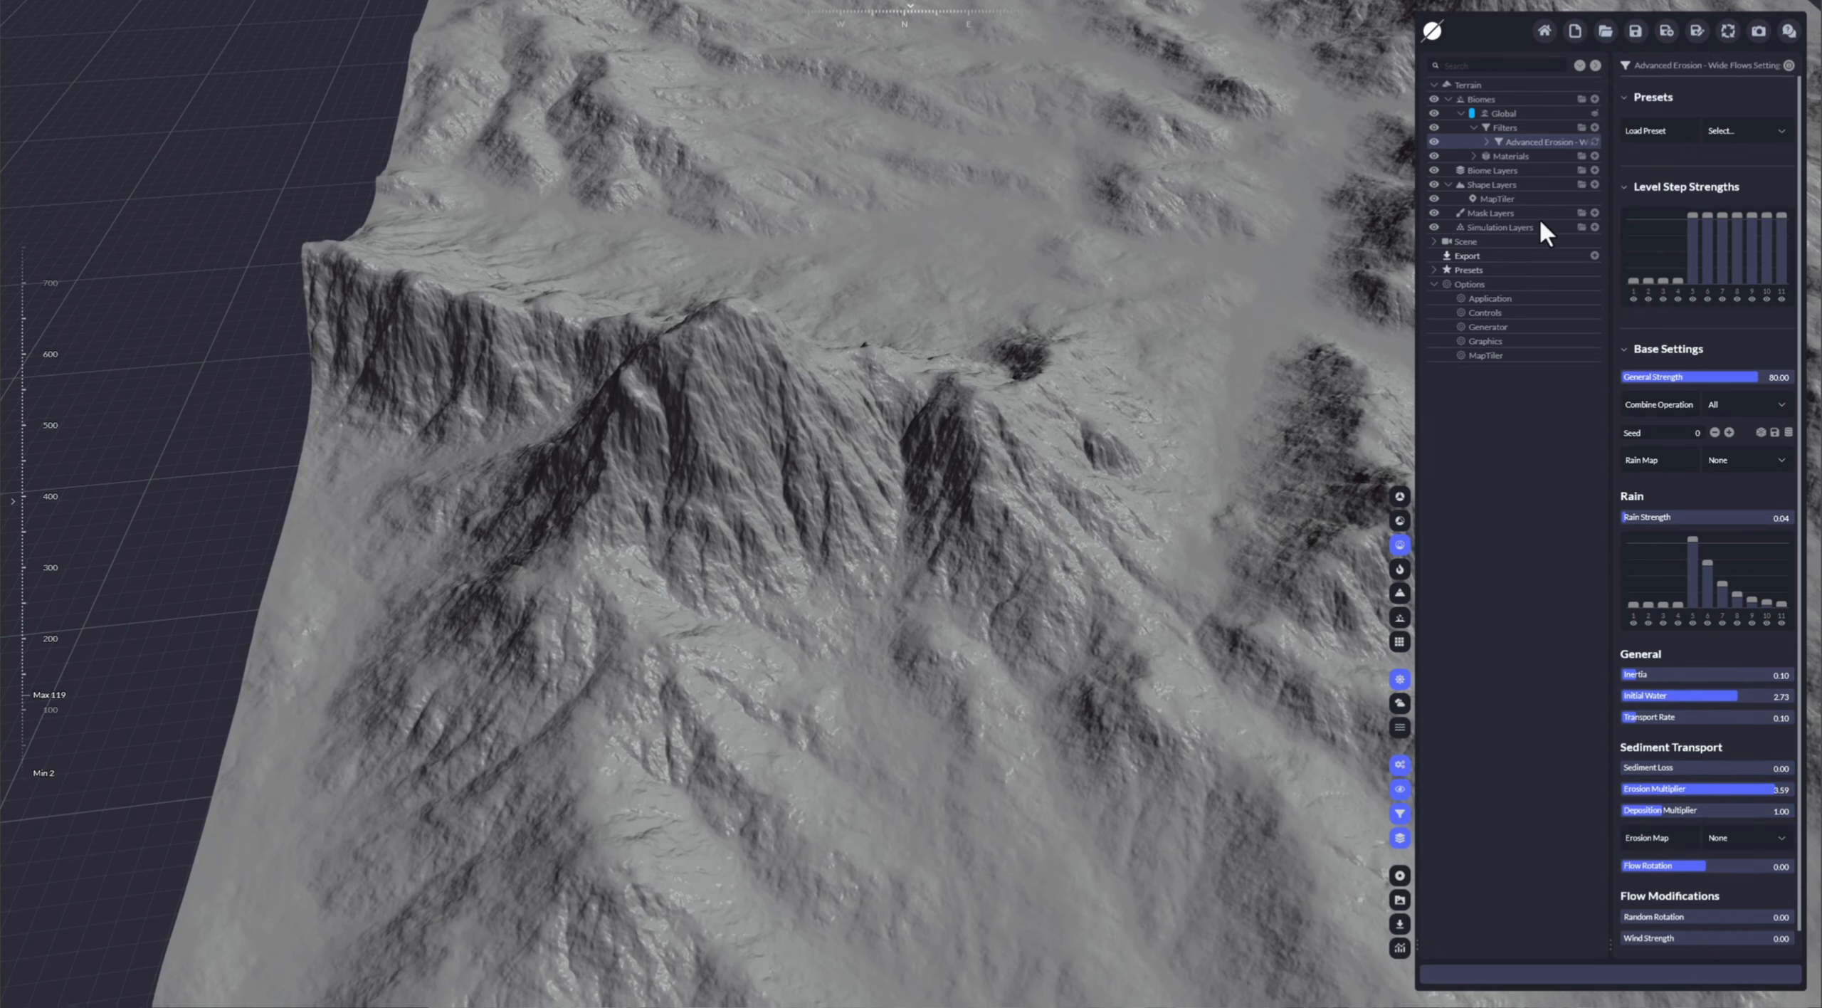
Step: Reopen the MapTiler layer's settings and check its level step
click(1530, 199)
scroll(1736, 698, down, 5)
mouse_move(1666, 712)
mouse_down()
mouse_move(1700, 712)
mouse_move(1664, 713)
mouse_up()
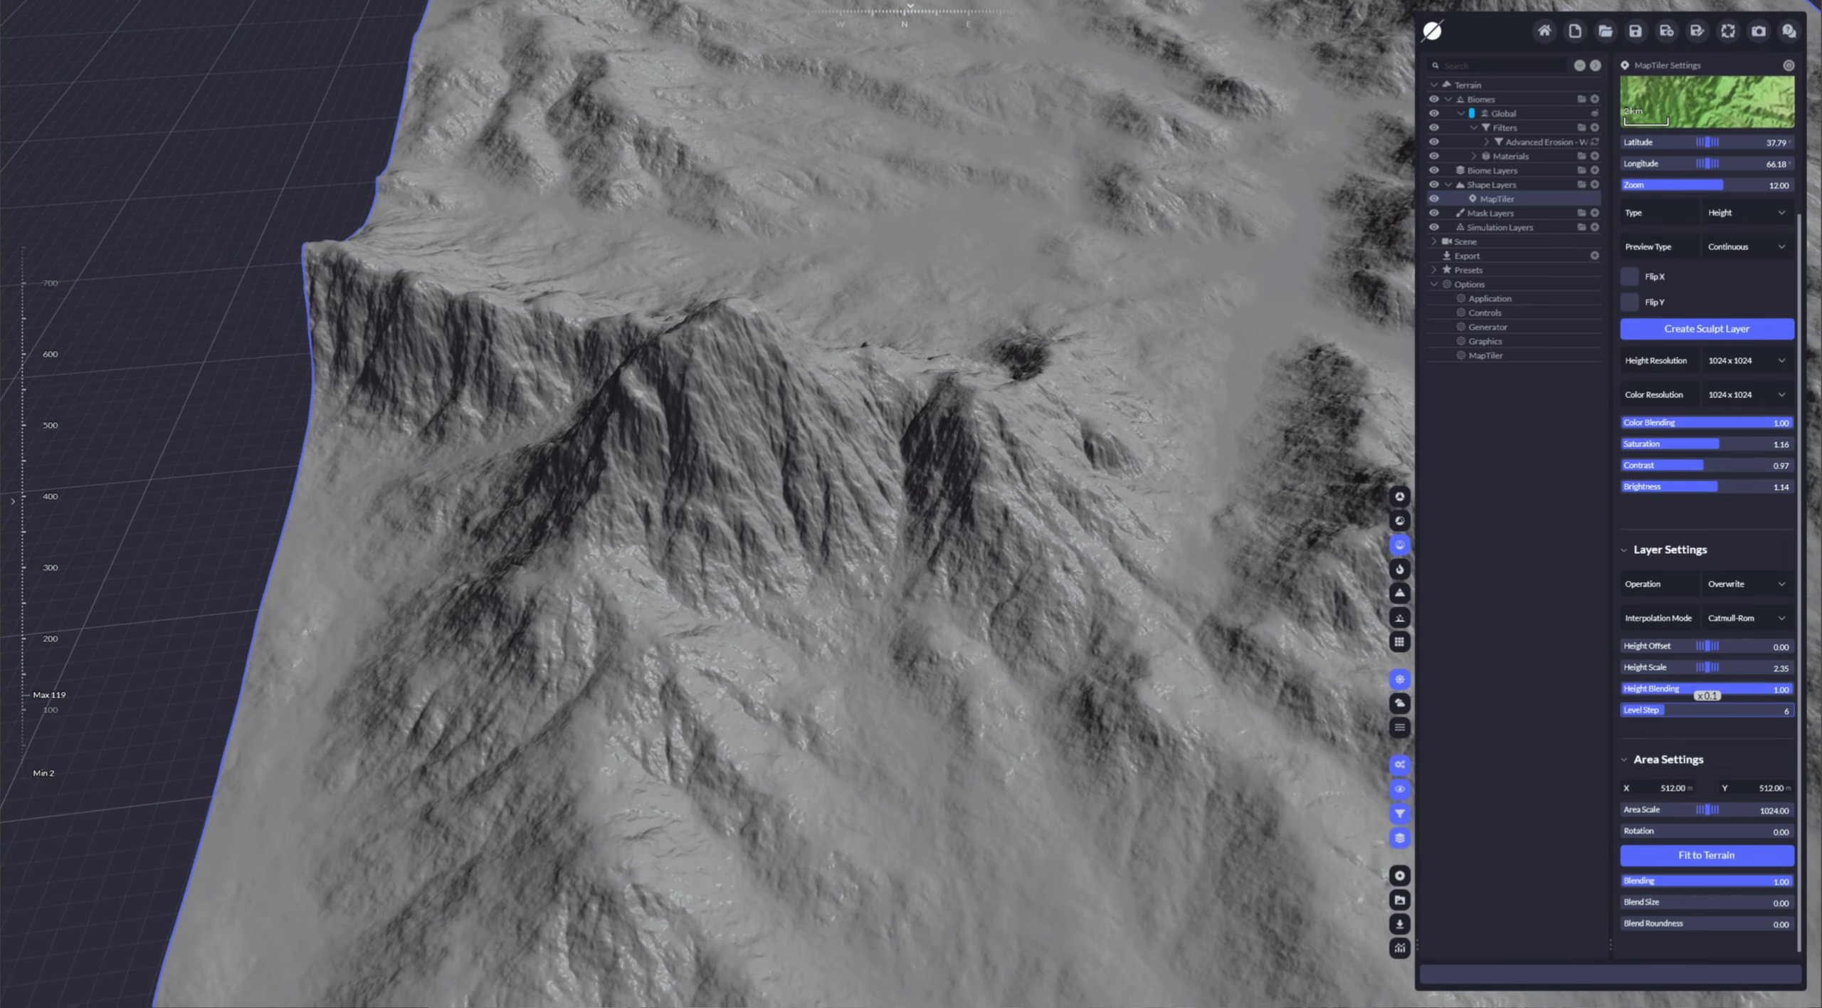
click(1595, 128)
mouse_move(1436, 240)
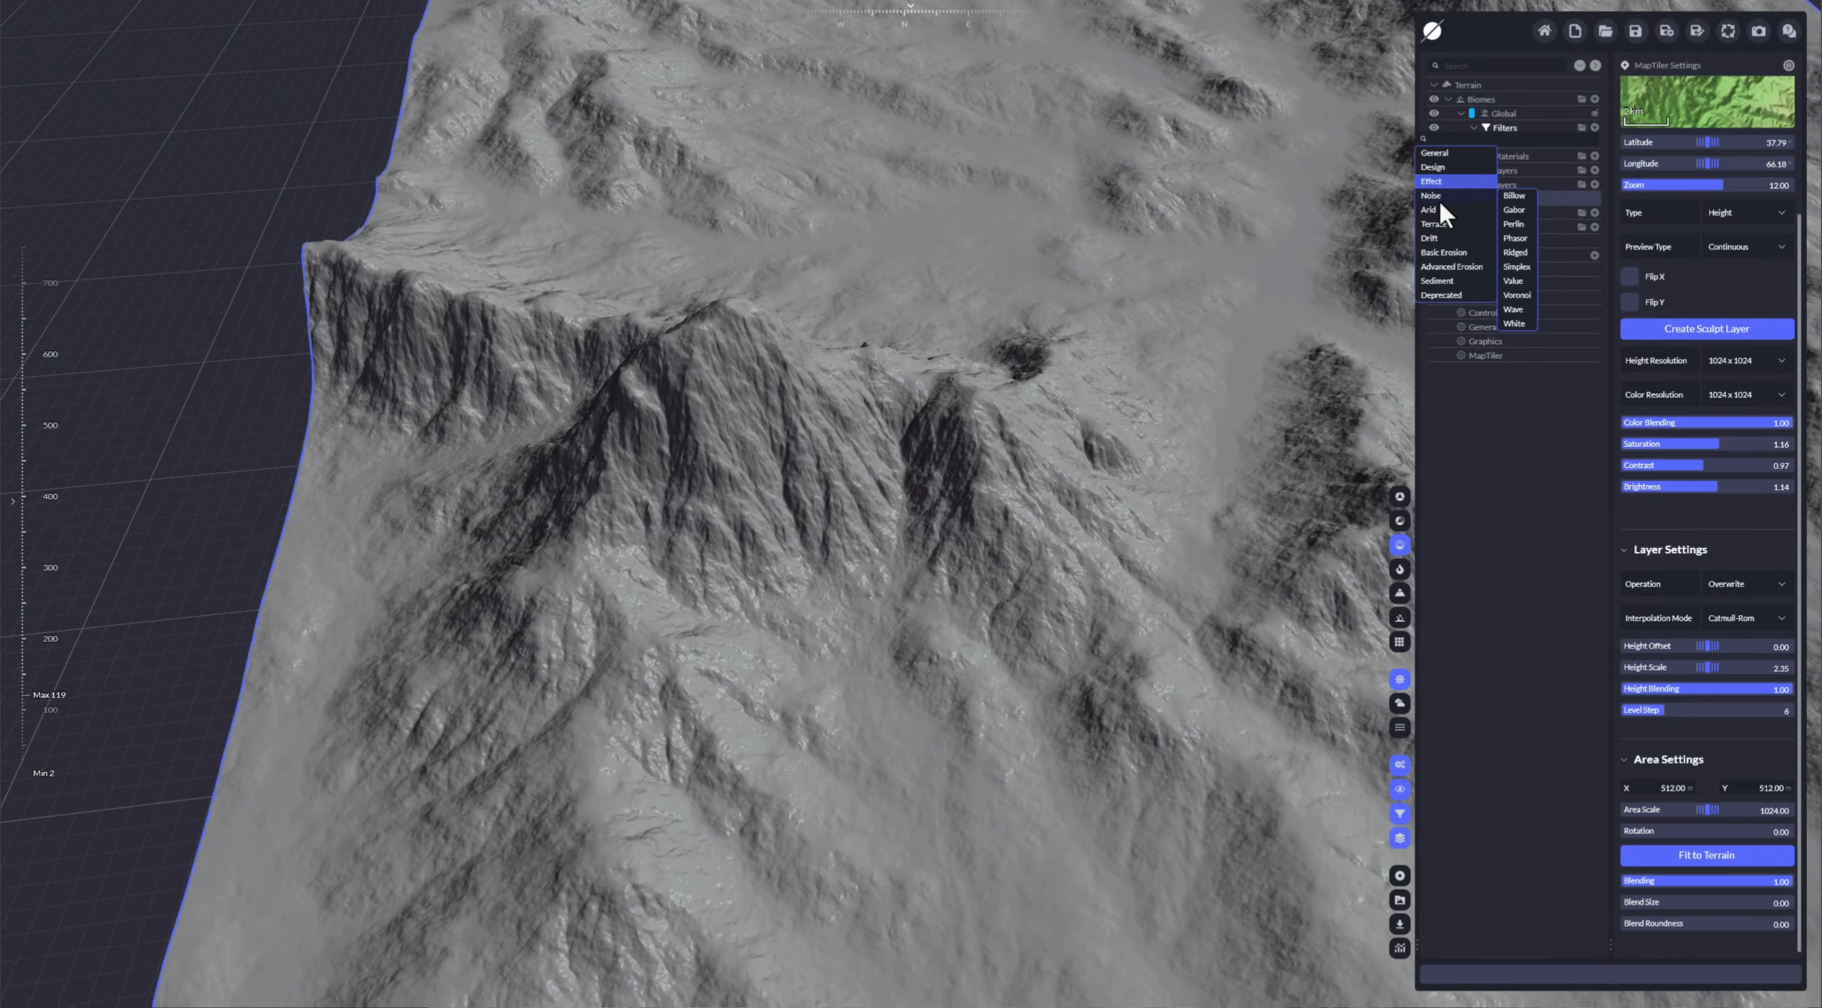
mouse_move(1436, 208)
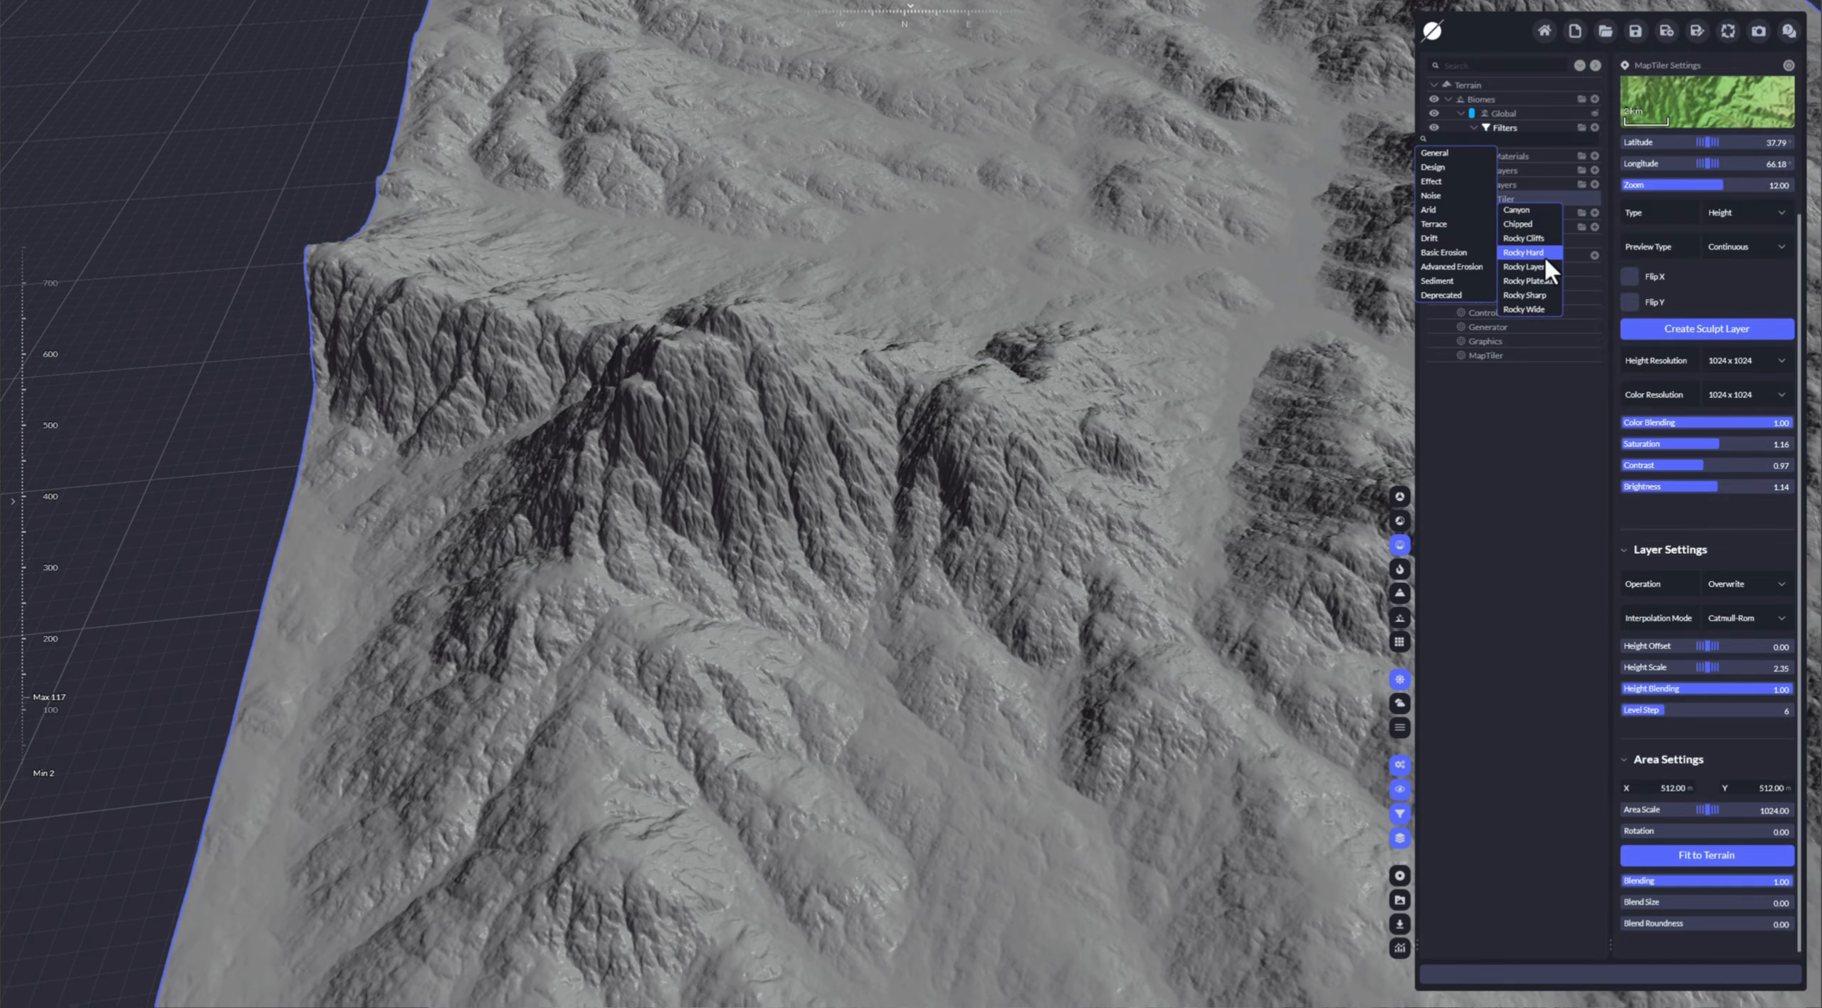
click(1539, 442)
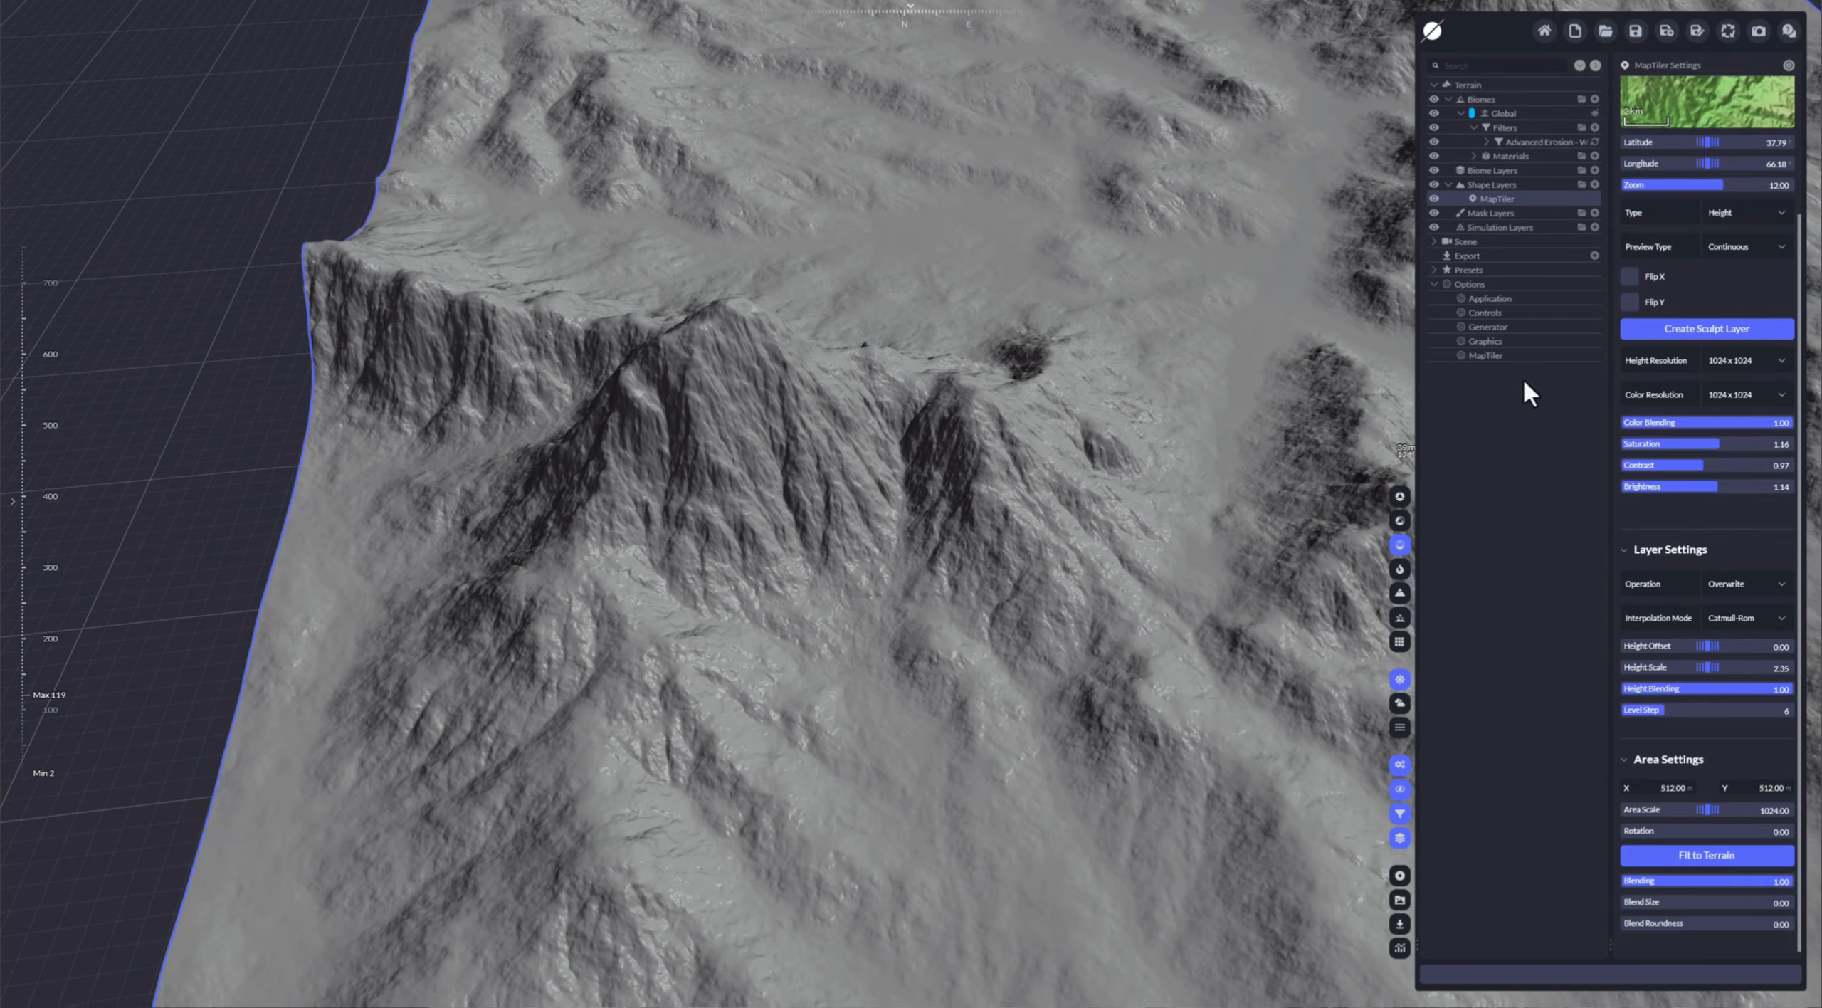
Step: Return the viewport to Cinematic Mode and look through the MapTiler layer's settings
click(1400, 496)
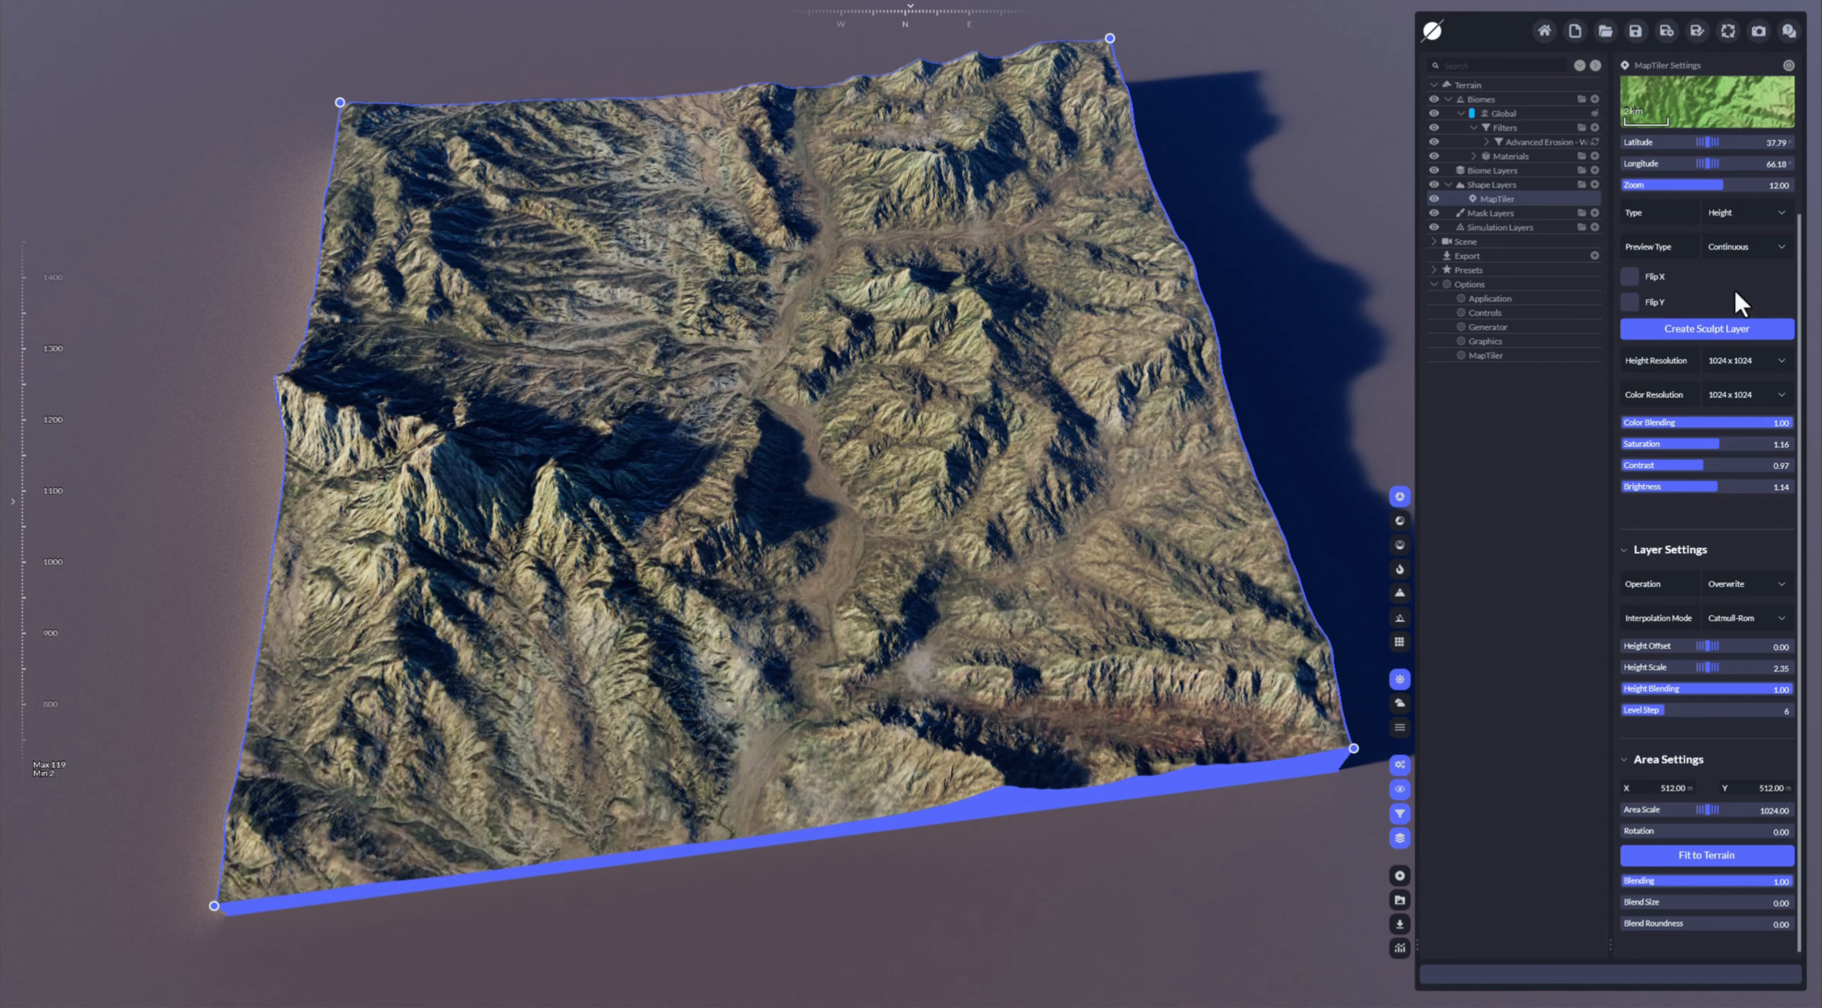
scroll(1765, 402, up, 3)
scroll(1788, 397, down, 3)
scroll(1788, 404, up, 3)
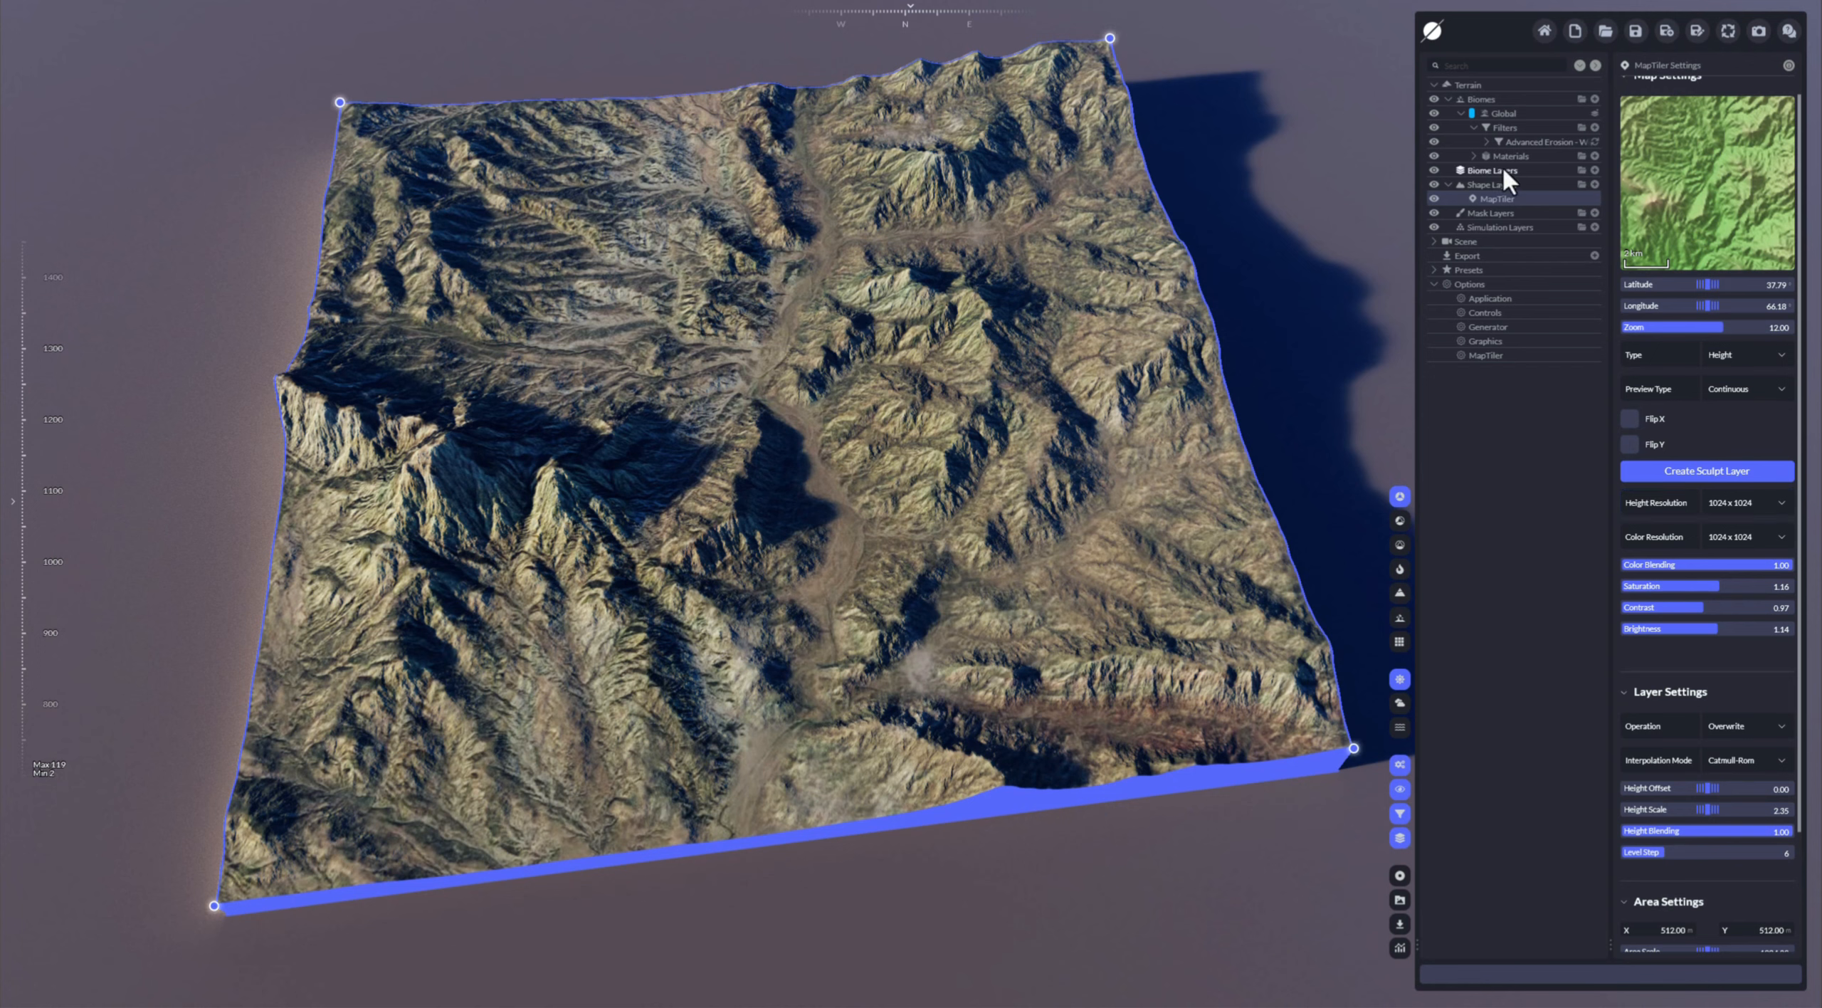
Step: Add a Color material to the Global biome and turn off its Use Shape Layer Color option
click(1473, 155)
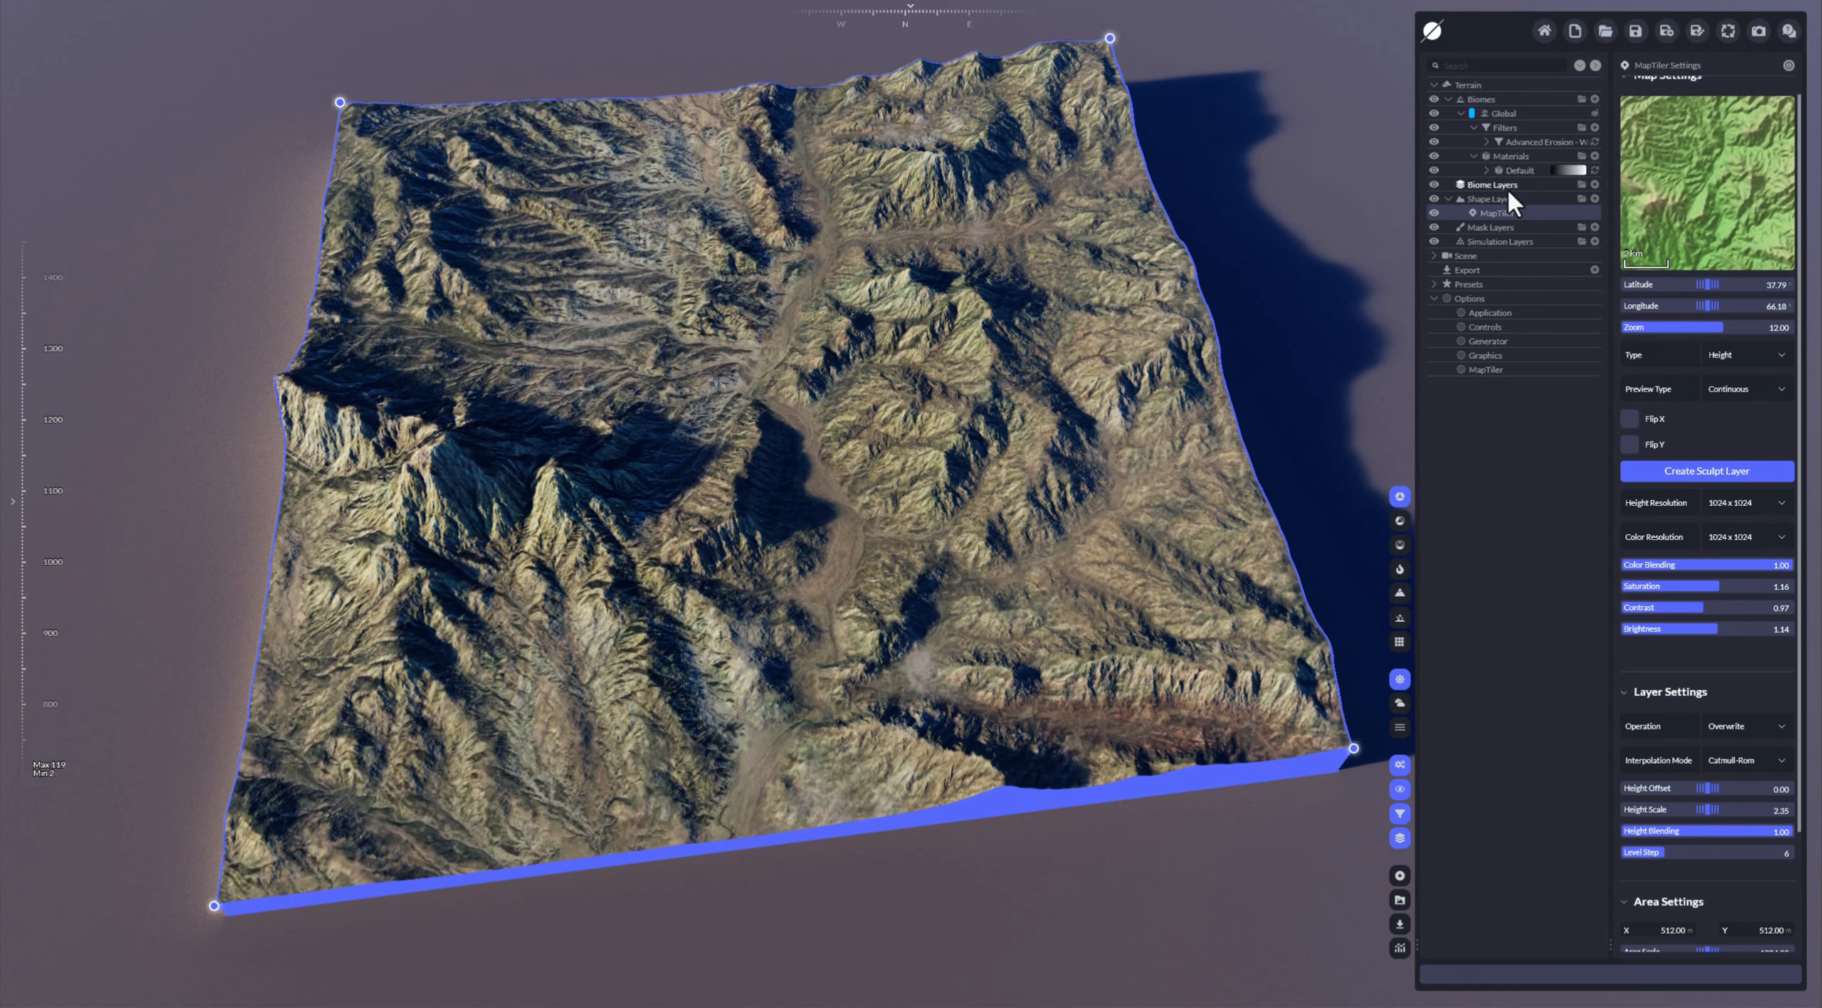
click(1594, 155)
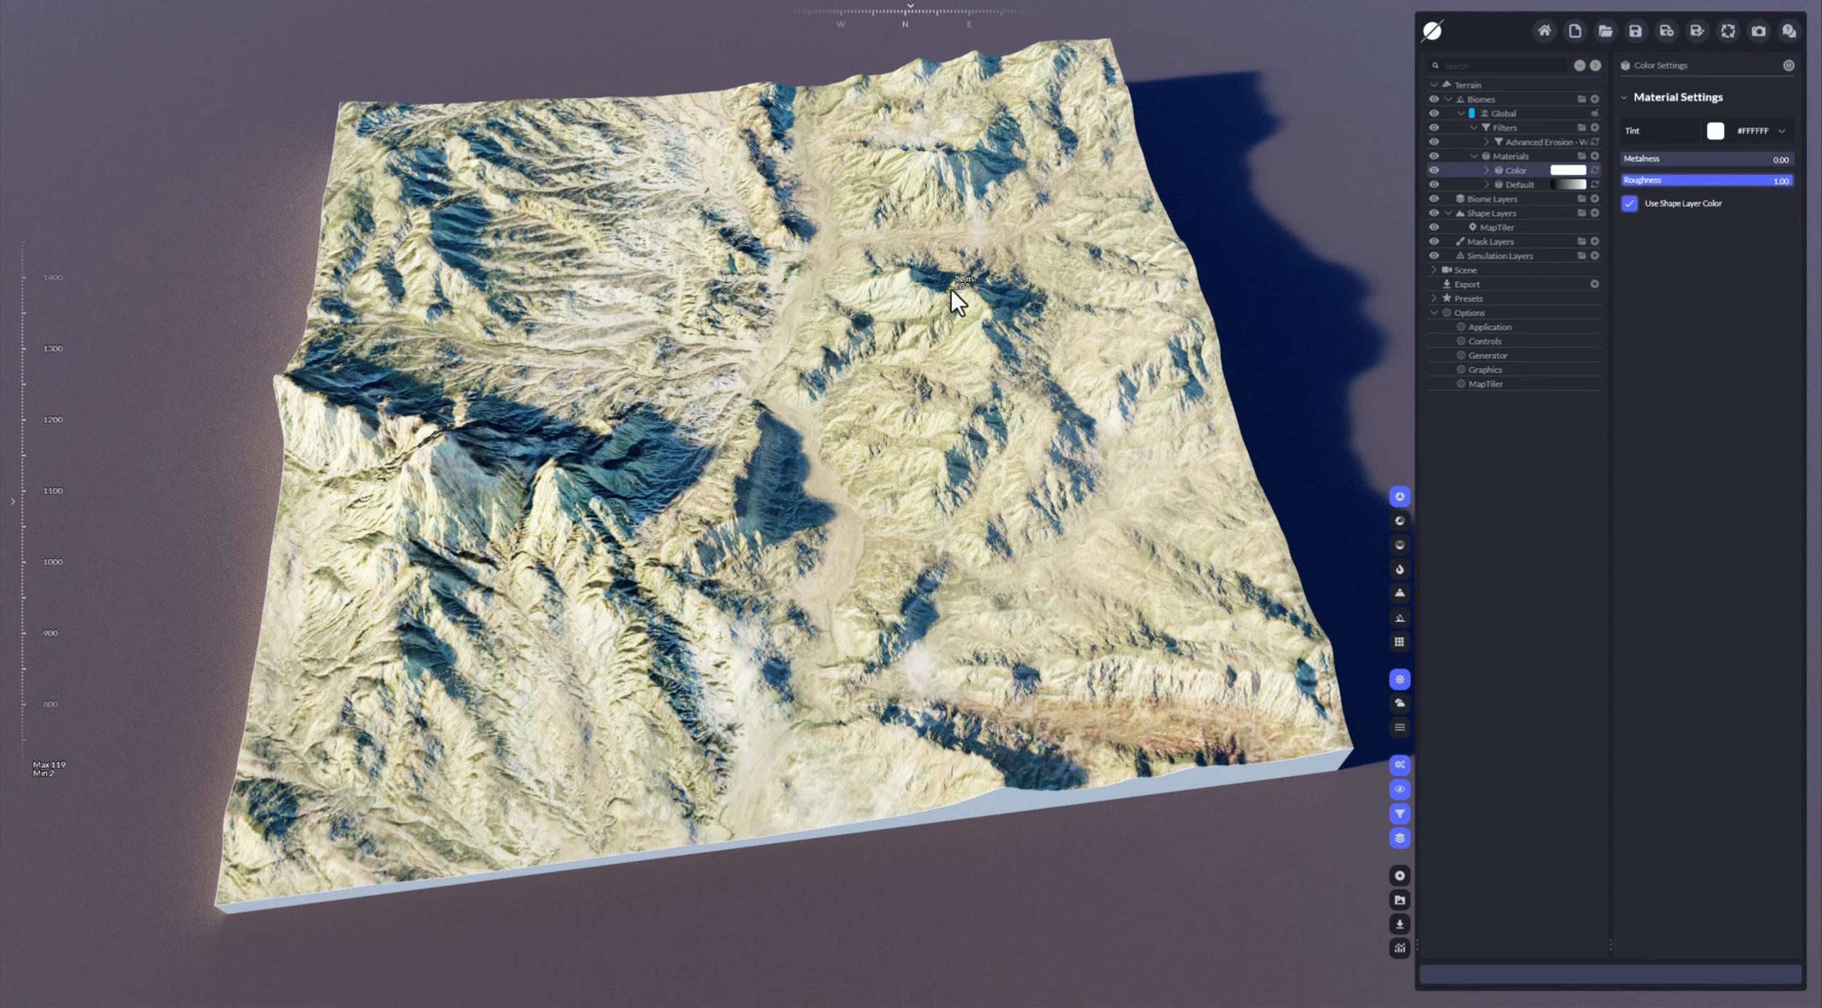
click(1630, 203)
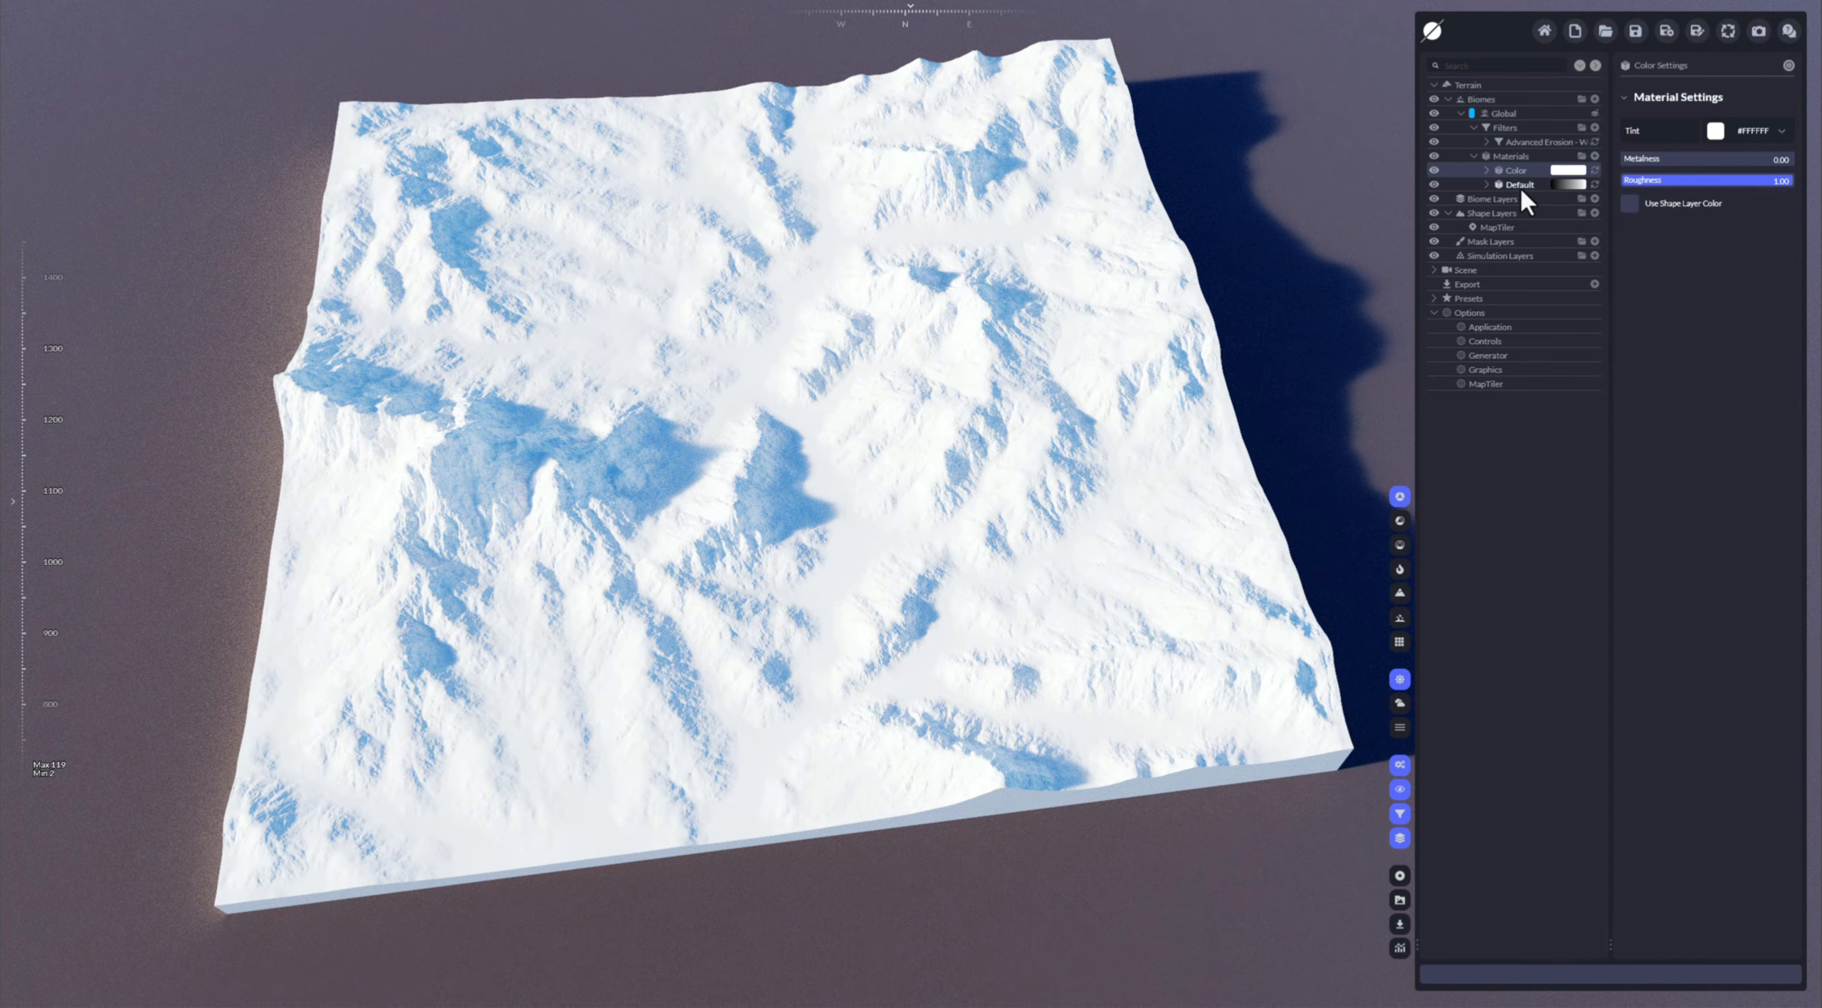
Step: Hide the Color material and turn off Use Shape Layer Color on the Default material
click(1520, 185)
click(1511, 169)
click(1434, 169)
click(1523, 184)
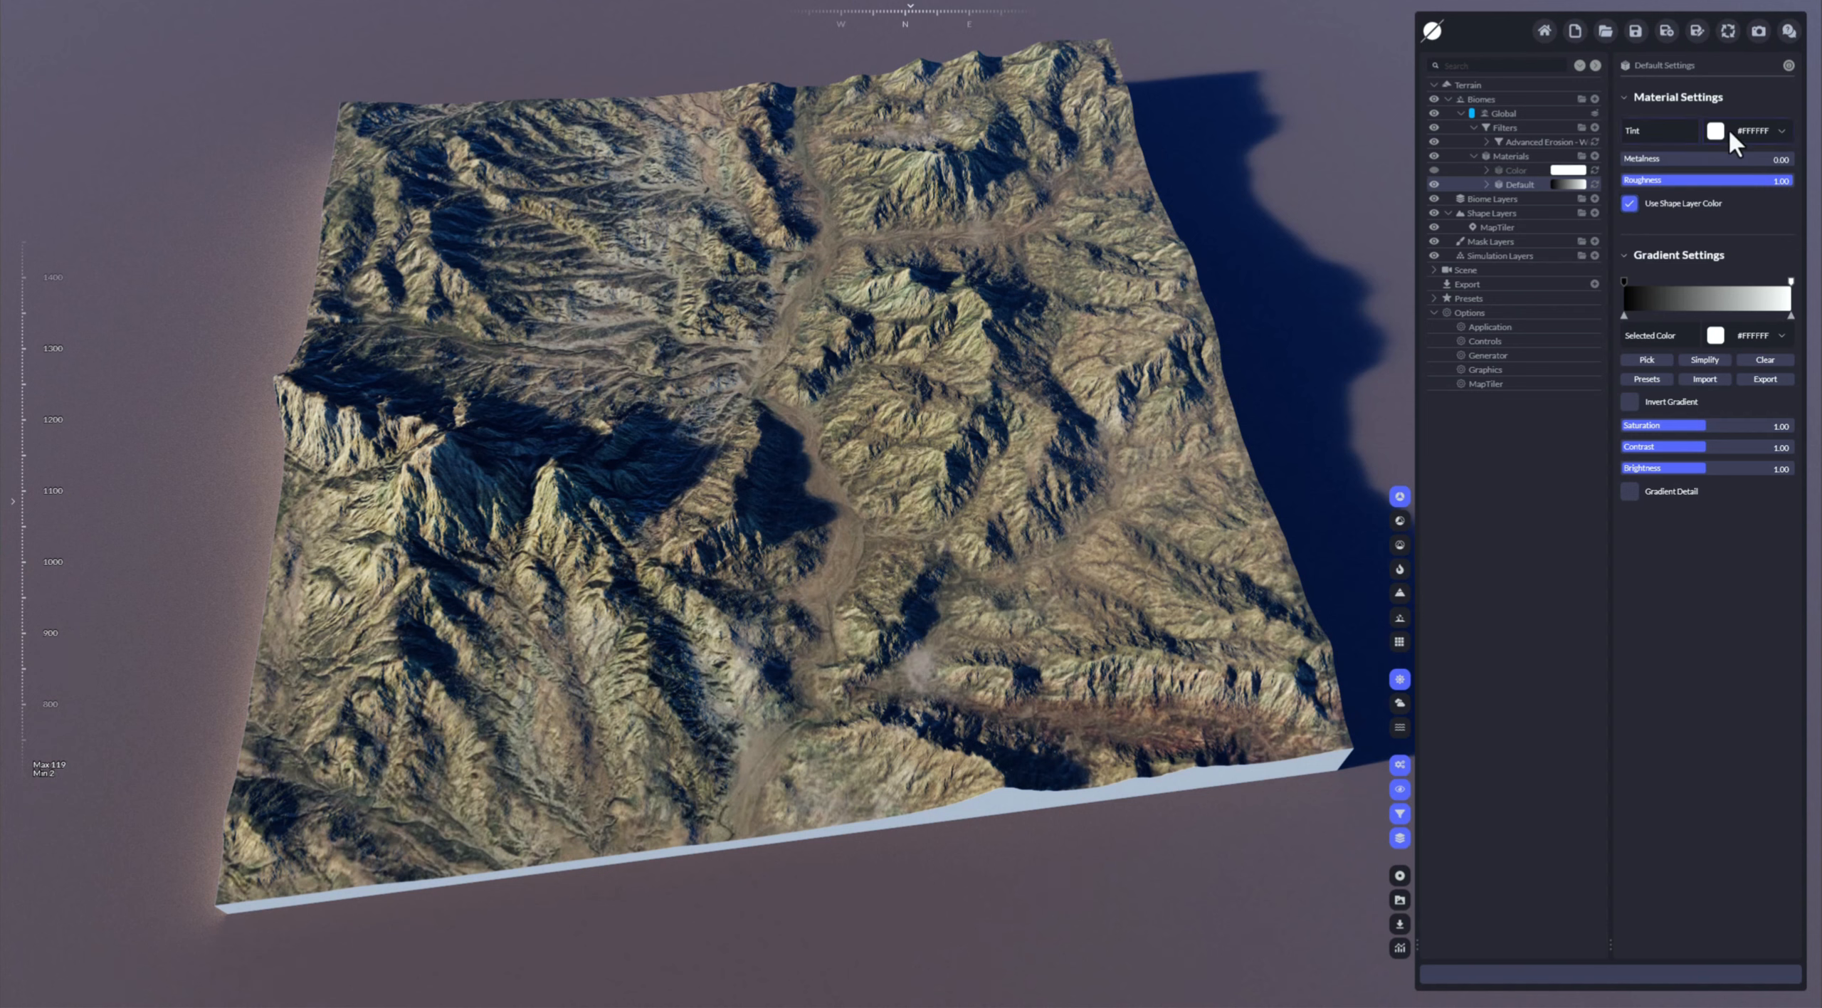
click(1629, 203)
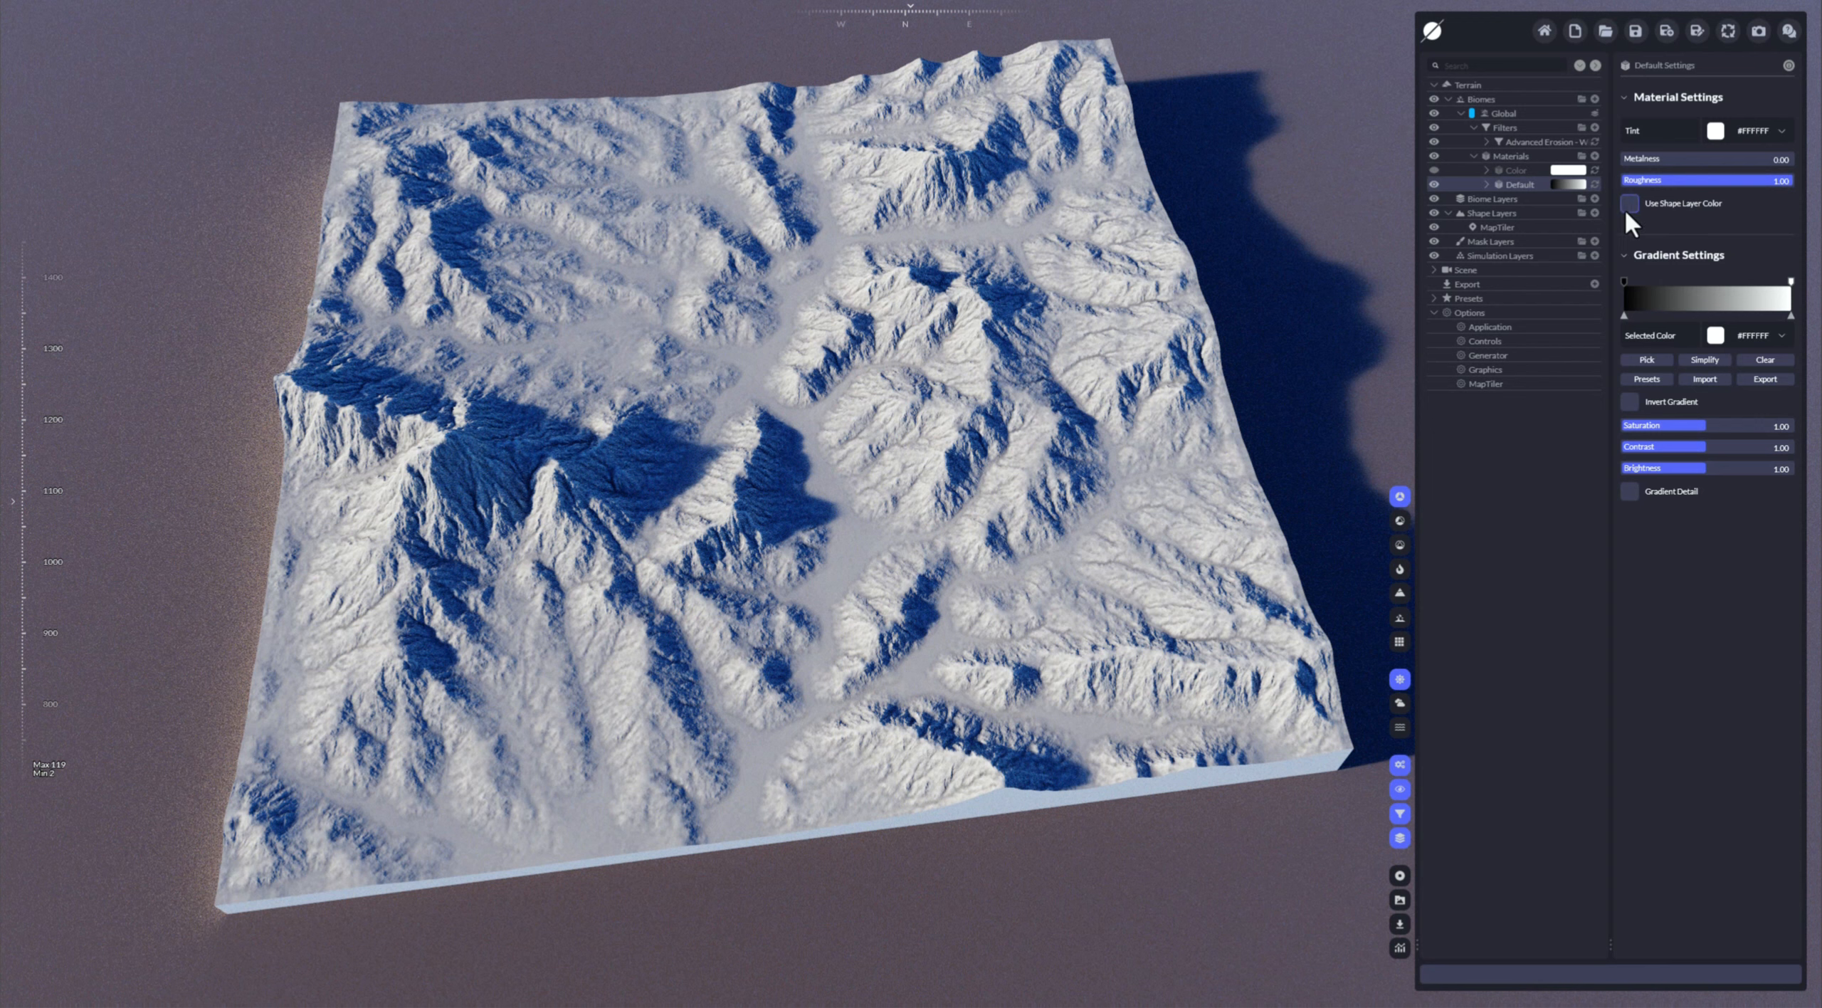
Step: Show the Color material, switch its Use Shape Layer Color option on and off again, and hide the material
click(1521, 169)
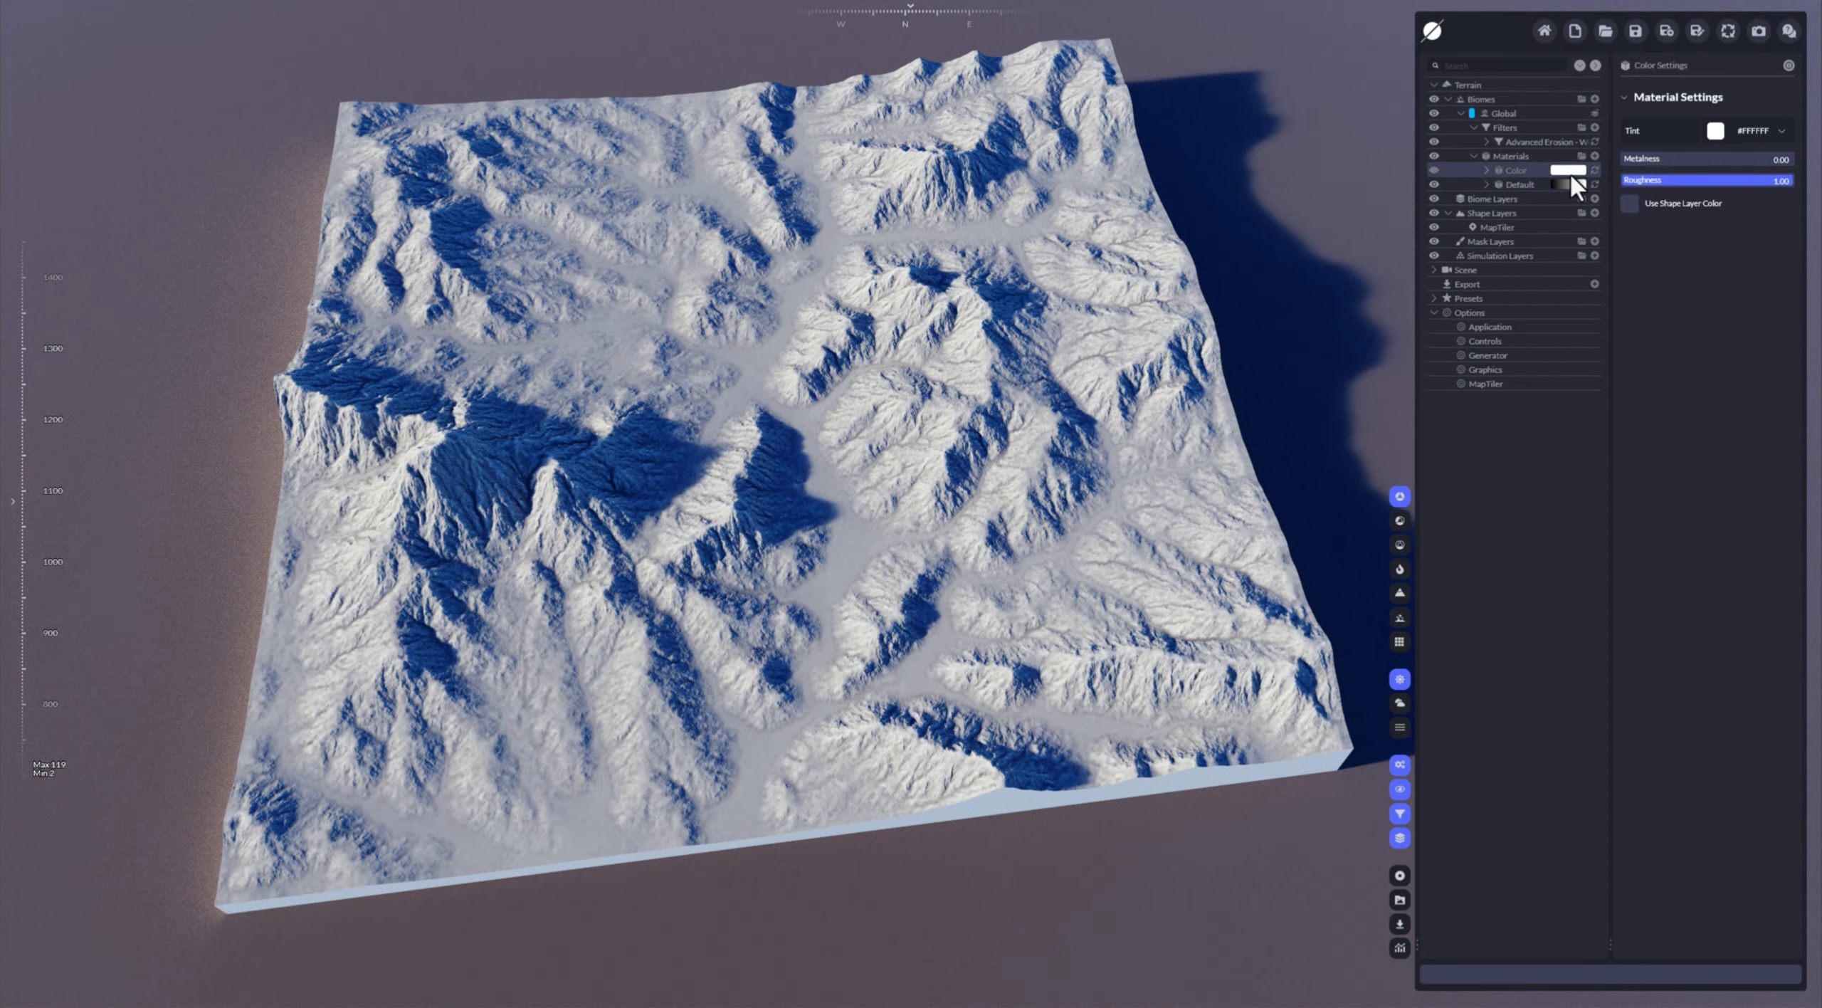
click(1435, 170)
click(1629, 204)
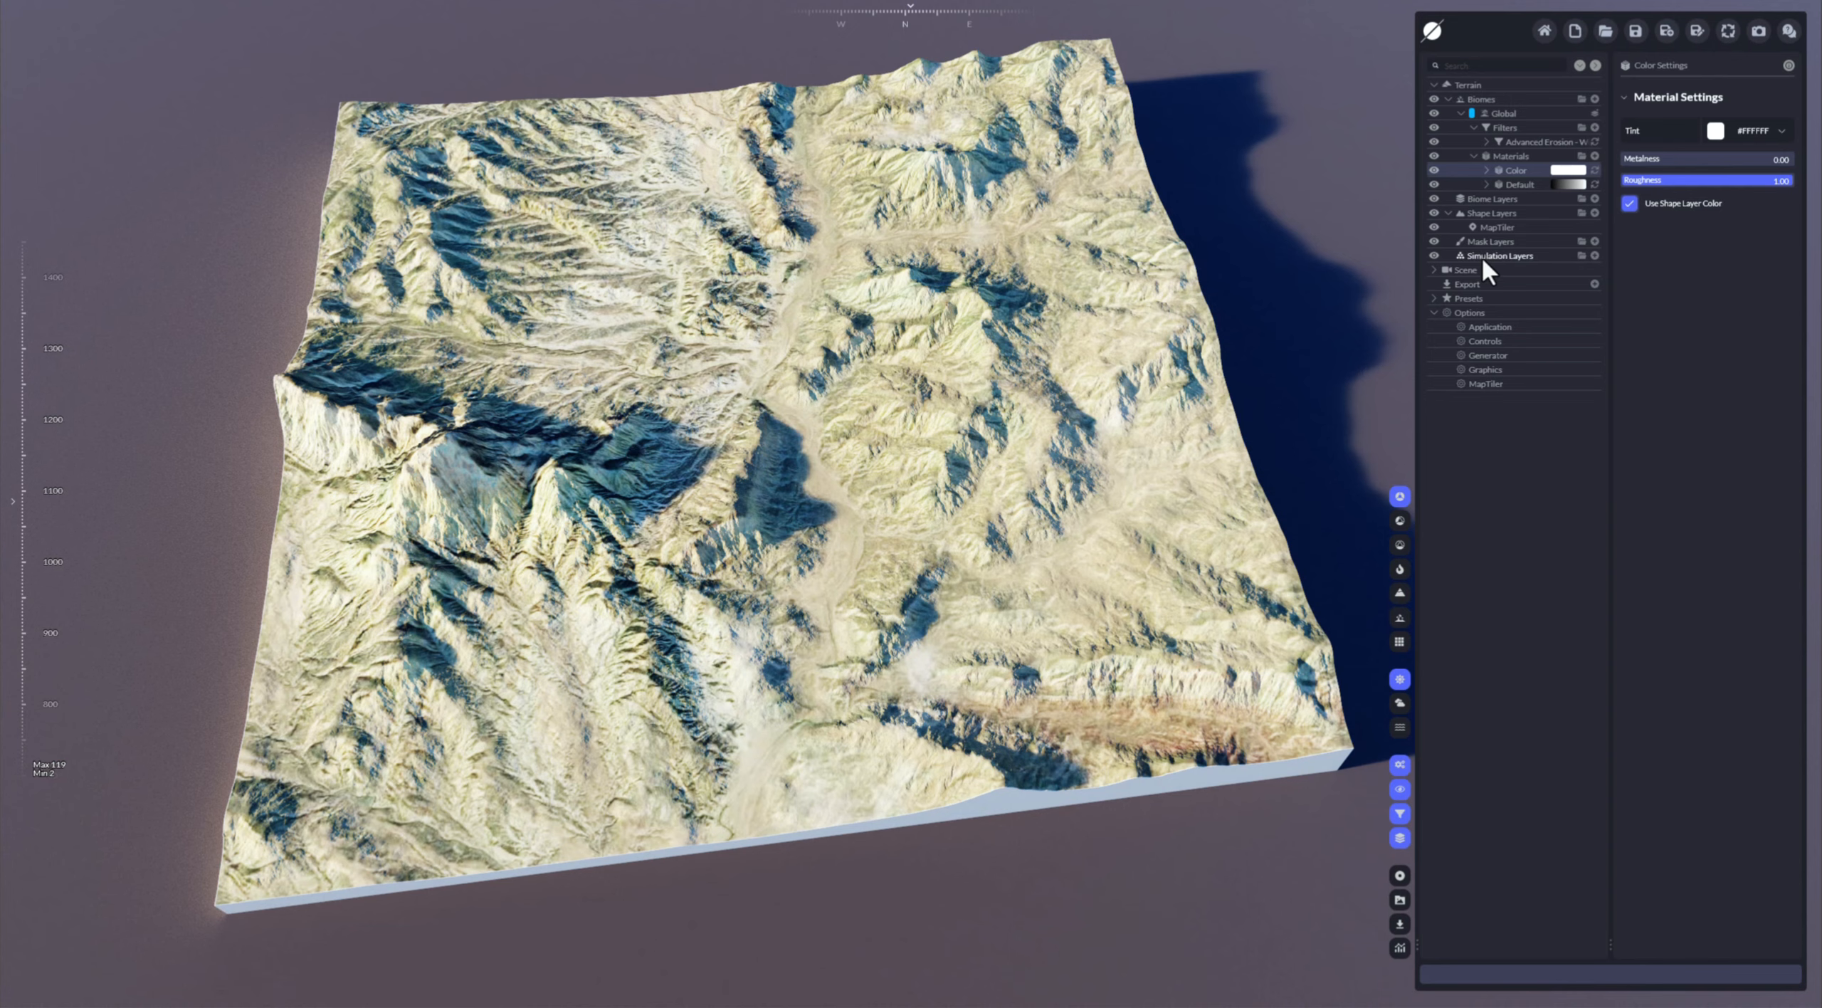
click(1629, 203)
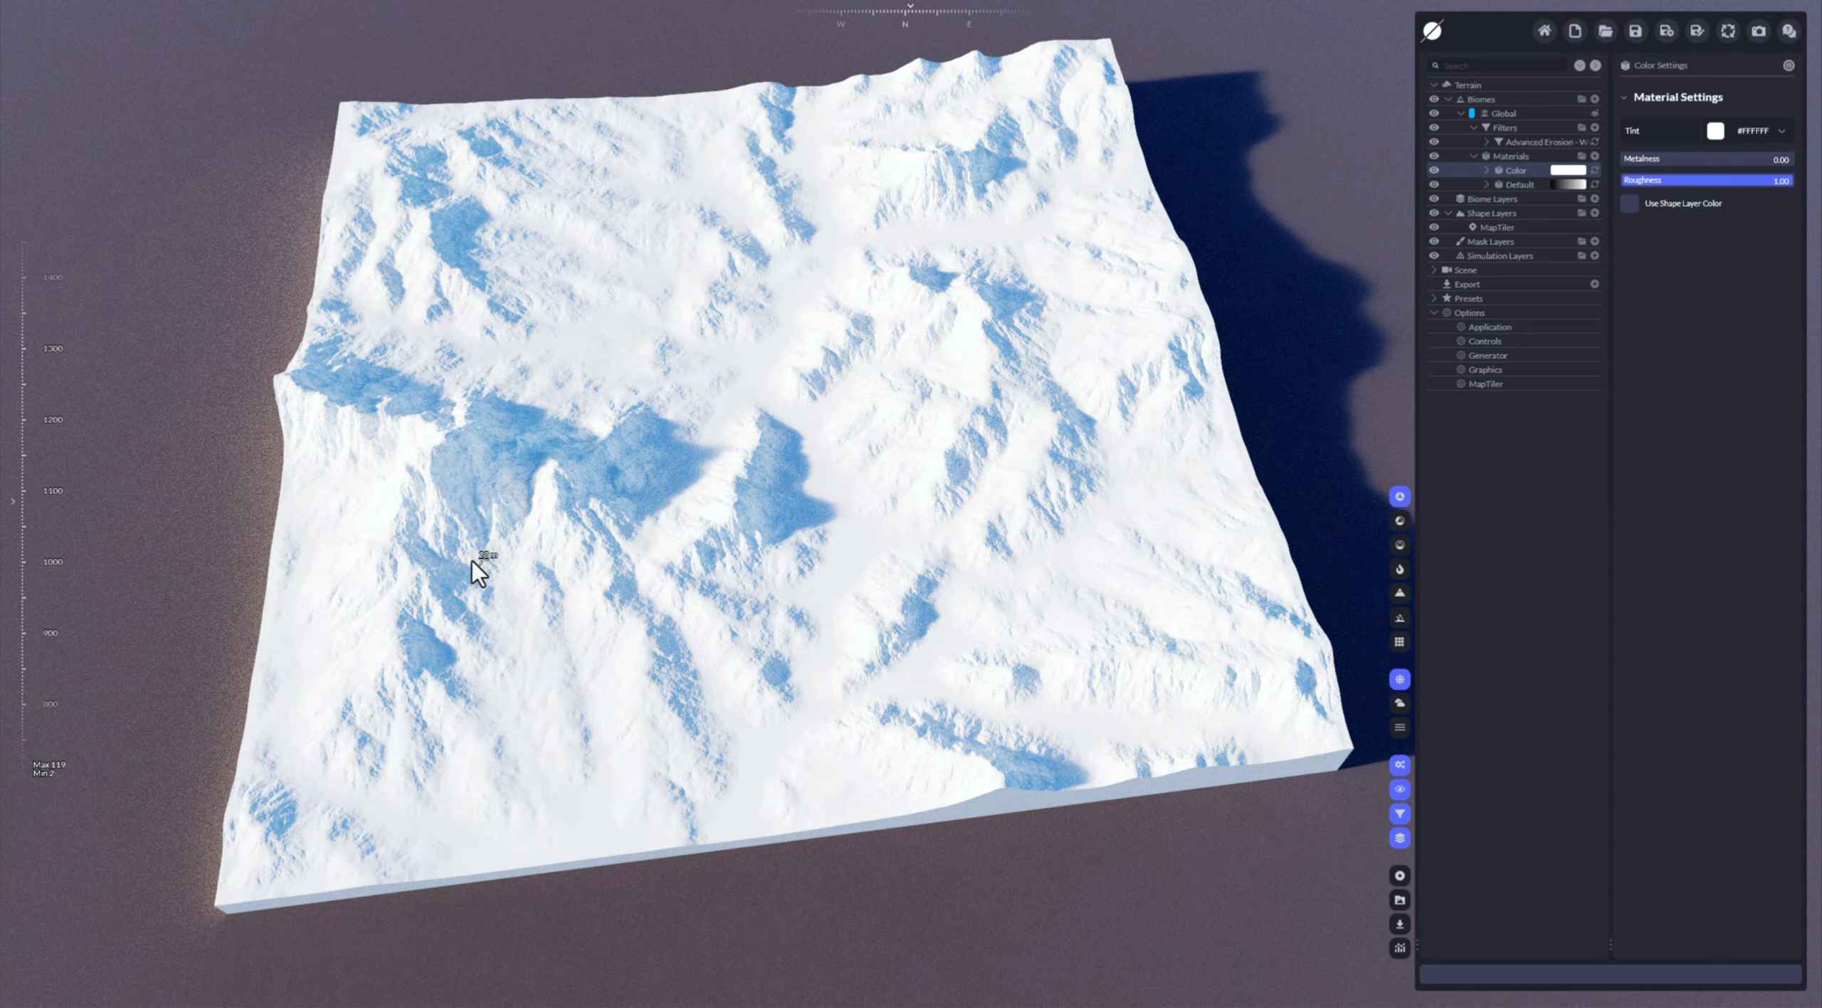
click(1434, 172)
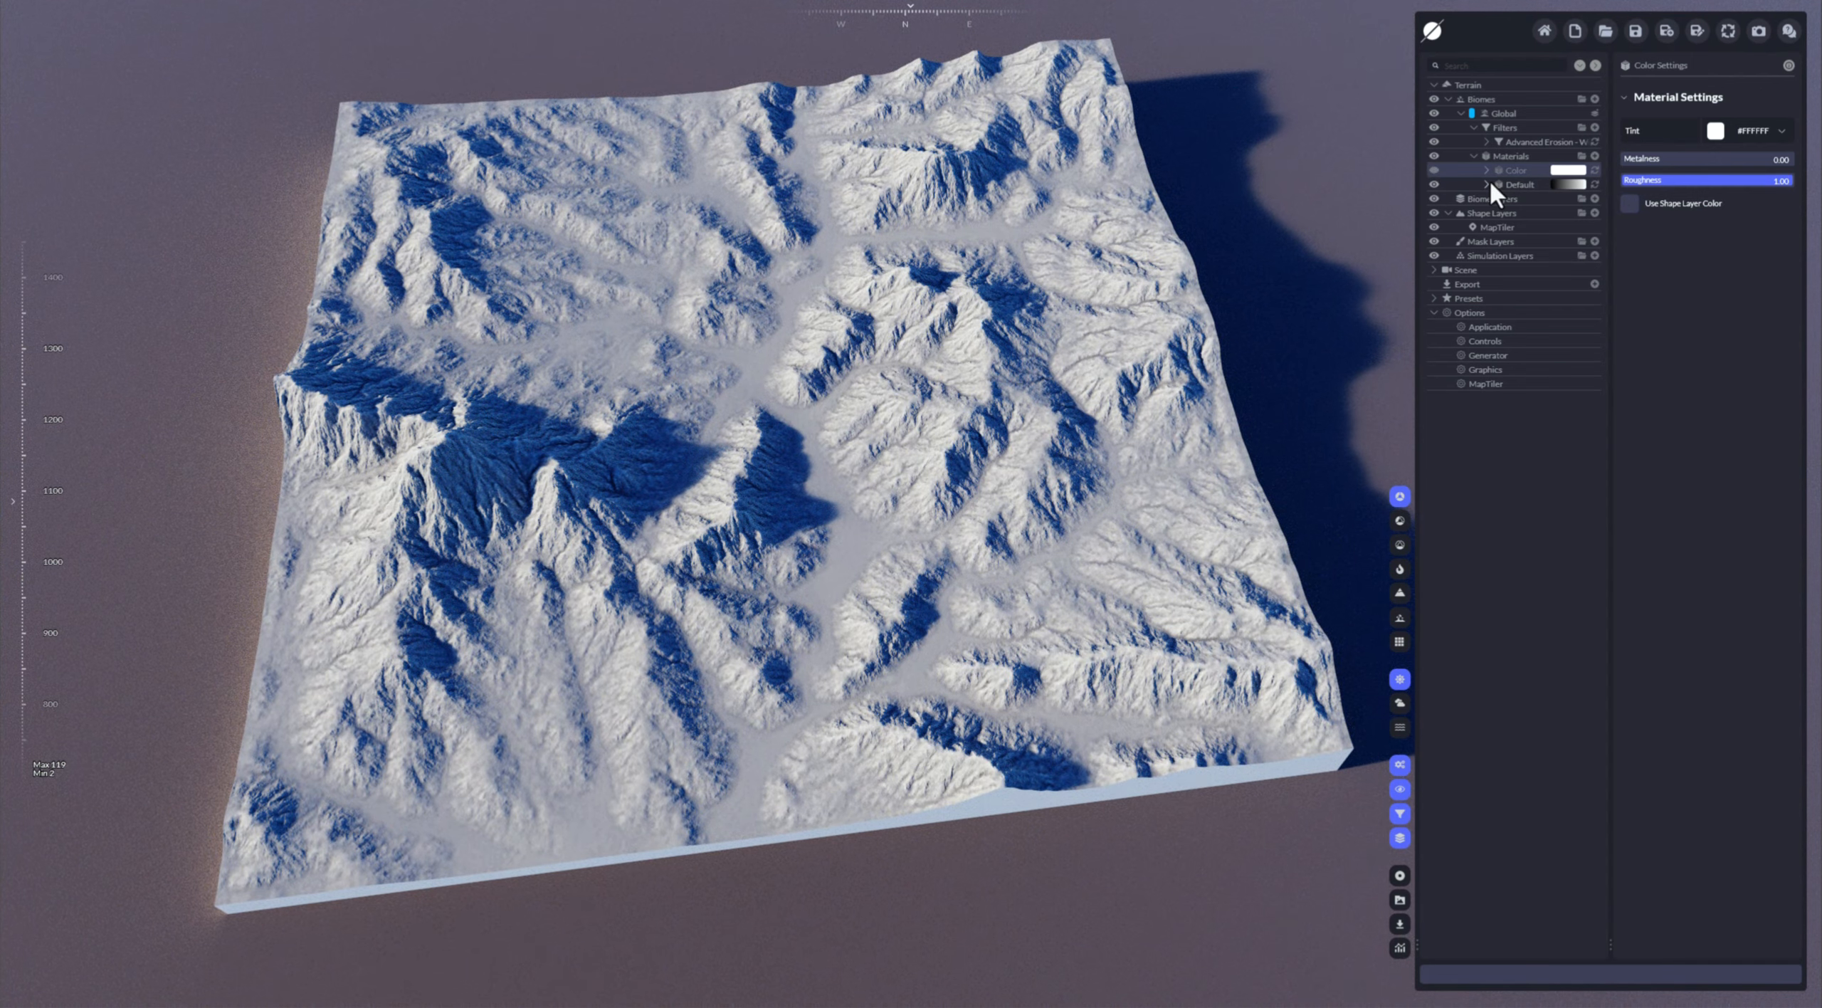
Step: Add a Gradient material to the Global biome
click(1594, 157)
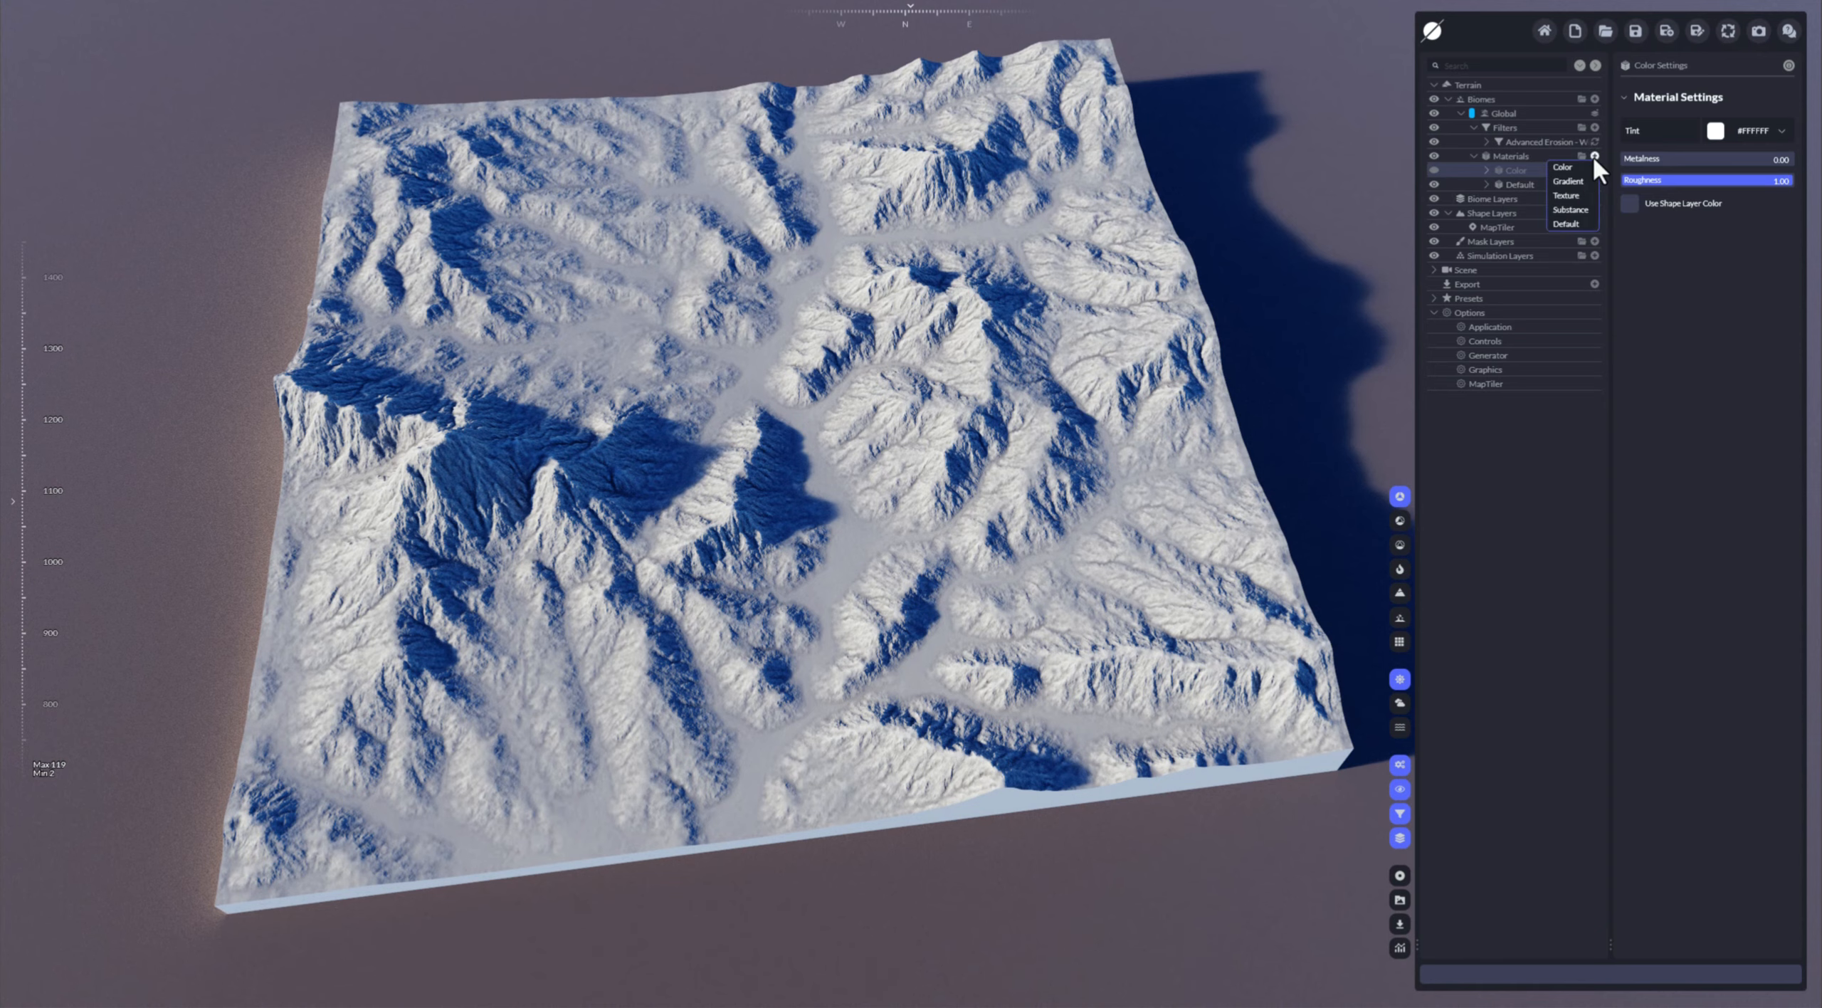
click(1570, 181)
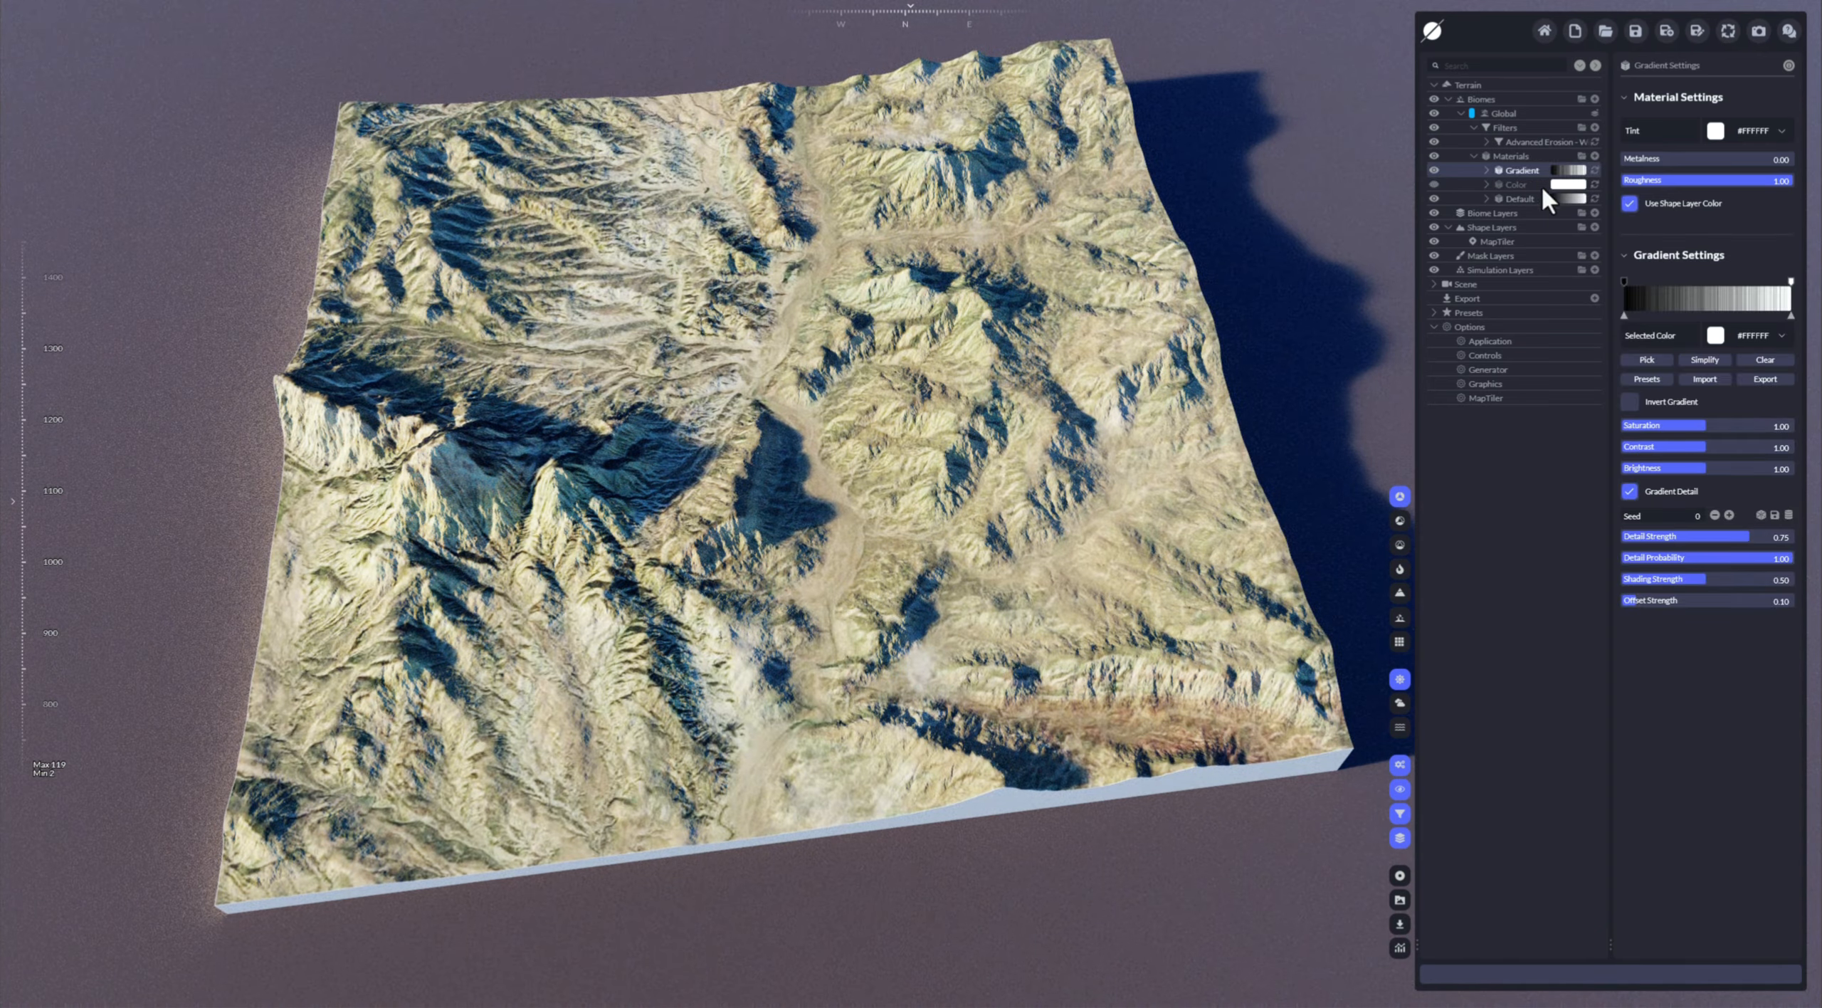
Step: Turn off Use Shape Layer Color on the Gradient material and load a green-to-yellow gradient preset
click(1629, 204)
click(1647, 380)
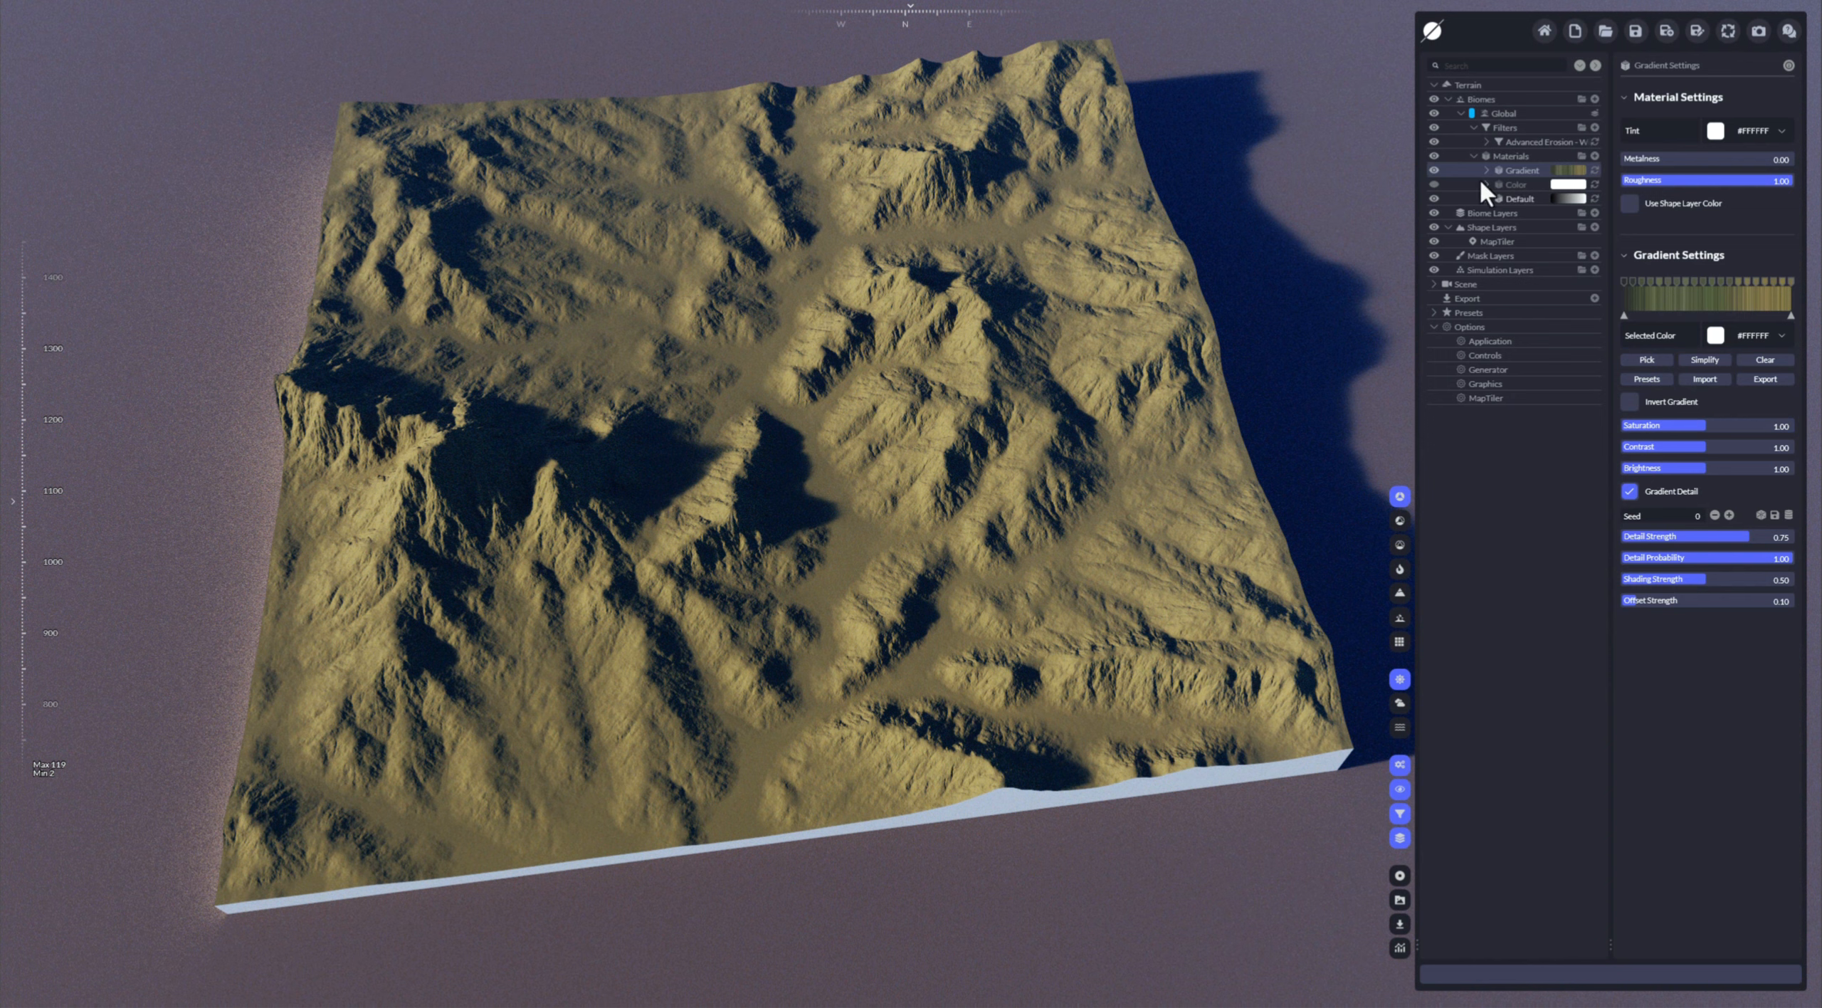
Step: Add a Height distribution to the Gradient material's Gradient Distribution
click(1487, 170)
click(1595, 184)
mouse_move(1499, 238)
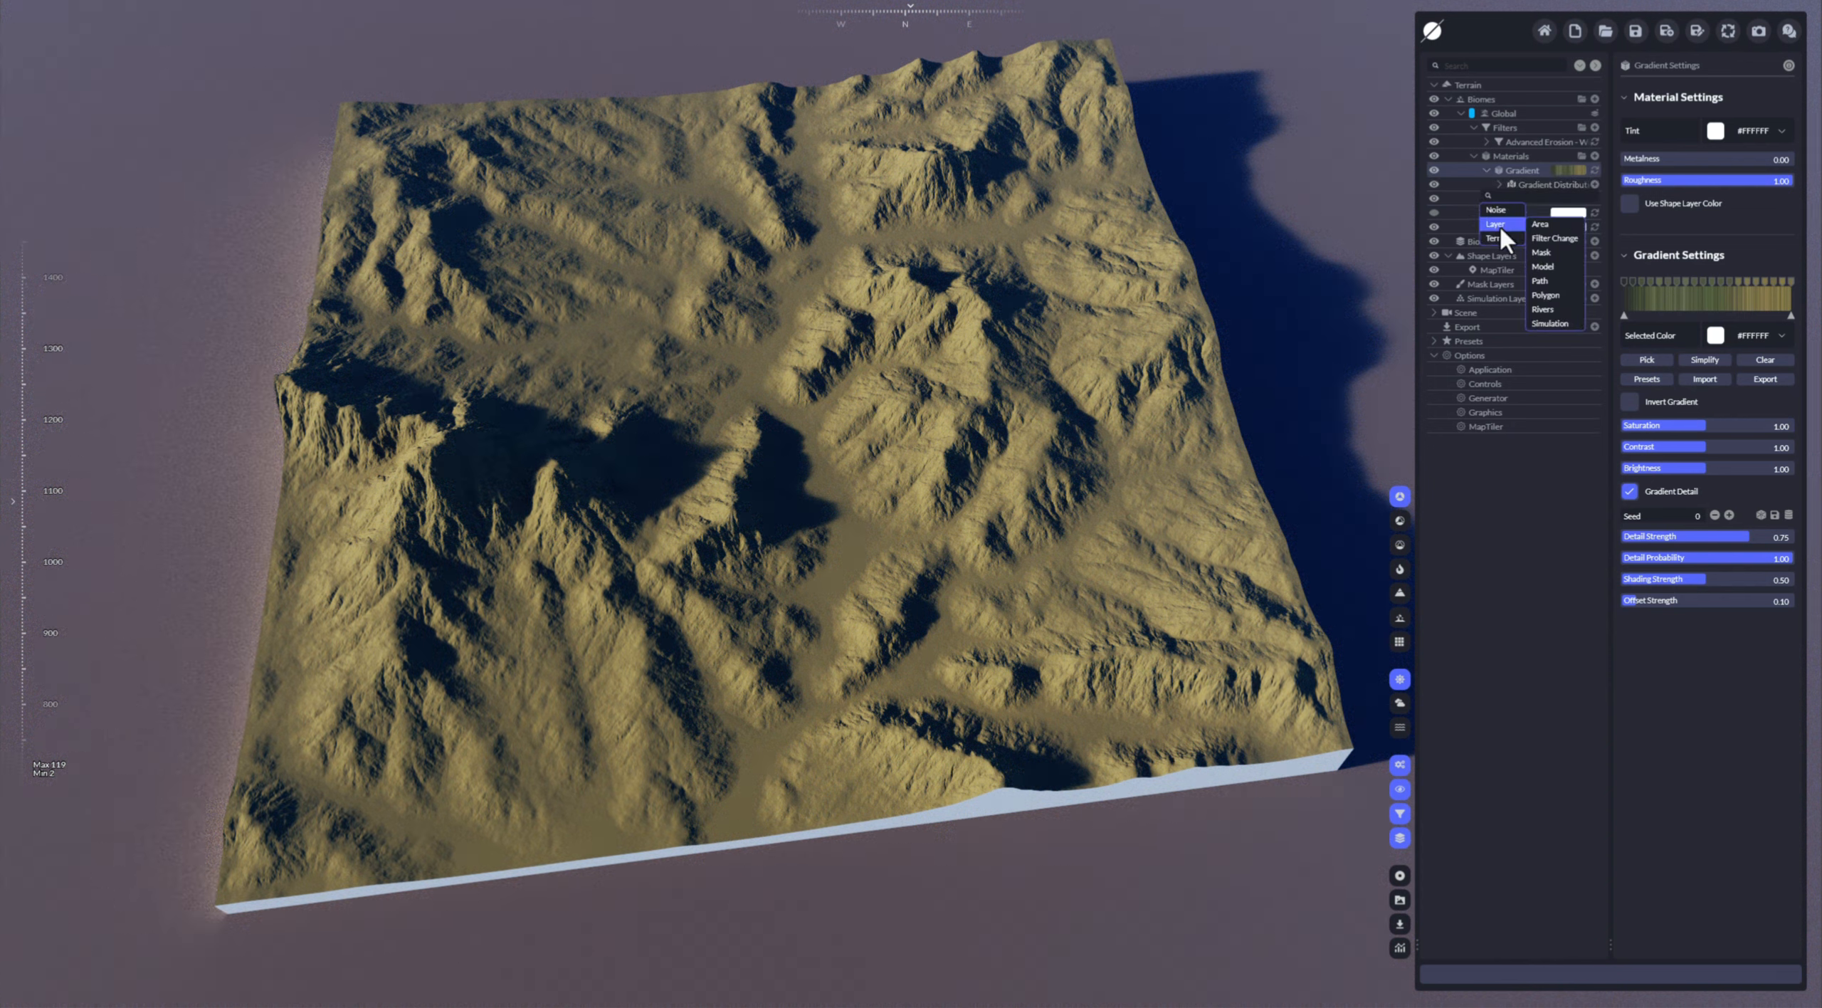
click(1553, 309)
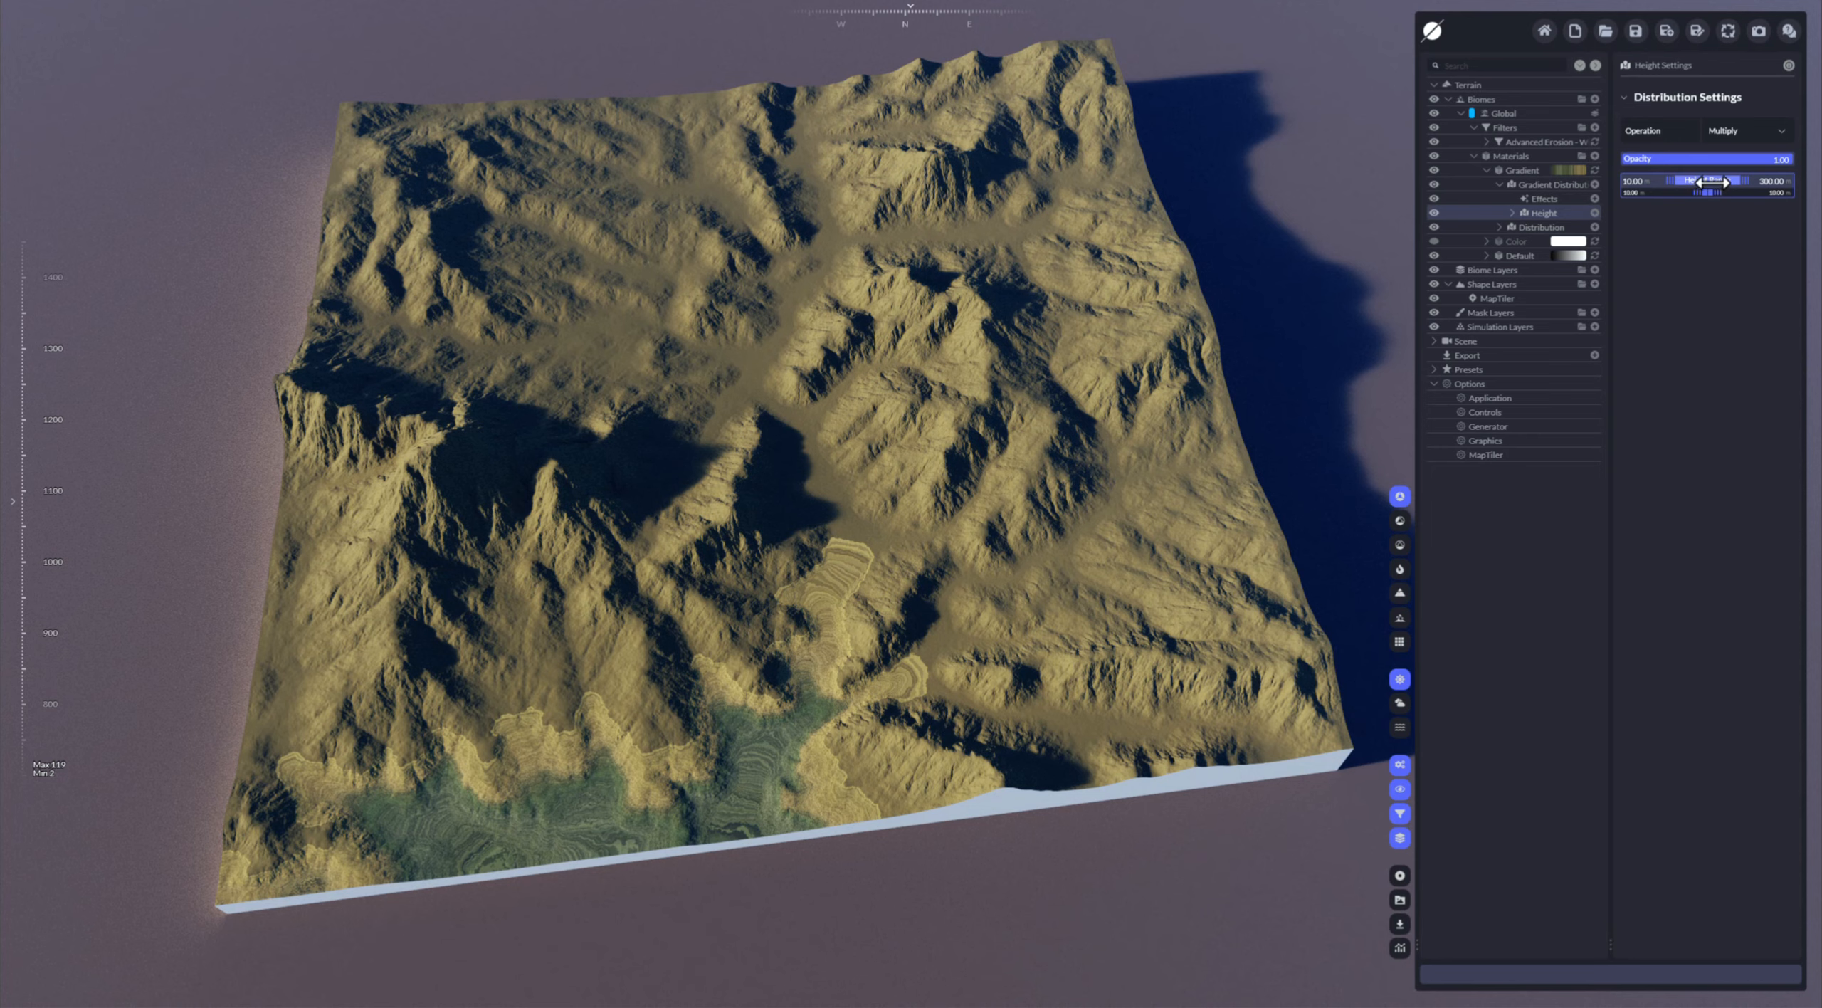
Step: Replace the Height distribution under the Gradient Distribution with a Height Gradient
click(1595, 213)
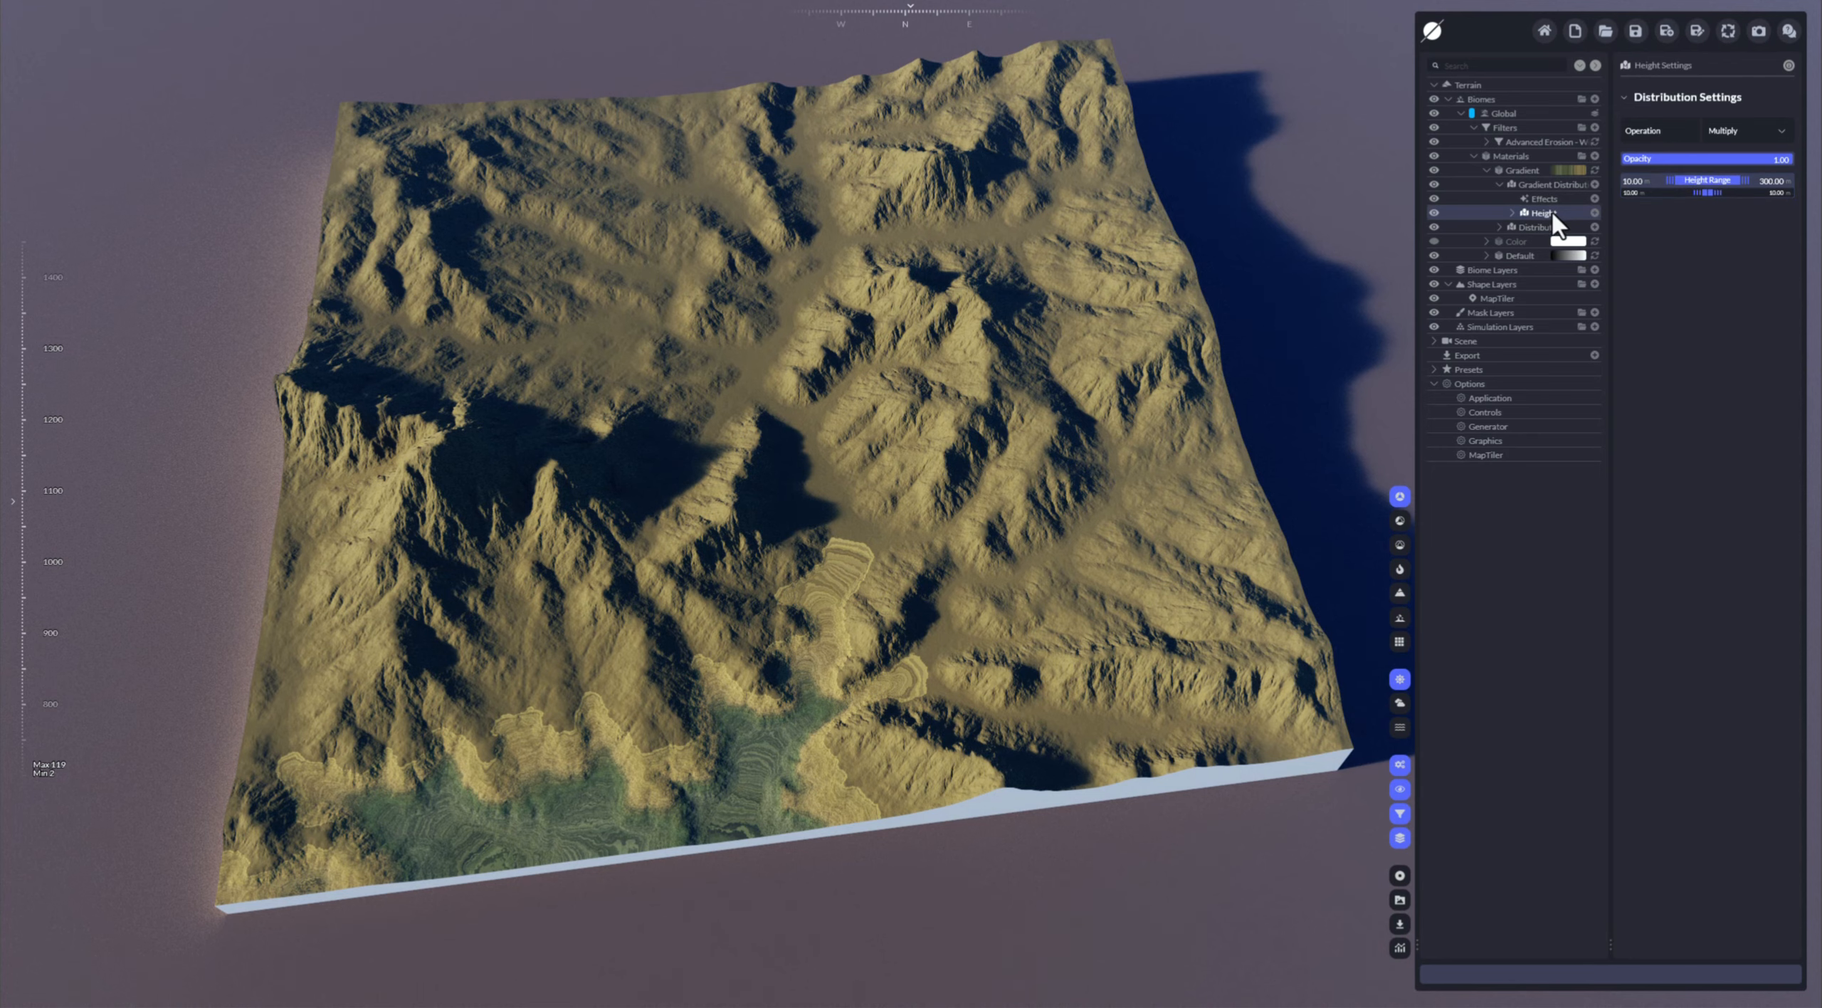
click(1595, 185)
click(1559, 331)
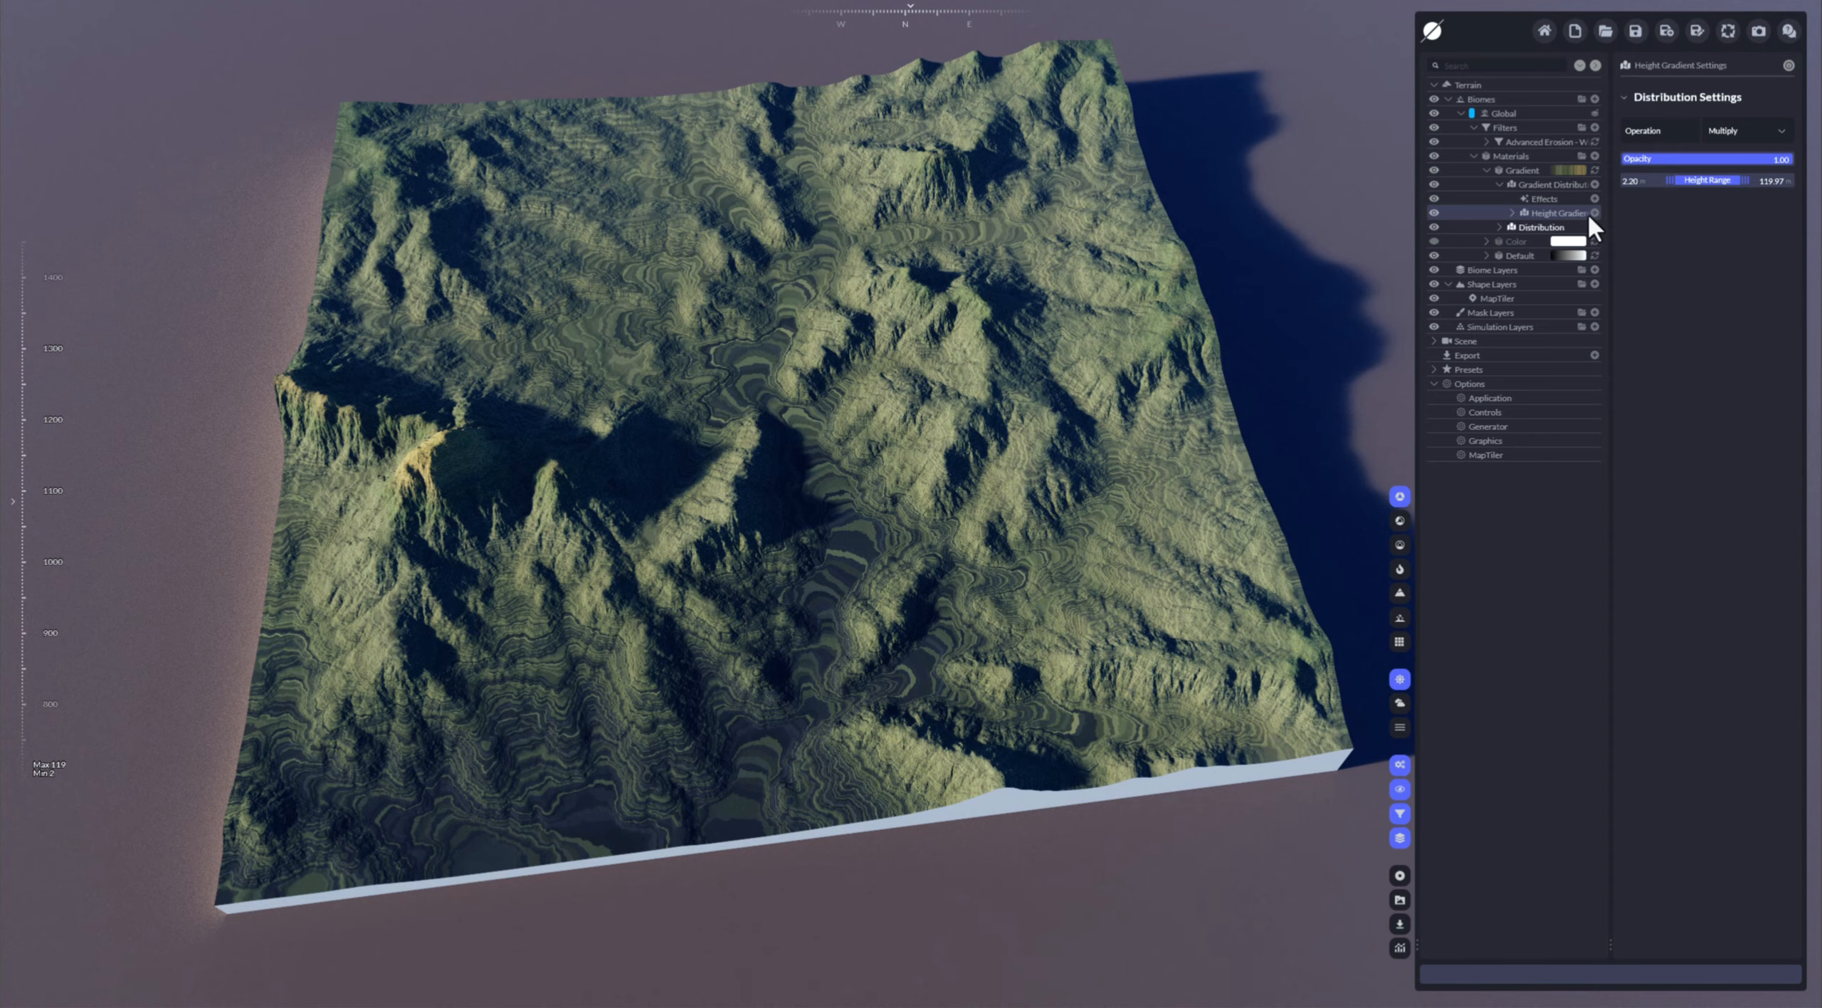
Step: Delete the Gradient and Color materials and turn Use Shape Layer Color back on for the Default material
drag(1528, 174, 1224, 205)
drag(1519, 168, 1036, 174)
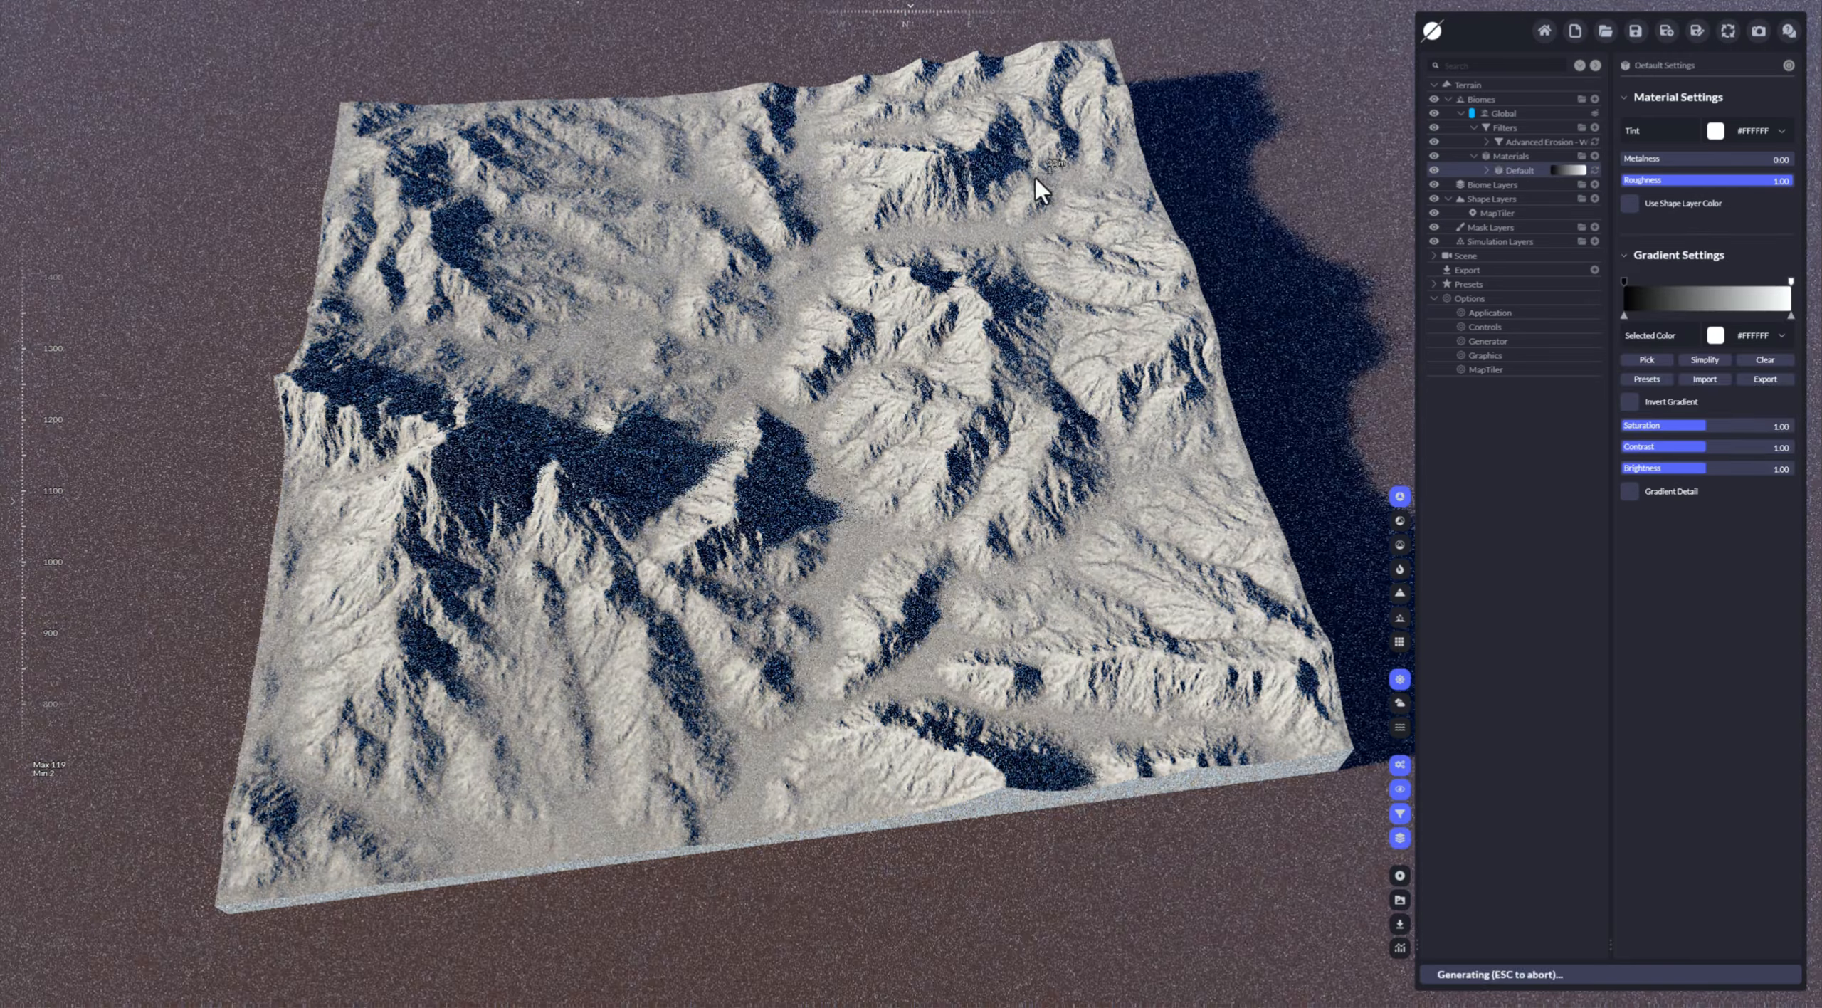
click(1629, 203)
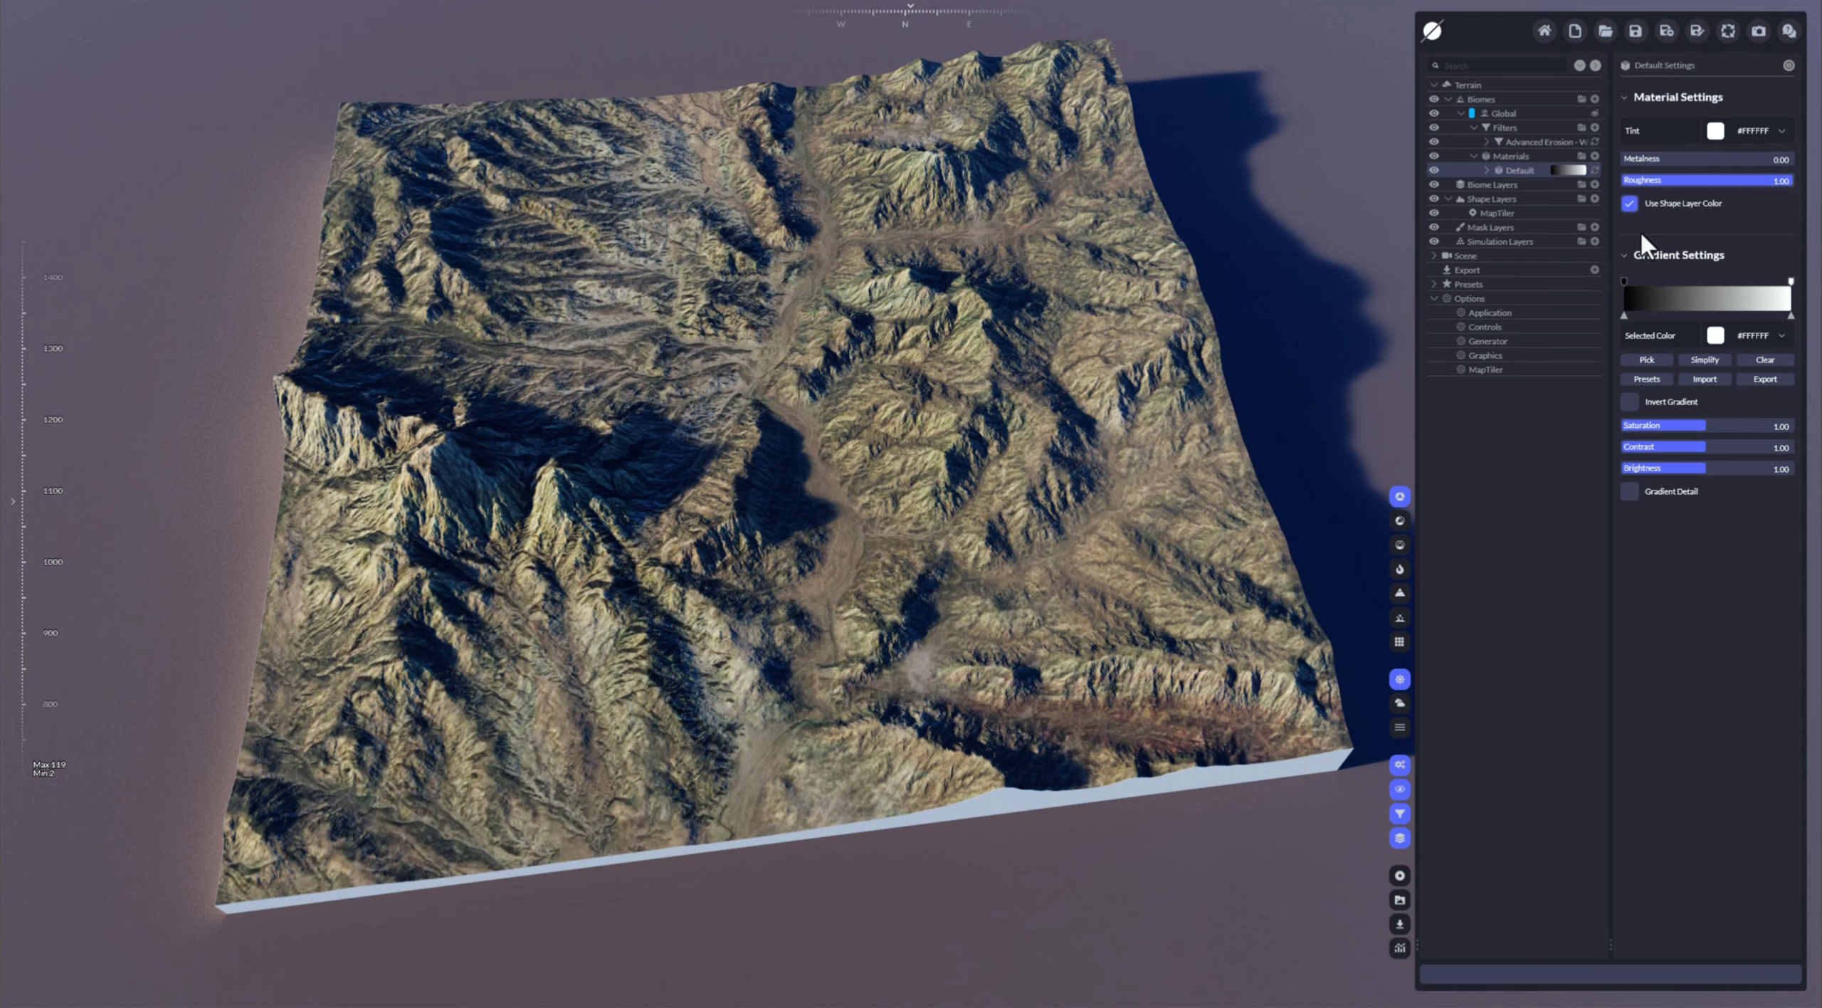
click(1511, 242)
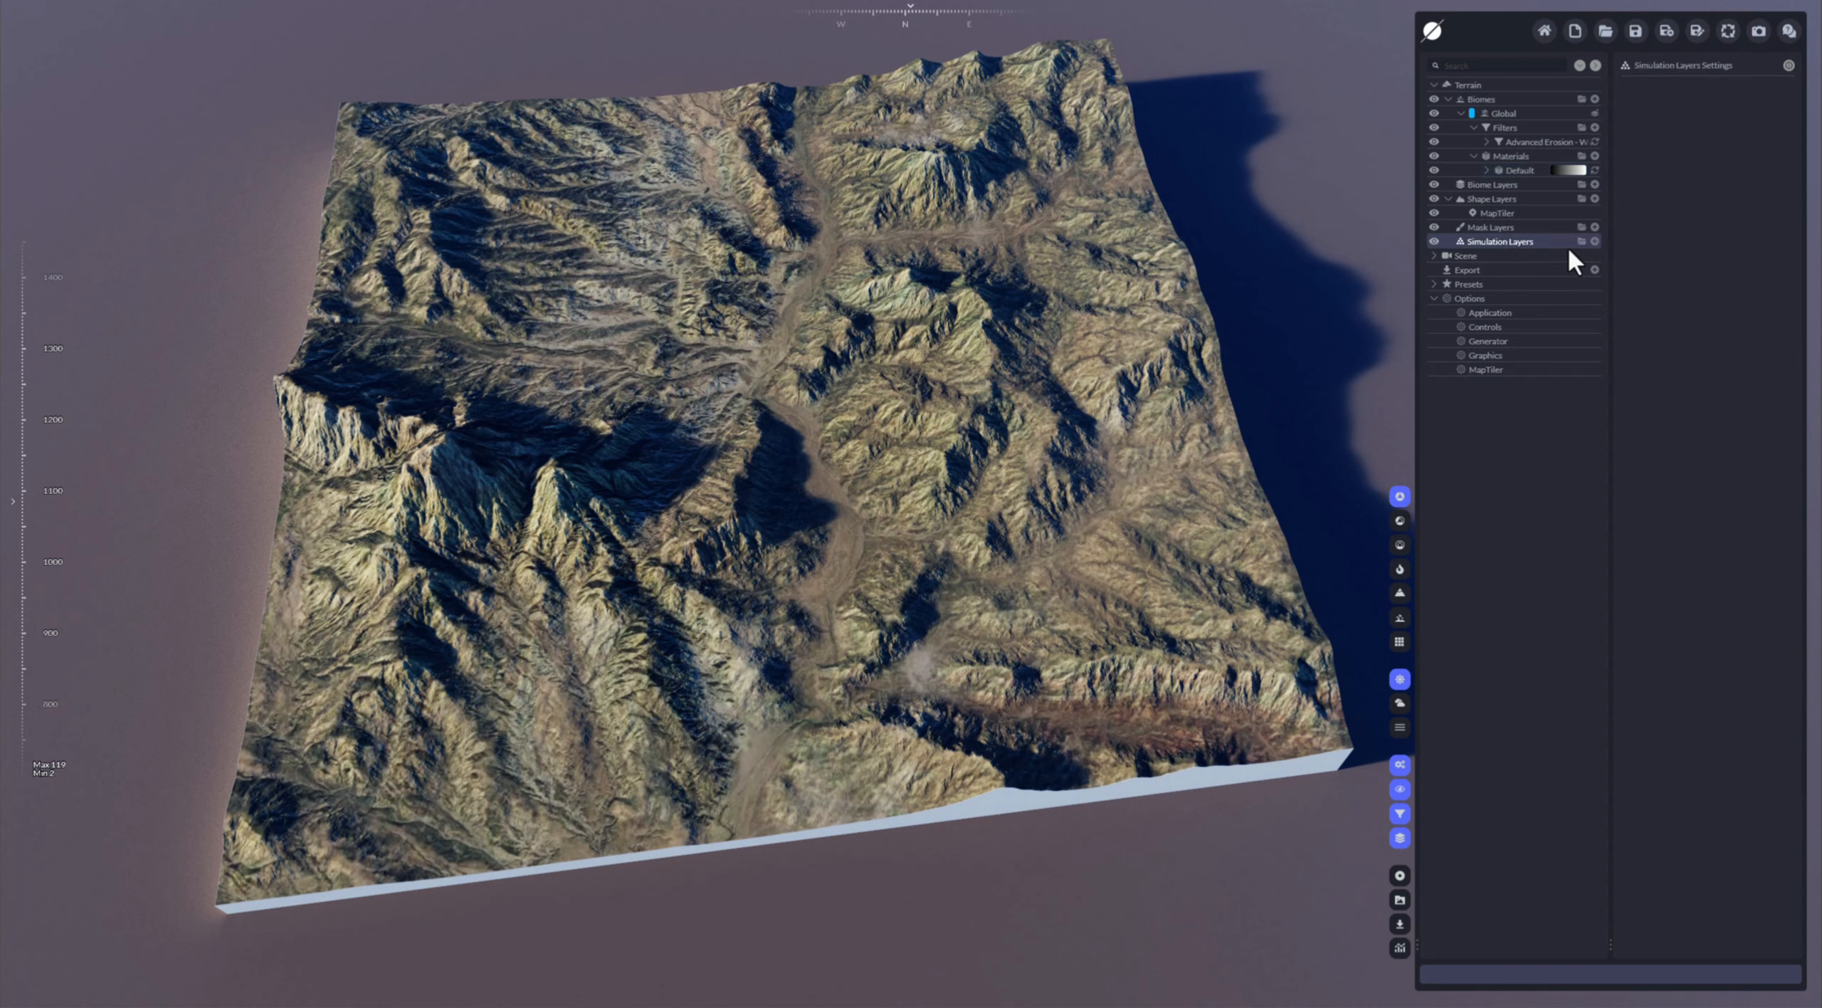
click(1523, 170)
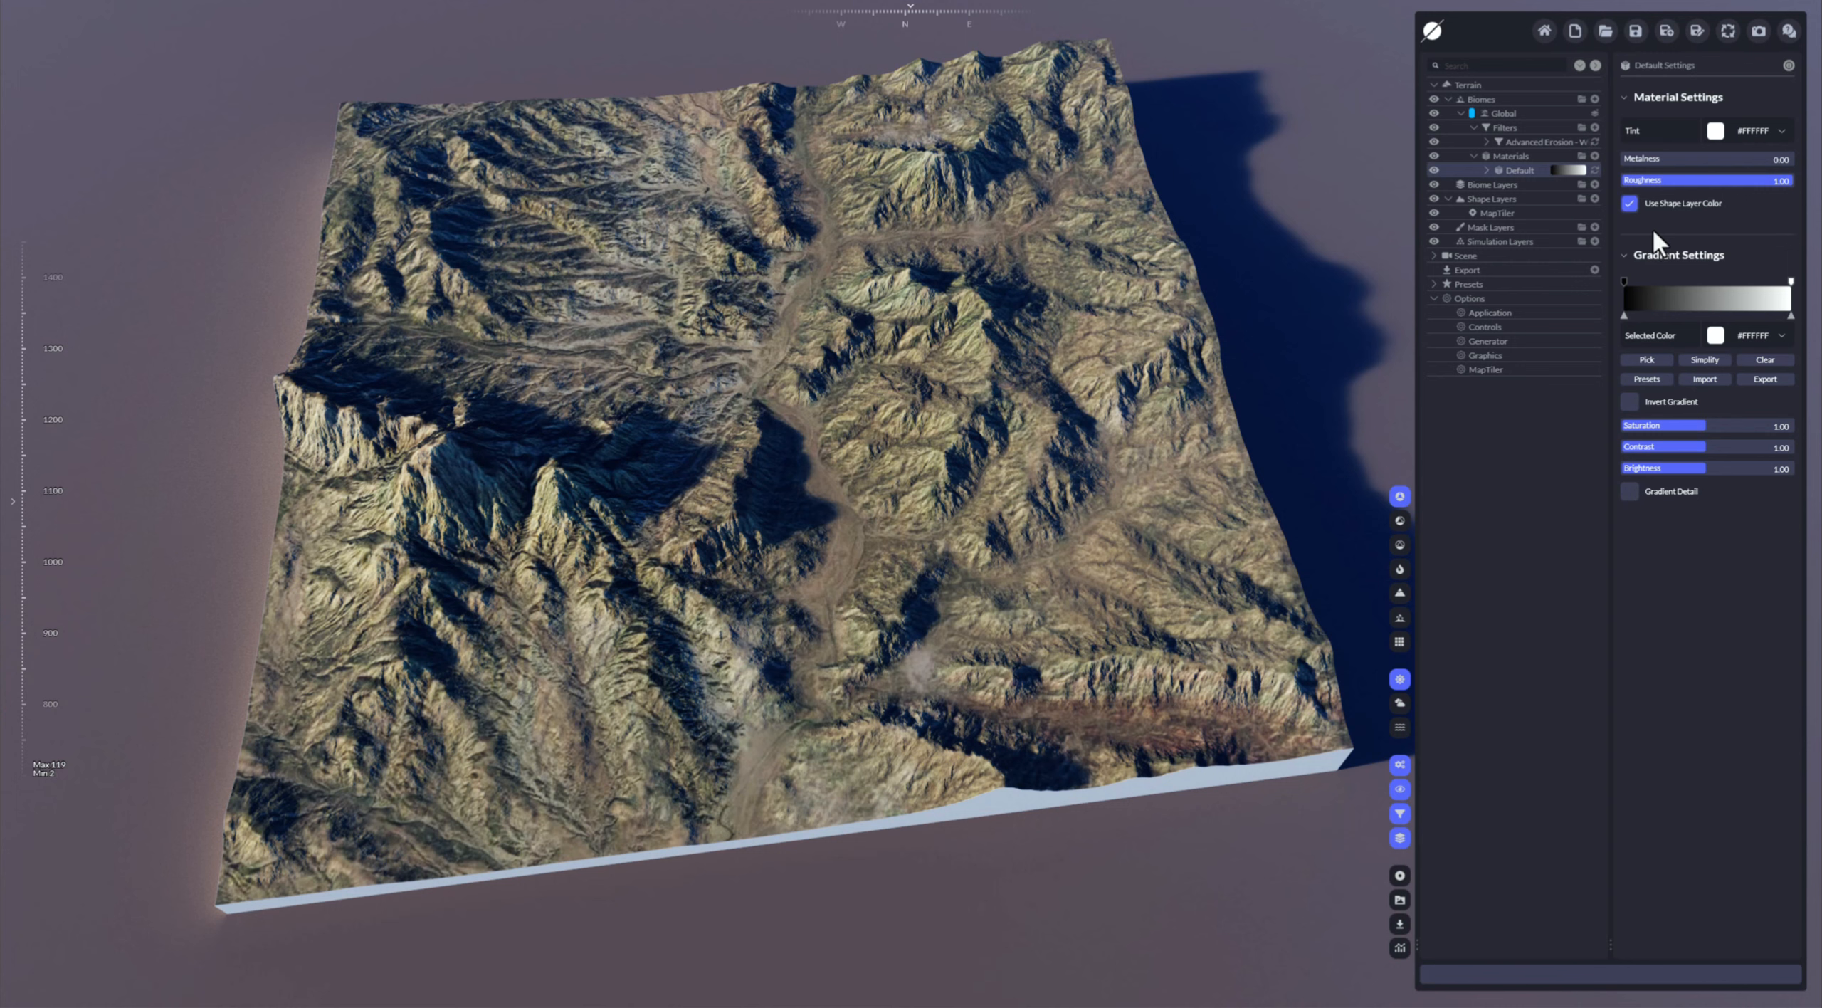
click(1502, 228)
Step: Move the MapTiler shape layer's map location to latitude 45.00, longitude -117.14, at zoom 10
click(1523, 214)
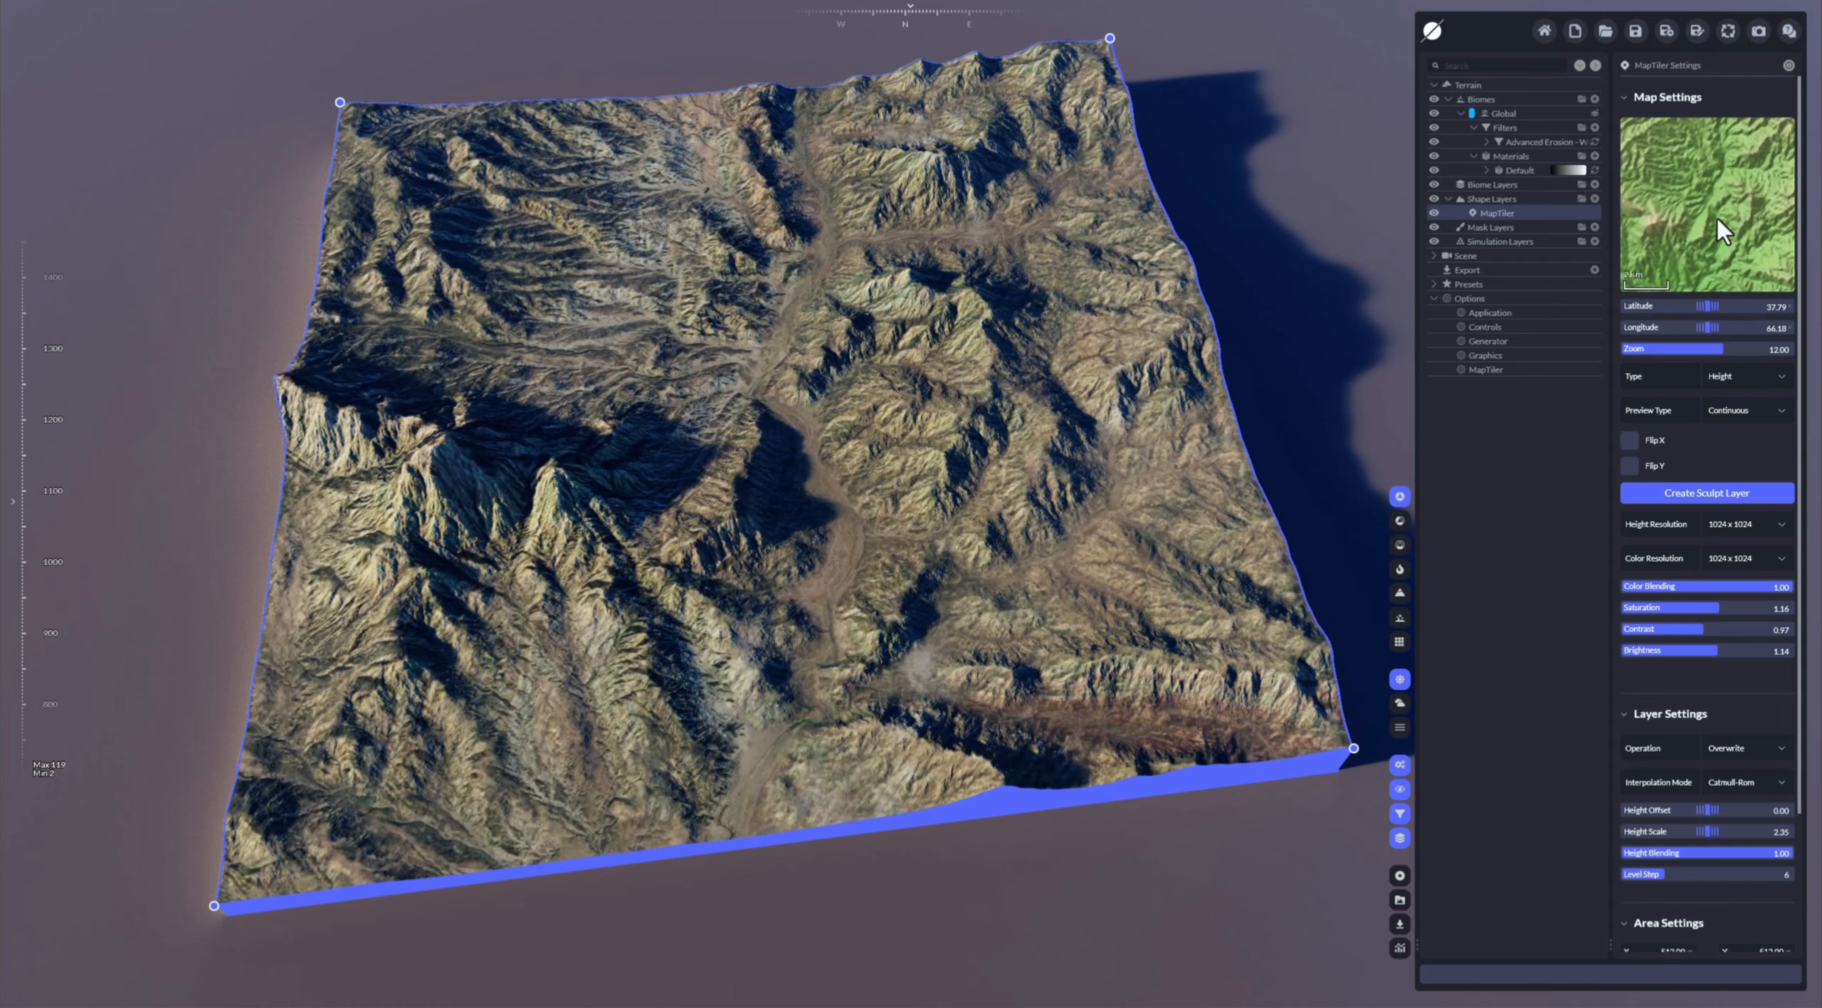
scroll(1716, 220, down, 2)
drag(1657, 177, 1716, 203)
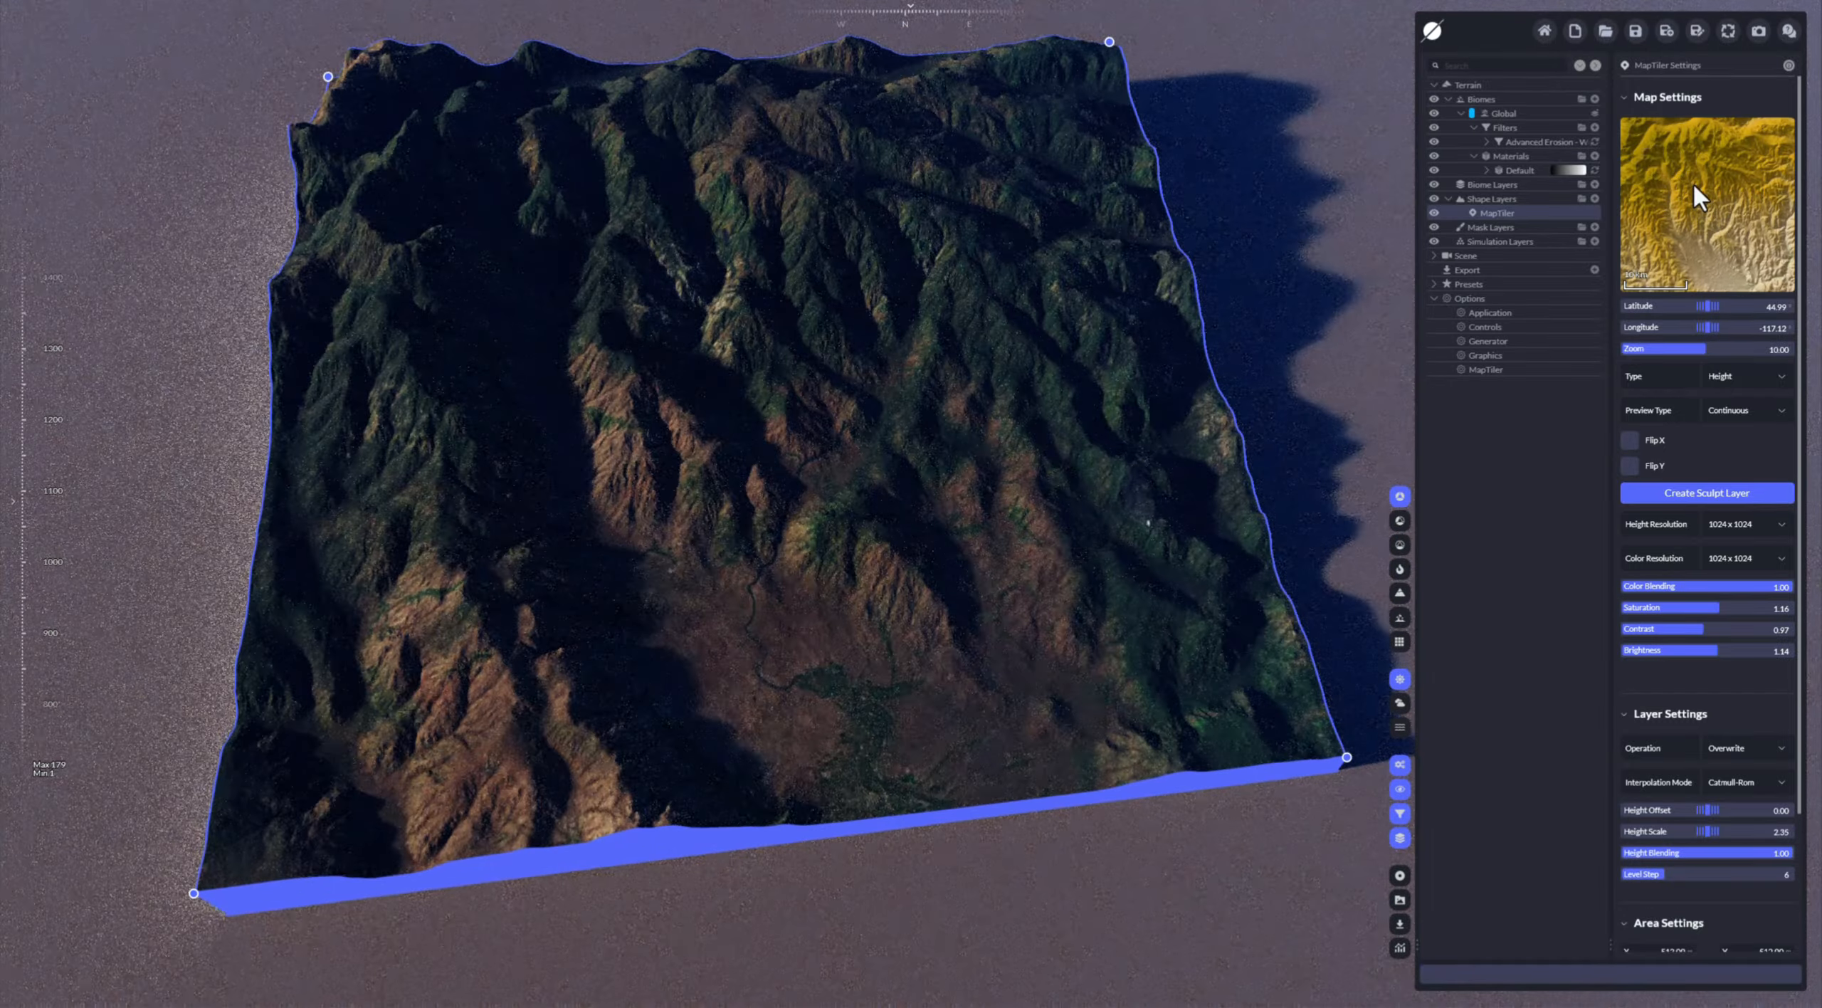
drag(1694, 186, 1690, 210)
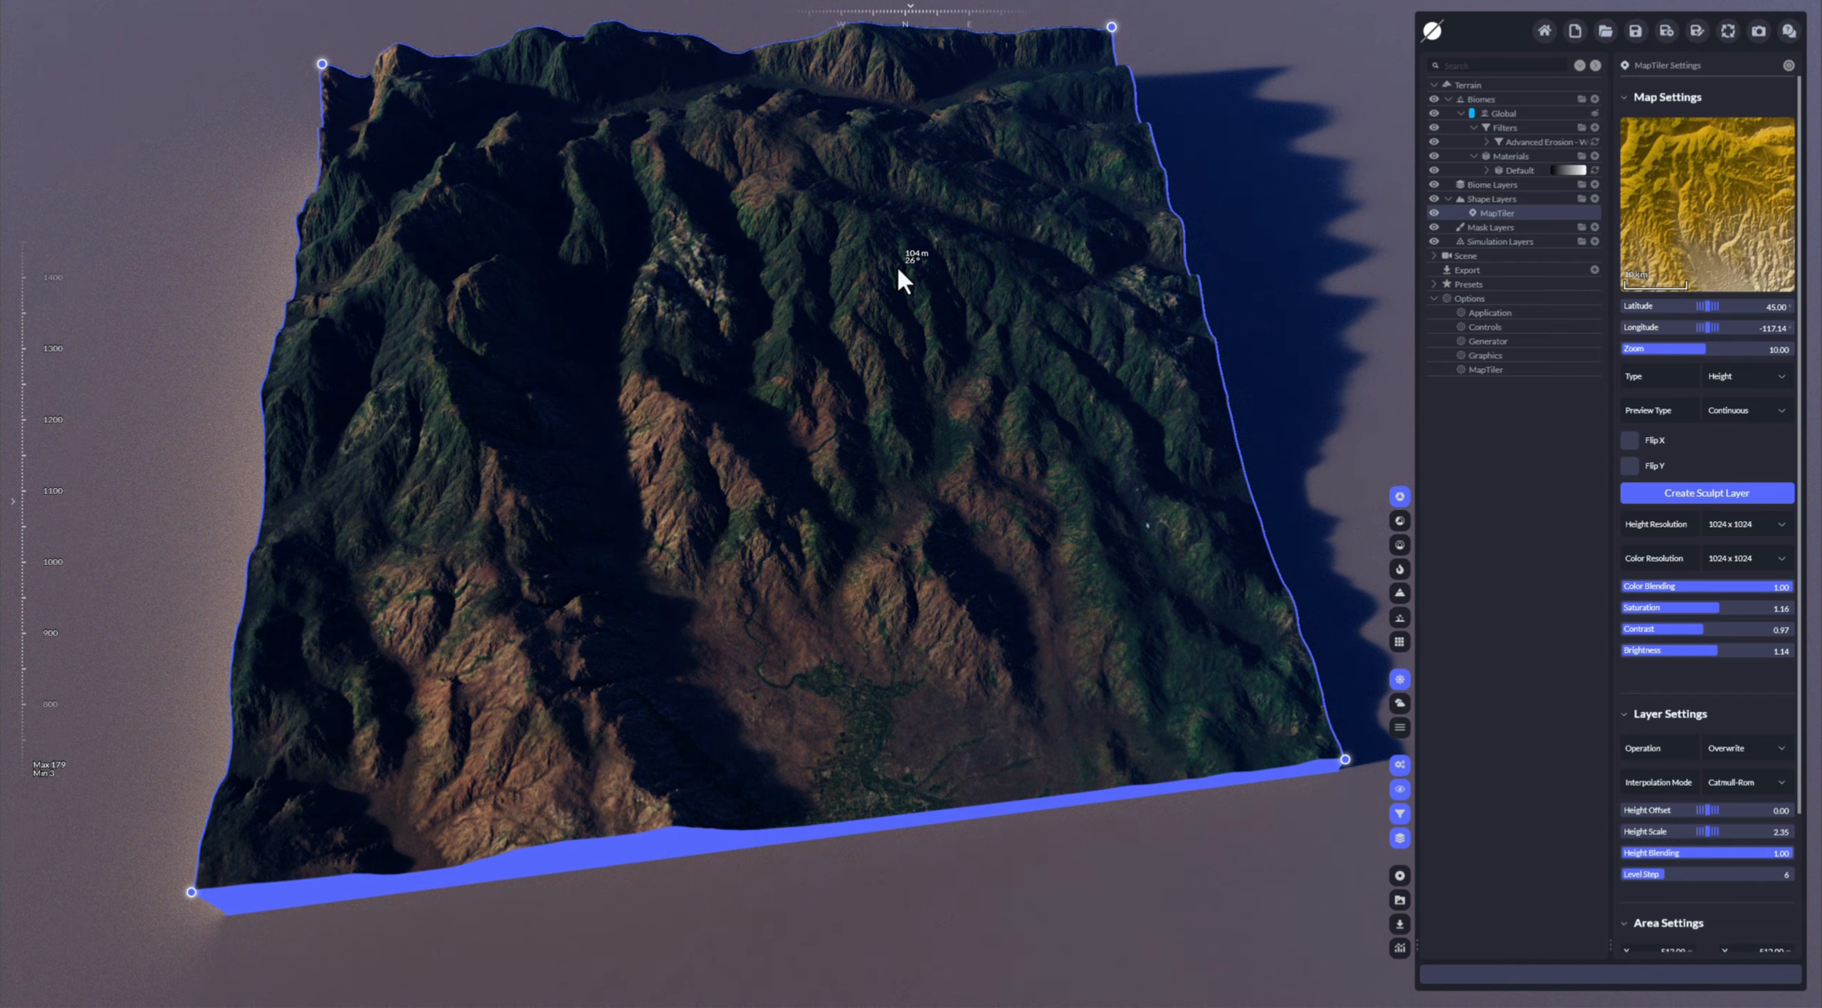
right_drag(1111, 442, 1037, 385)
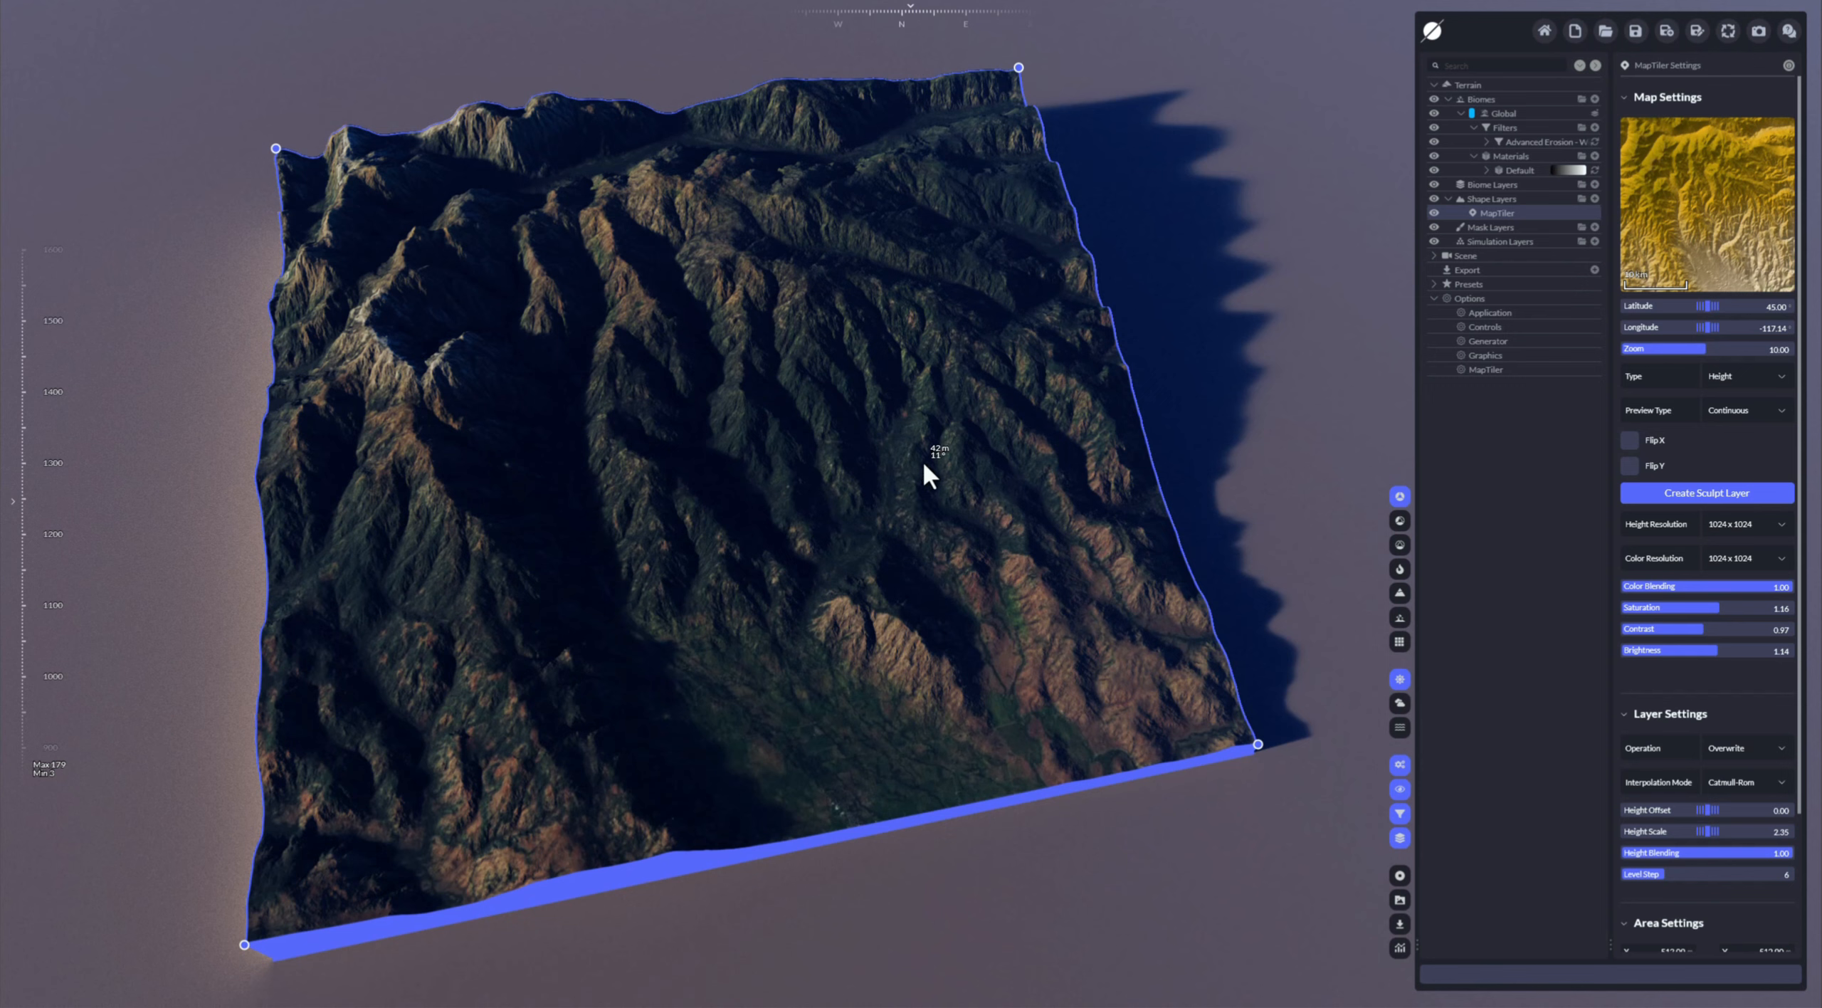
Step: Add a Sand simulation layer to the terrain
click(1594, 241)
click(1574, 162)
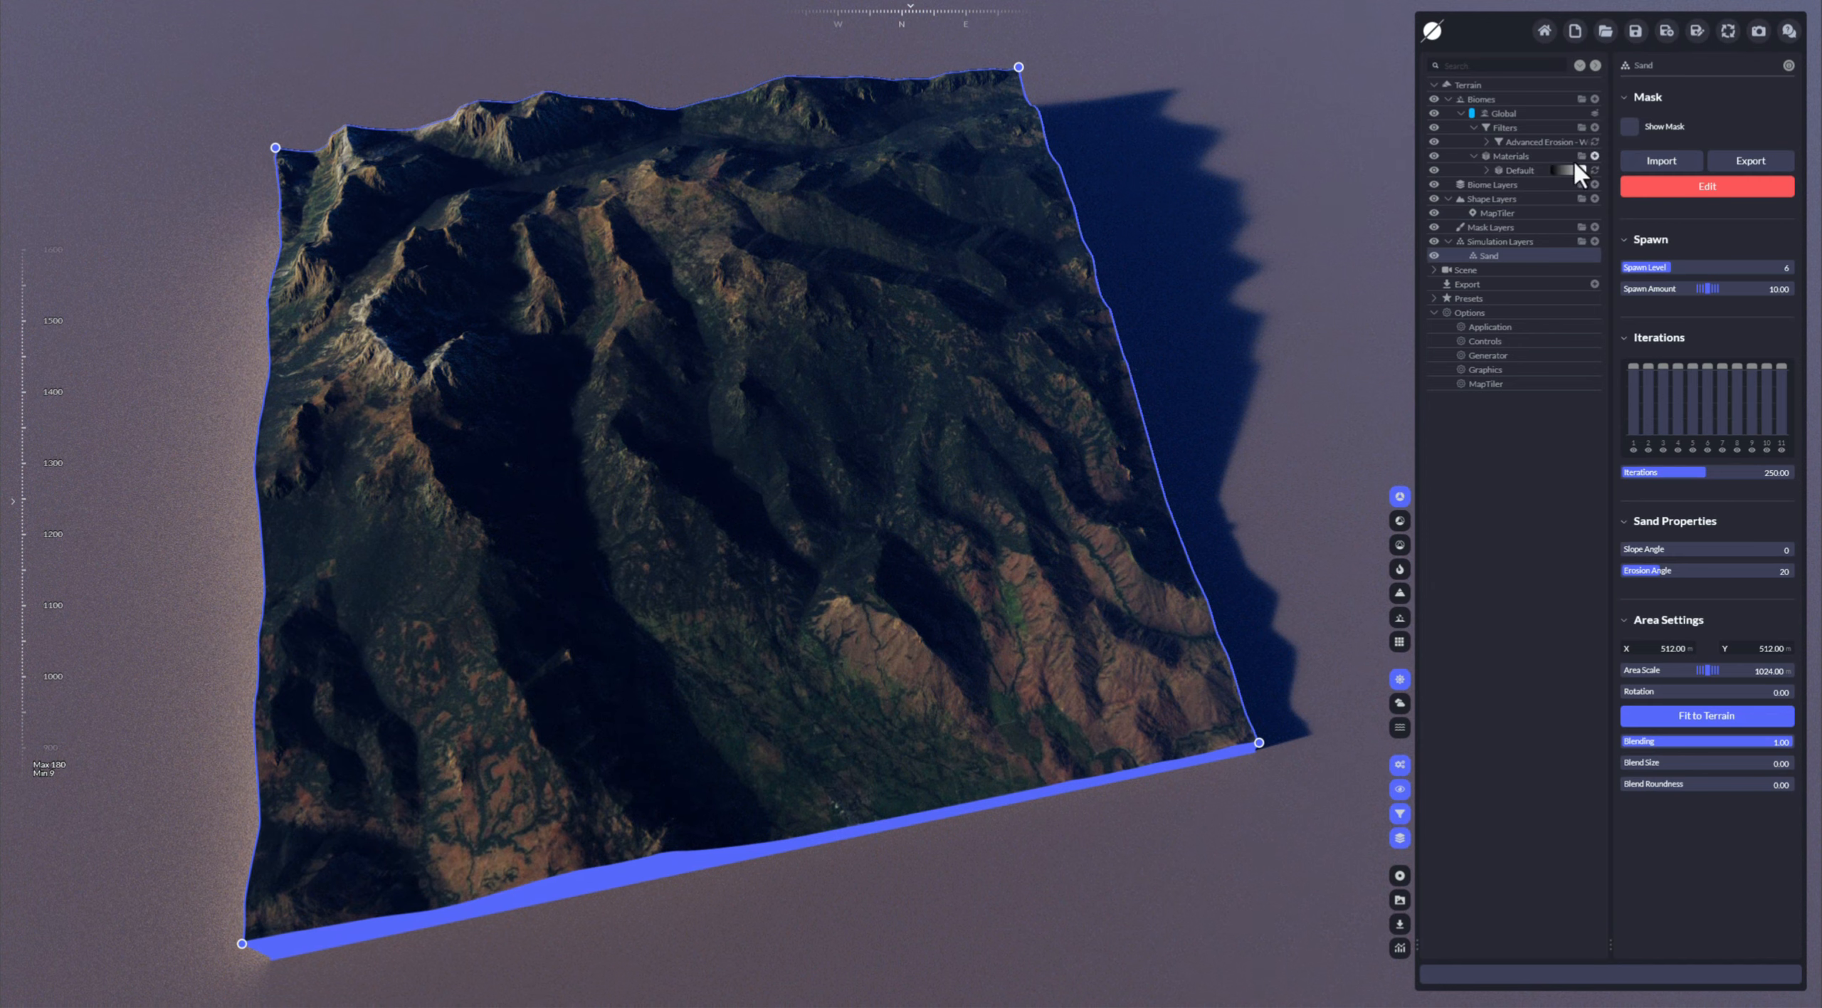
Step: Add a Color material to the Global biome and turn off its Use Shape Layer Color option
click(1594, 156)
click(1566, 168)
click(1629, 203)
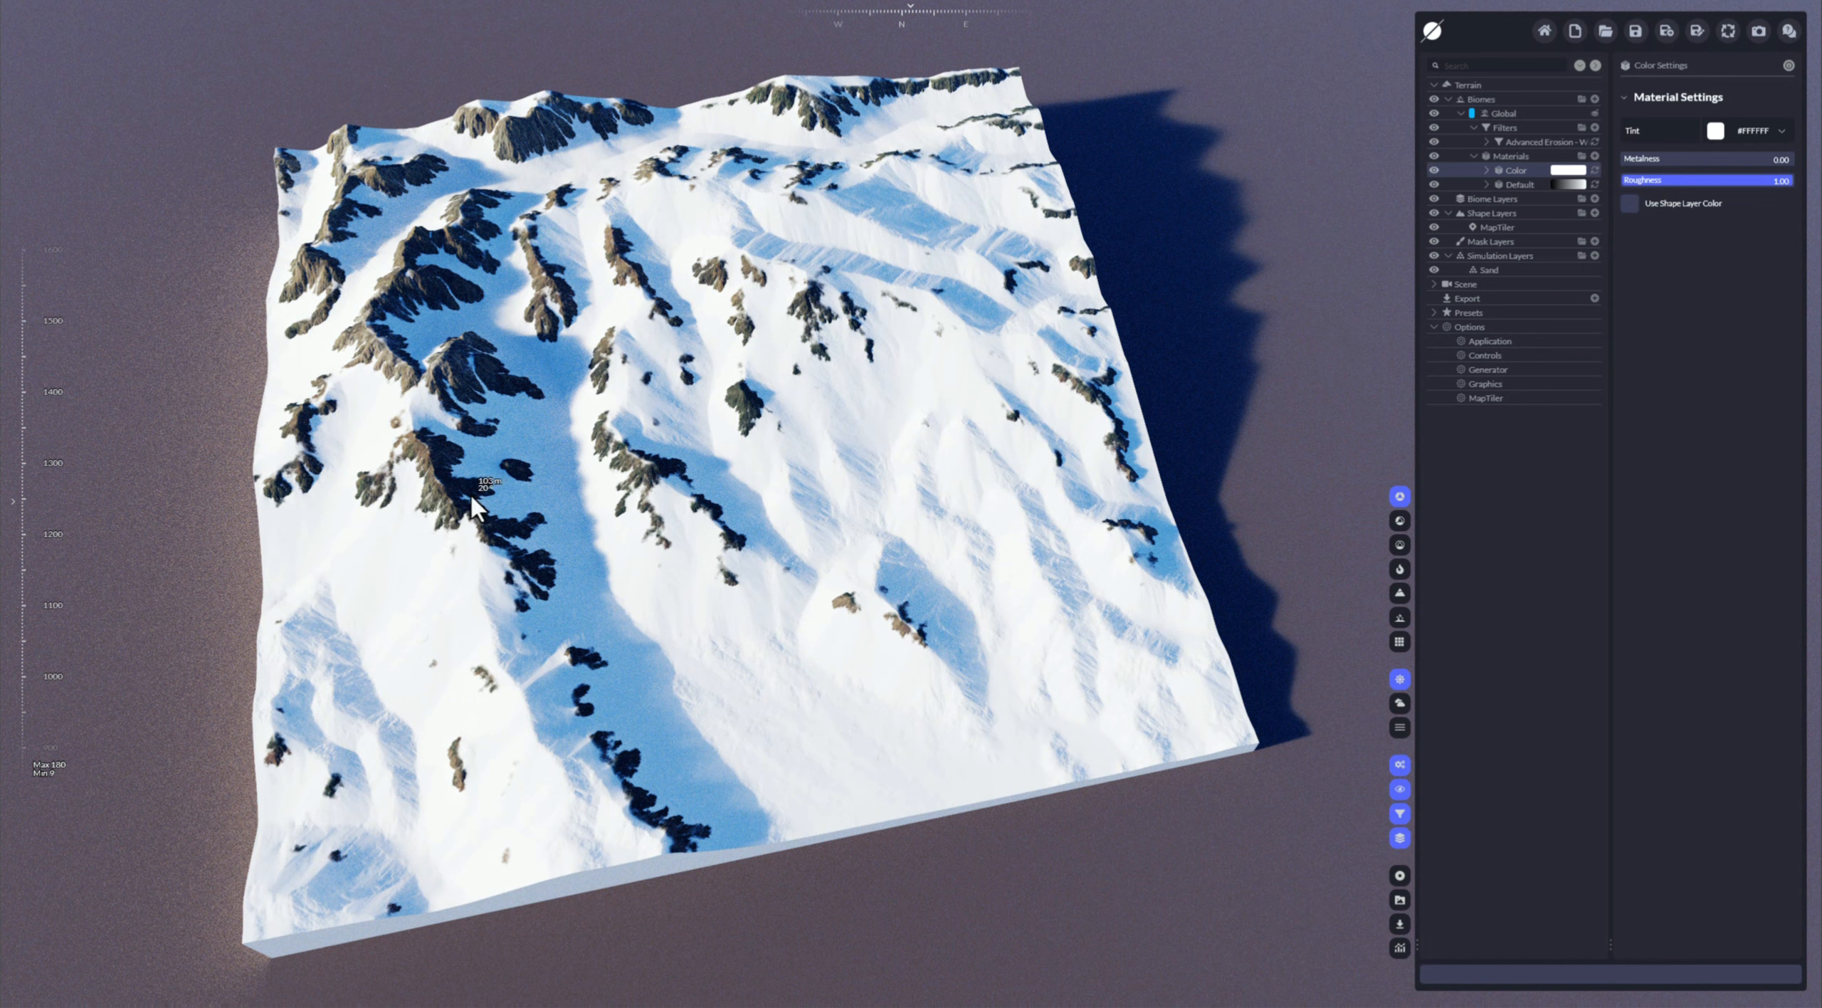
Step: Set the Color material's tint to the sandy orange #FFAE7A
click(1510, 269)
click(1516, 170)
click(1717, 132)
click(1678, 198)
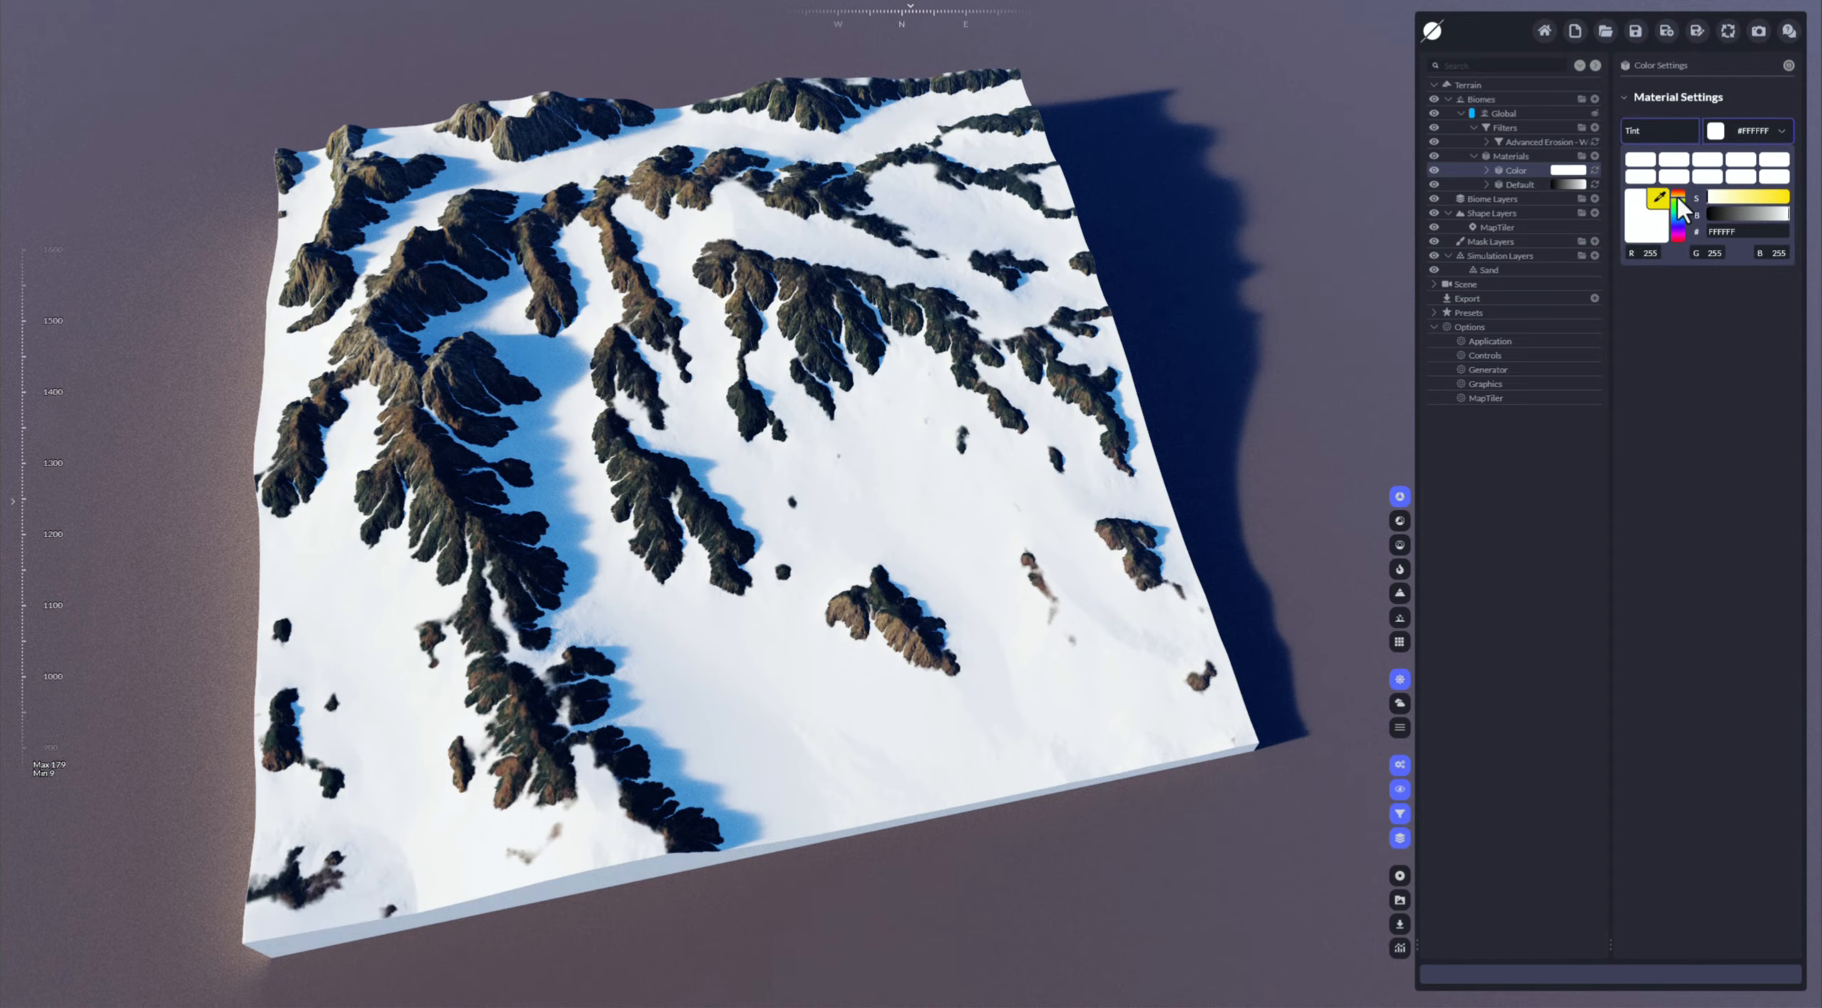
click(1745, 200)
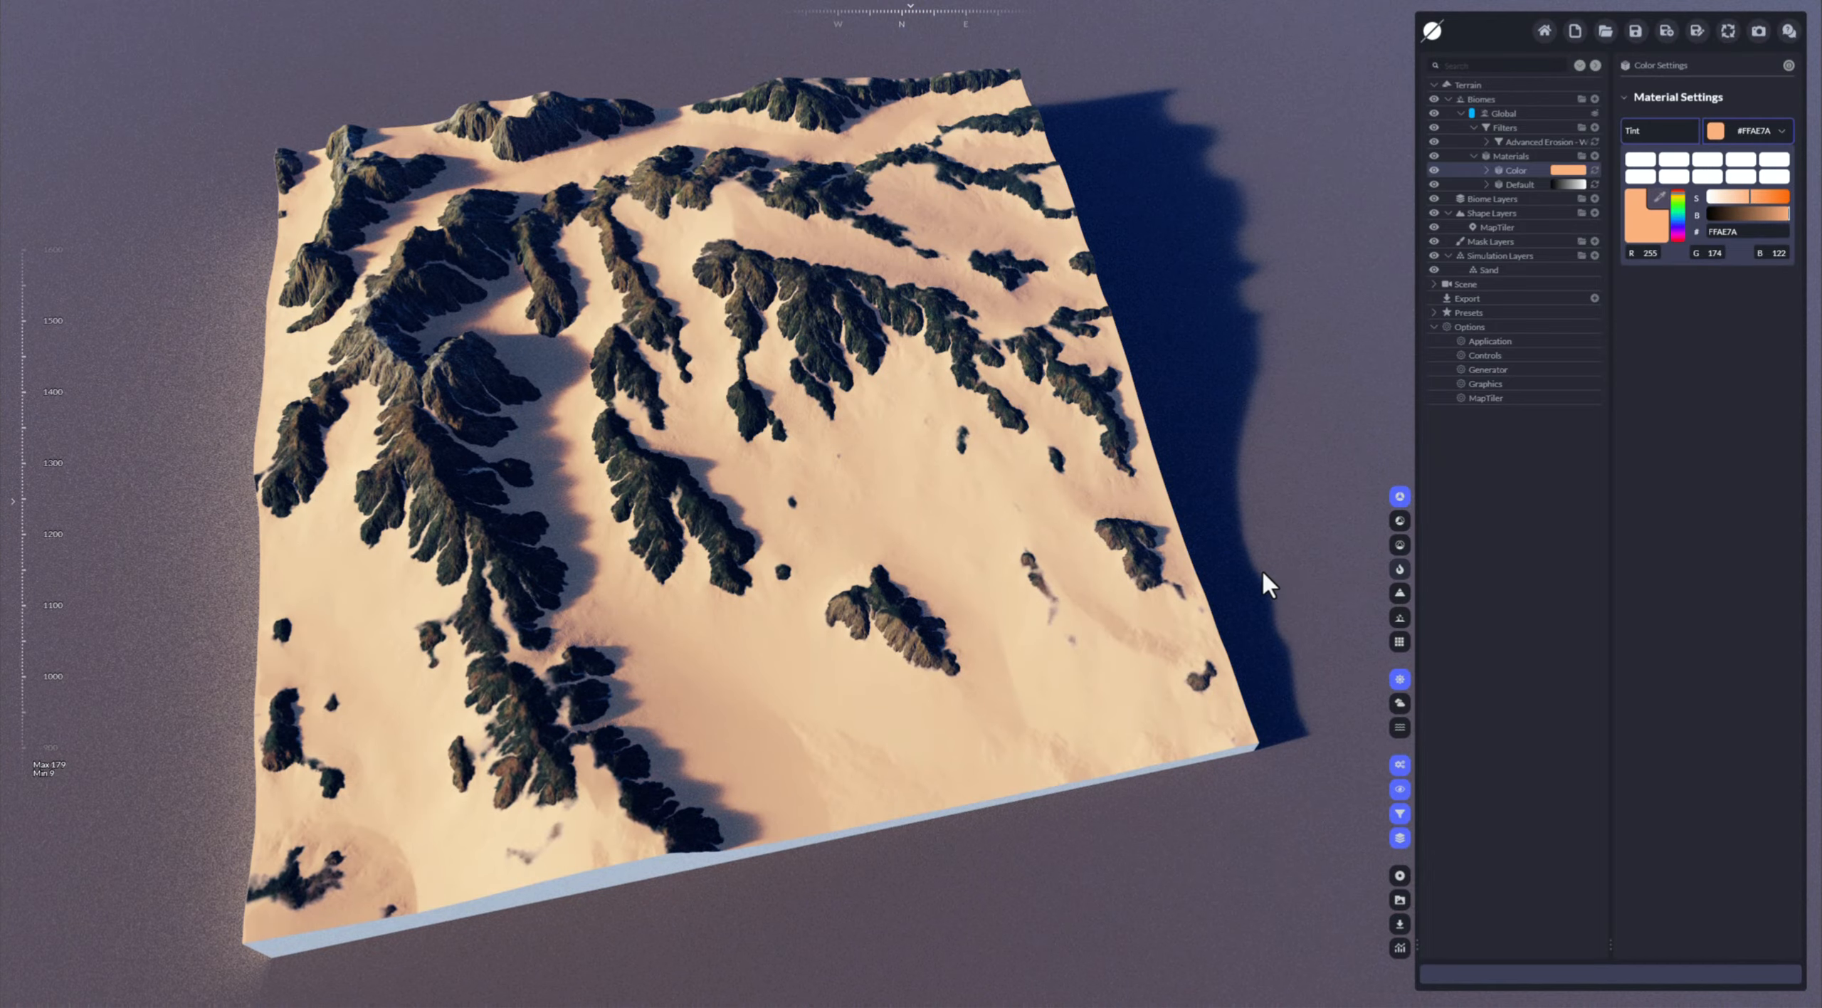
Step: Inspect the sand-covered terrain from several angles and delete the Color material
scroll(809, 319, up, 5)
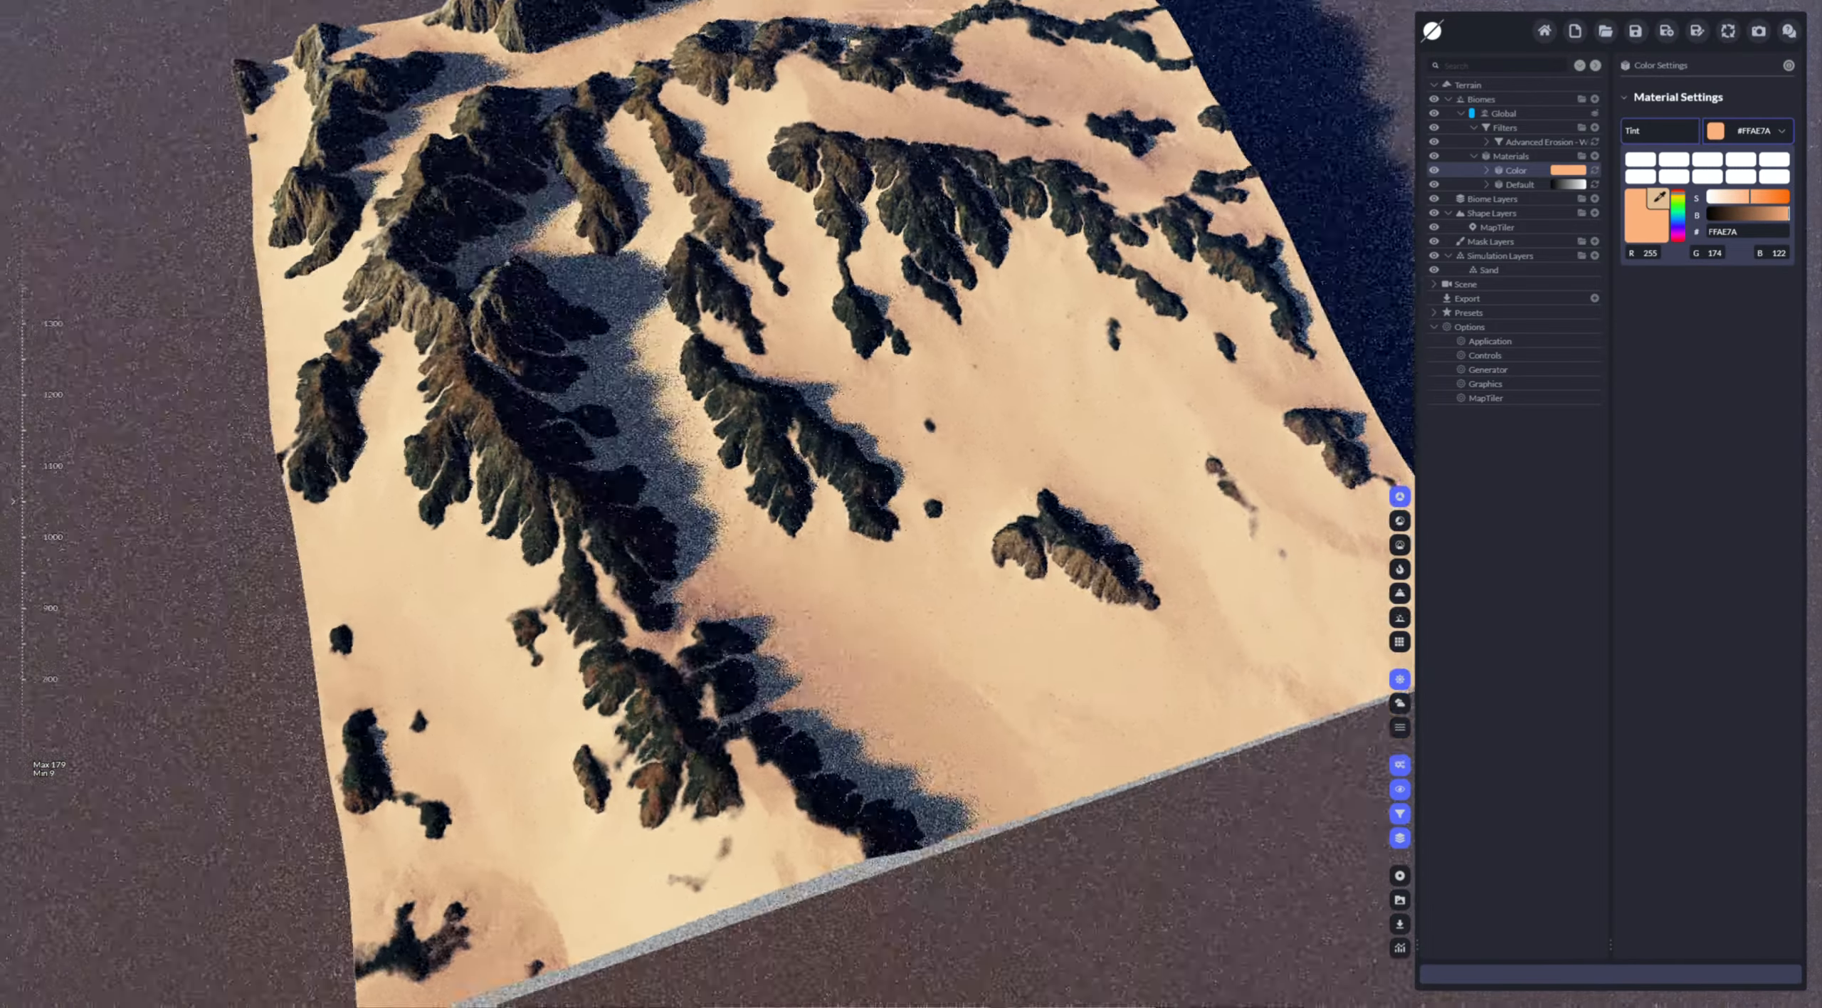
scroll(891, 526, down, 10)
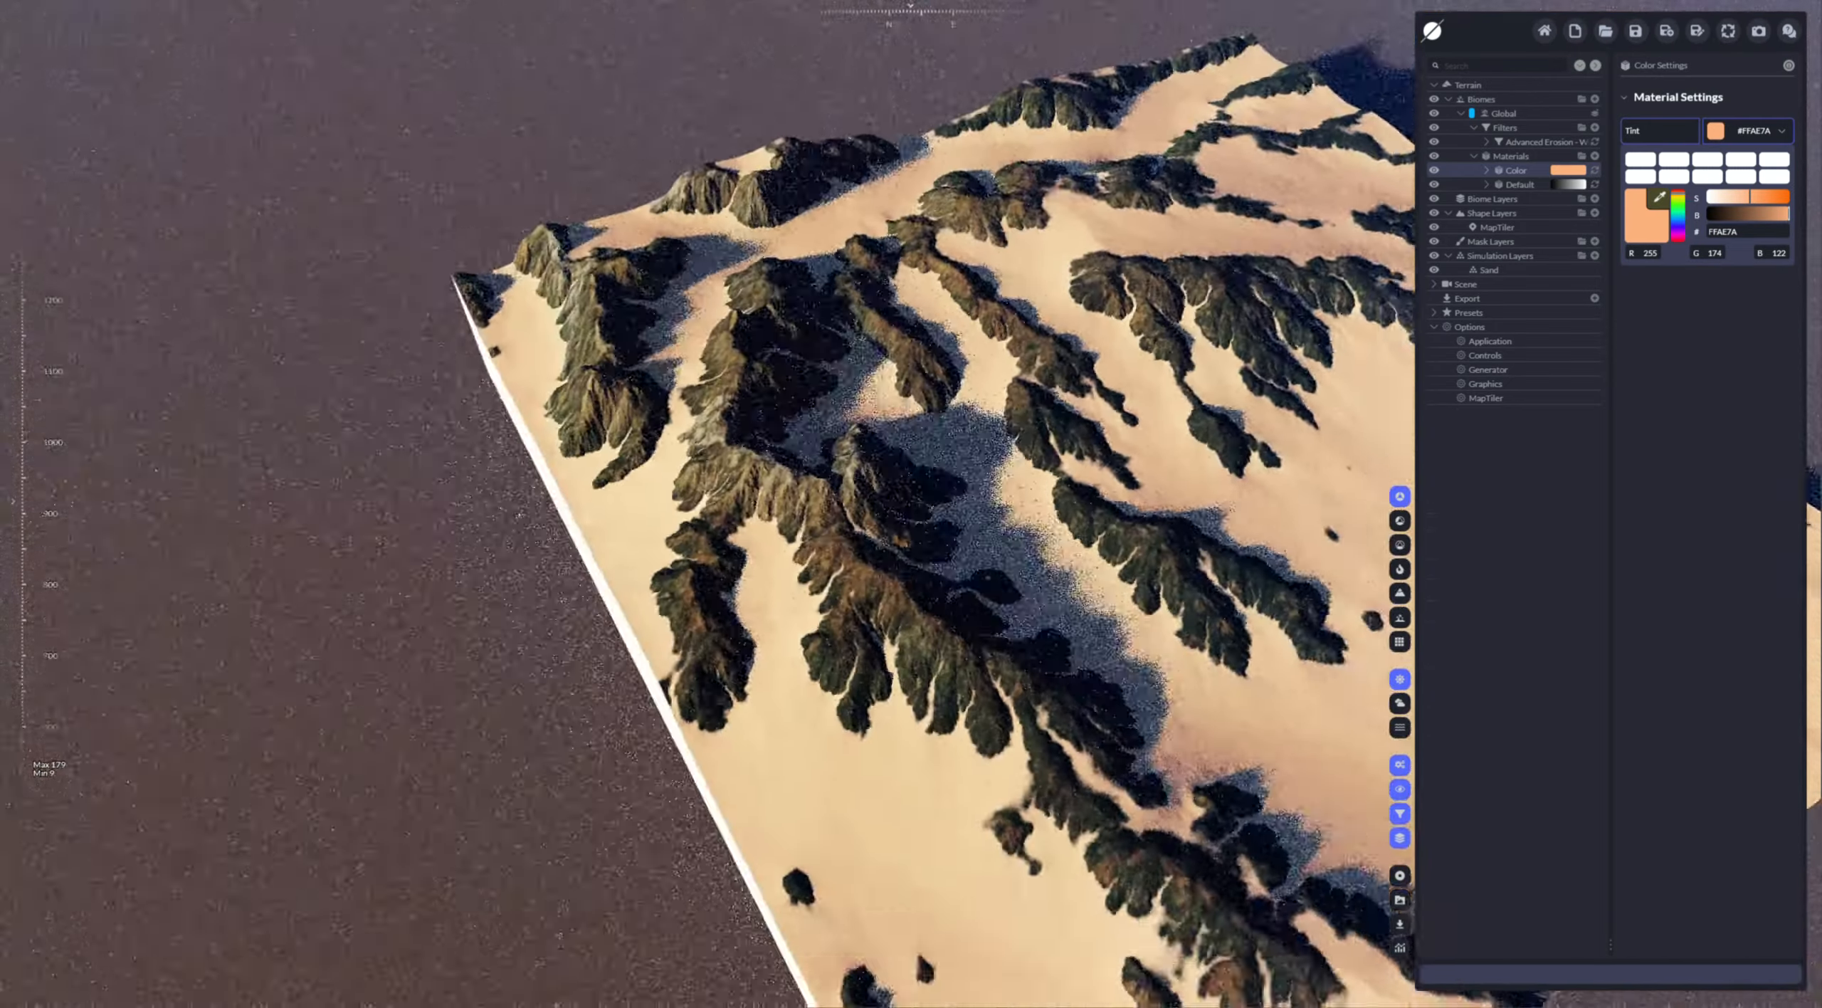
drag(891, 525, 1032, 527)
right_drag(898, 520, 898, 507)
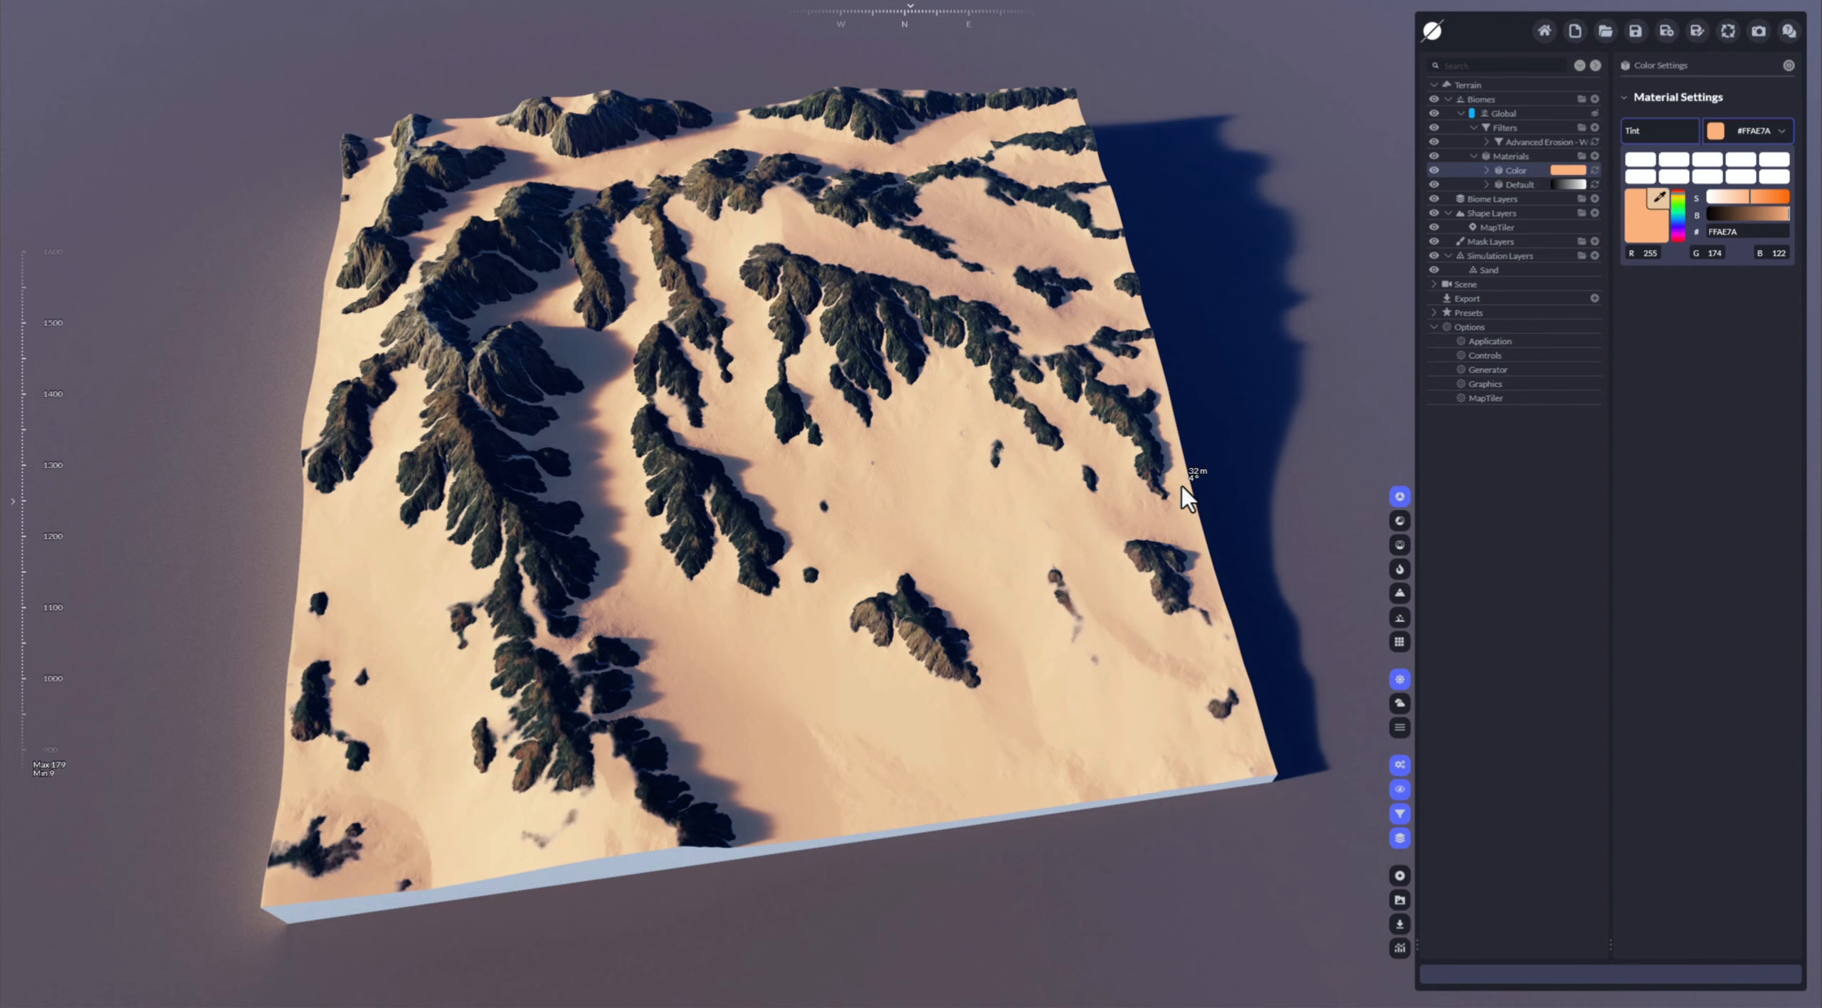
click(1523, 170)
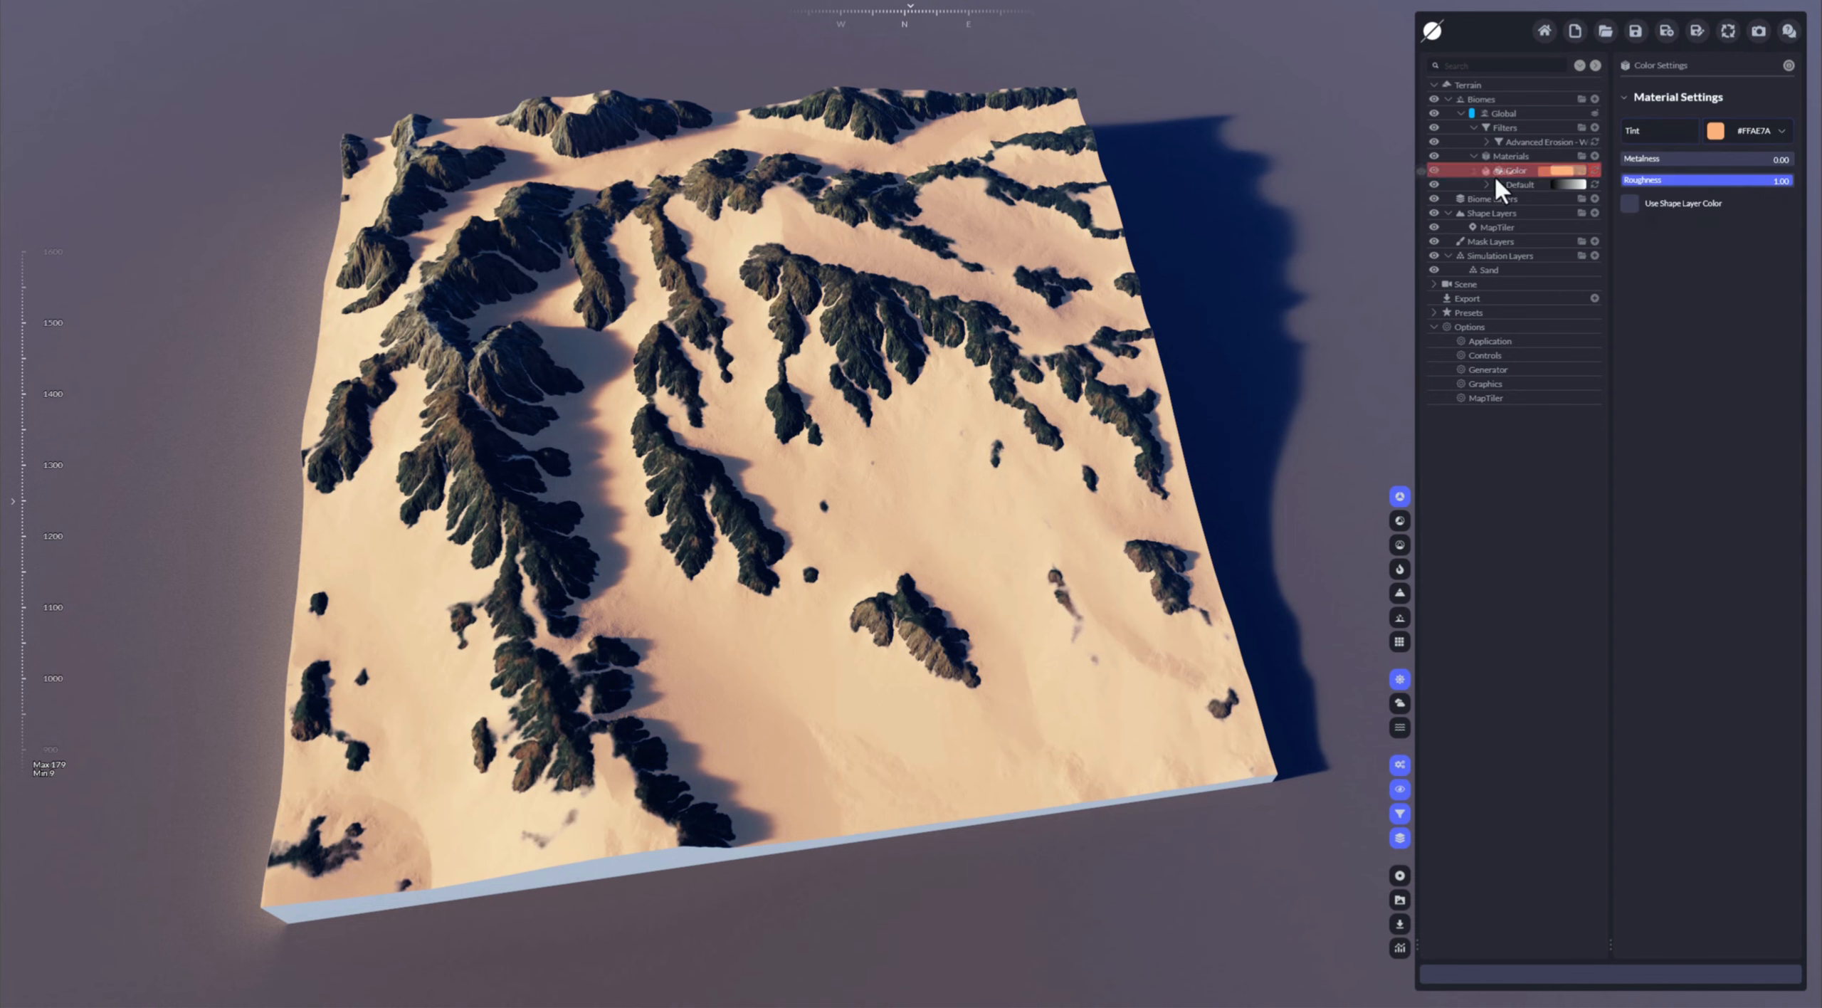
drag(1495, 179, 1268, 186)
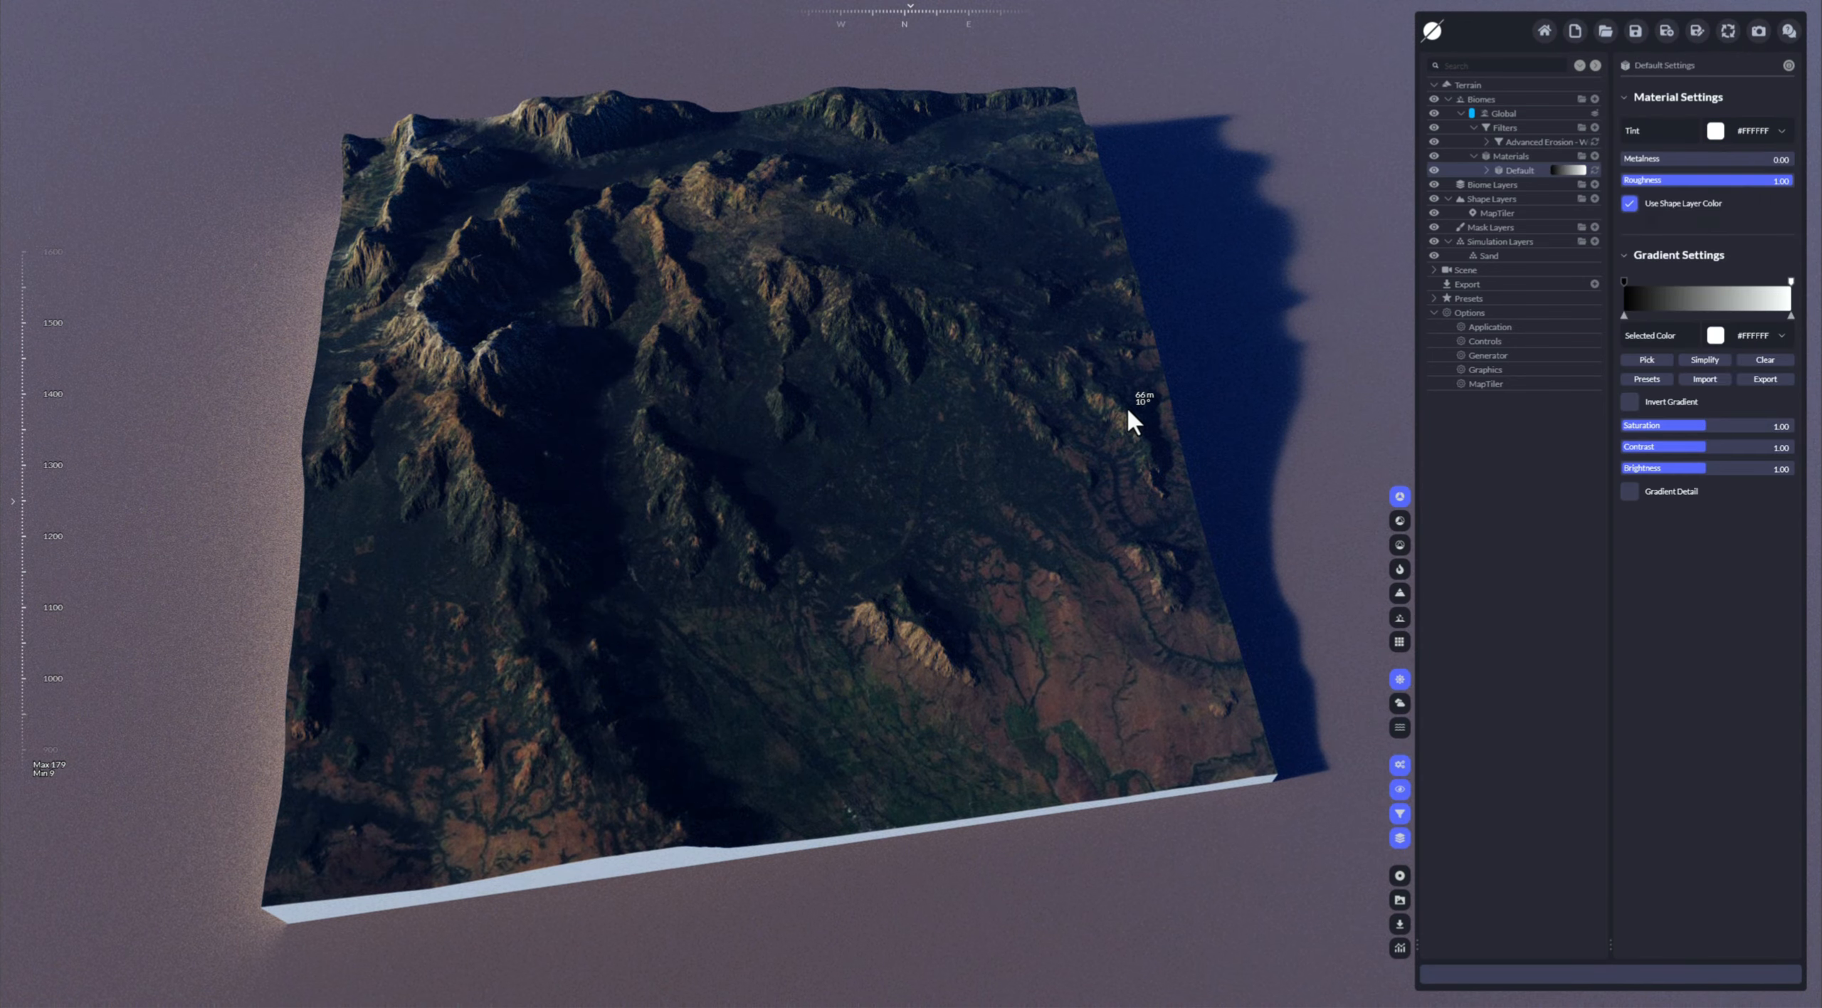